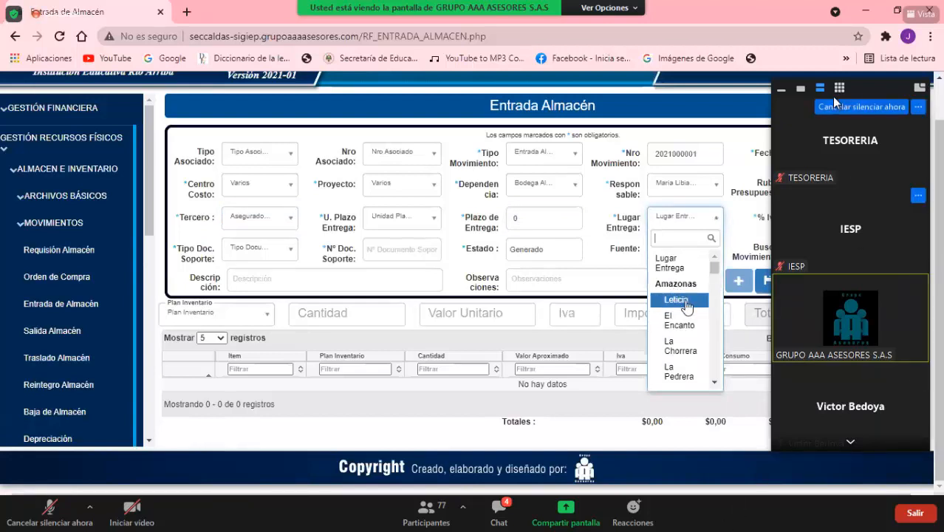
# - Collapse the meeting's video panel and read the latest messages in the meeting chat before closing it
pyautogui.click(780, 88)
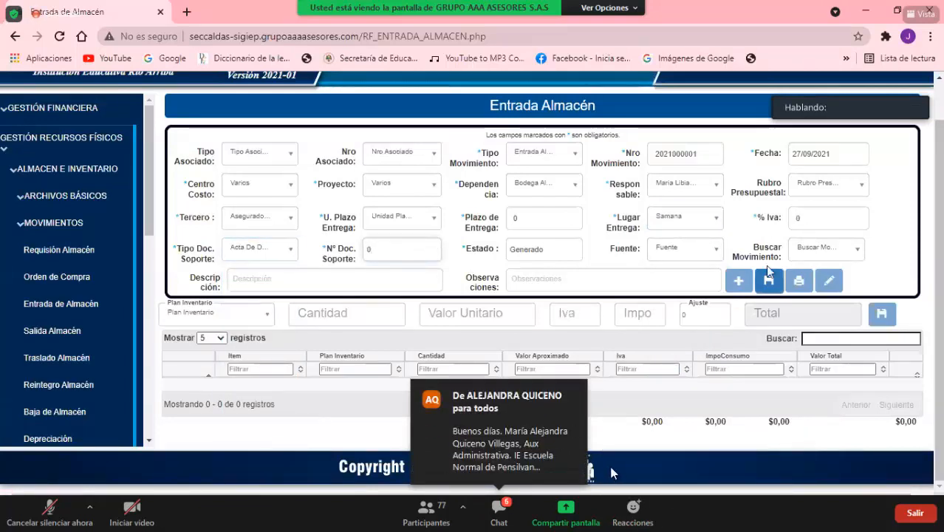
pyautogui.click(501, 521)
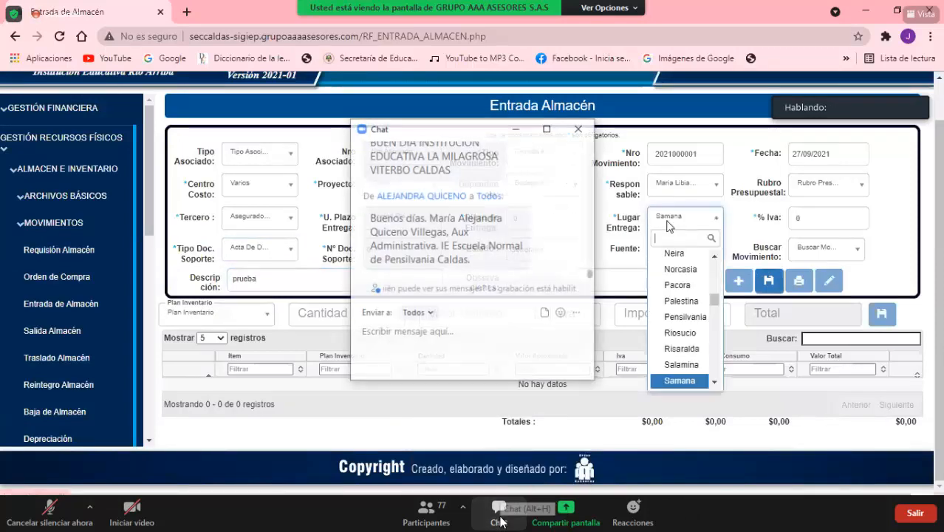
pyautogui.click(579, 130)
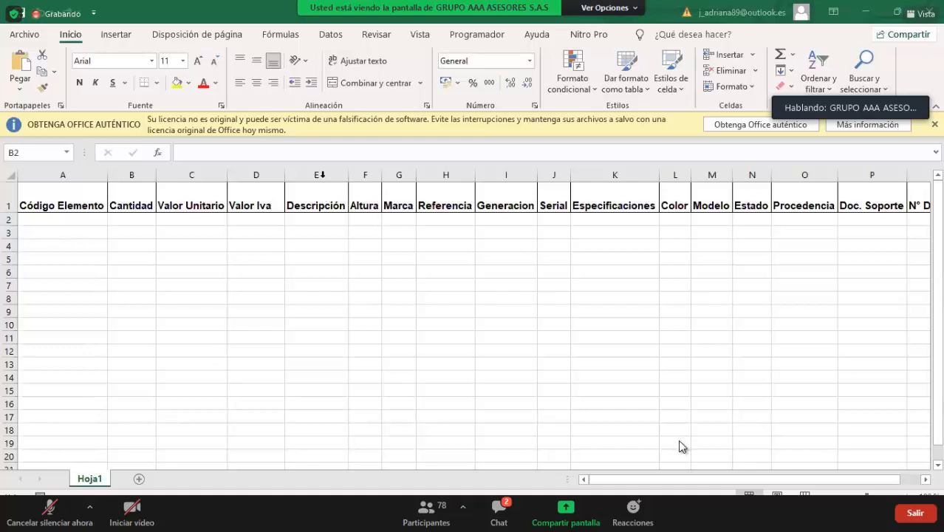
# - Highlight the template's columns Descripción through Doc. Soporte and Código Elemento through Valor Iva to review them
pyautogui.moveTo(318, 175); pyautogui.dragTo(370, 175)
pyautogui.moveTo(674, 186); pyautogui.dragTo(872, 186)
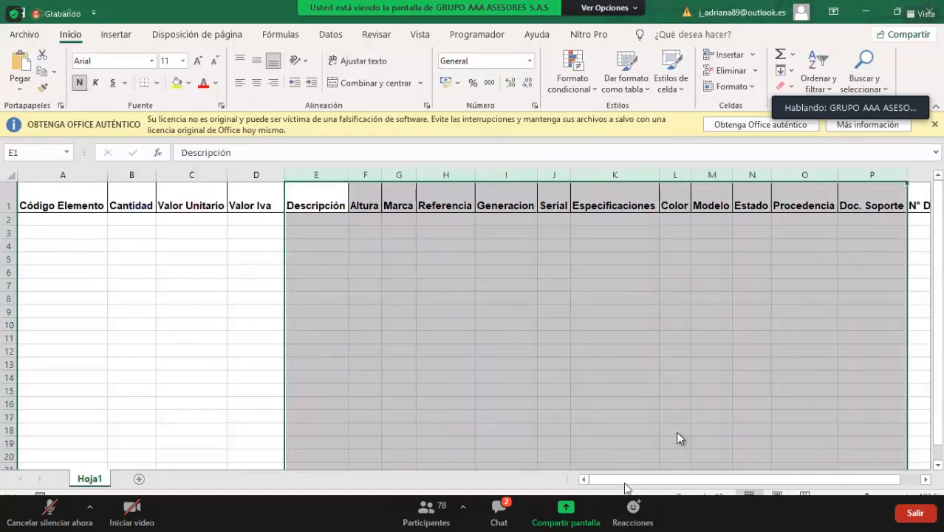
pyautogui.moveTo(29, 175); pyautogui.dragTo(243, 178)
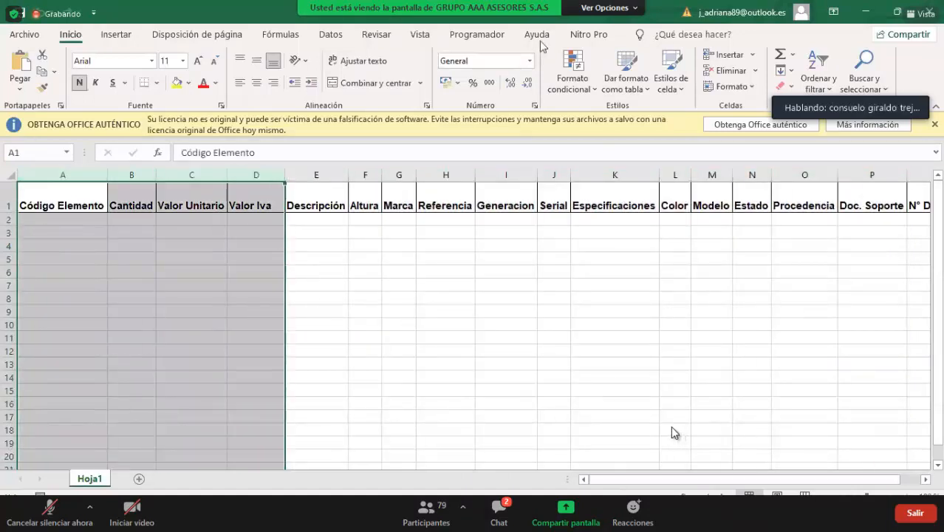
pyautogui.hotkey('alt', 'Tab')
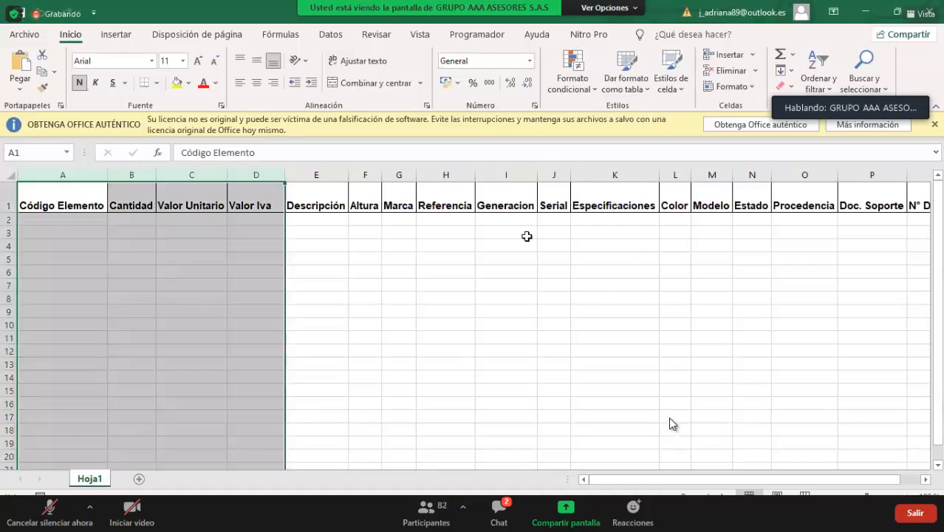
# - Switch to the Entrada Almacén page in the browser, cancel the file upload and review the manual item entry fields
pyautogui.hotkey('alt', 'Tab')
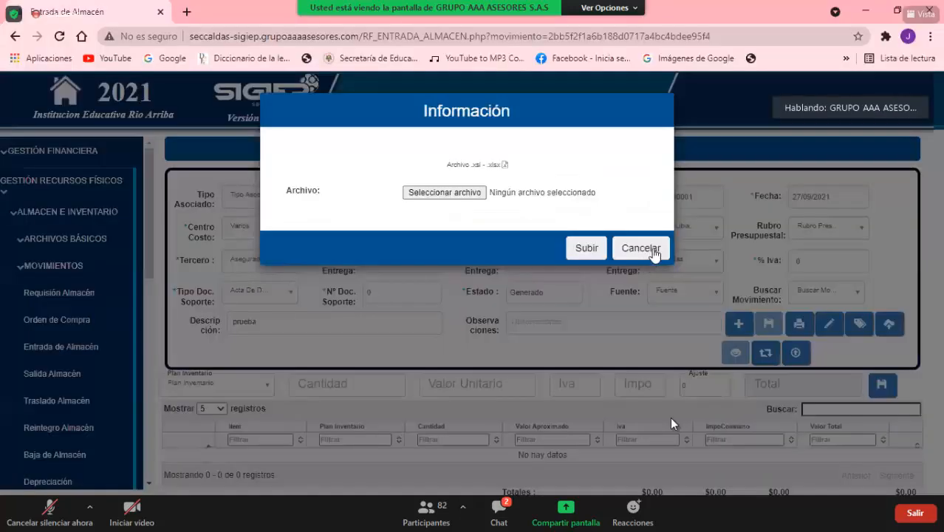
pyautogui.click(655, 250)
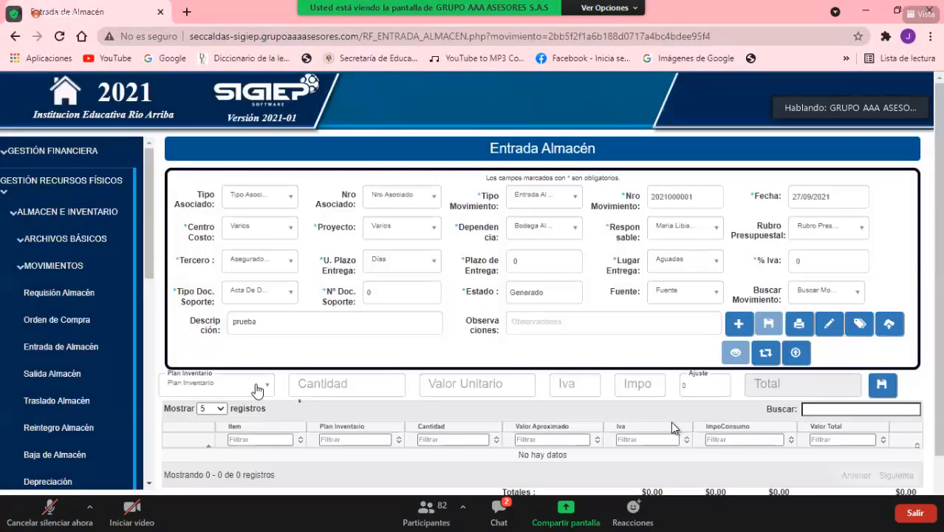
pyautogui.click(335, 386)
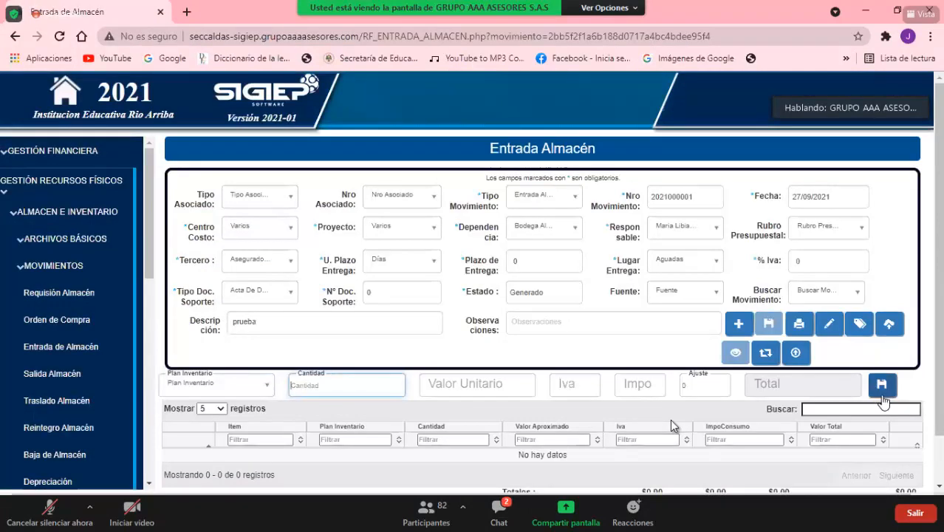
pyautogui.click(482, 320)
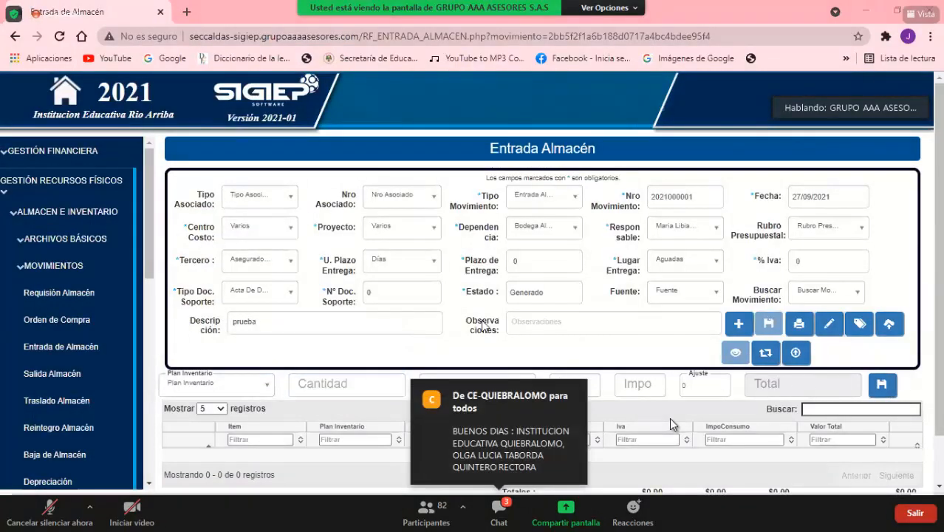
# - Compare the Excel template with the web form, examining columns Código Elemento through Valor Iva and those from Descripción to Doc. Soporte
pyautogui.hotkey('alt', 'Tab')
pyautogui.hotkey('alt', 'Tab')
pyautogui.moveTo(192, 273); pyautogui.dragTo(192, 260)
pyautogui.moveTo(56, 176); pyautogui.dragTo(265, 181)
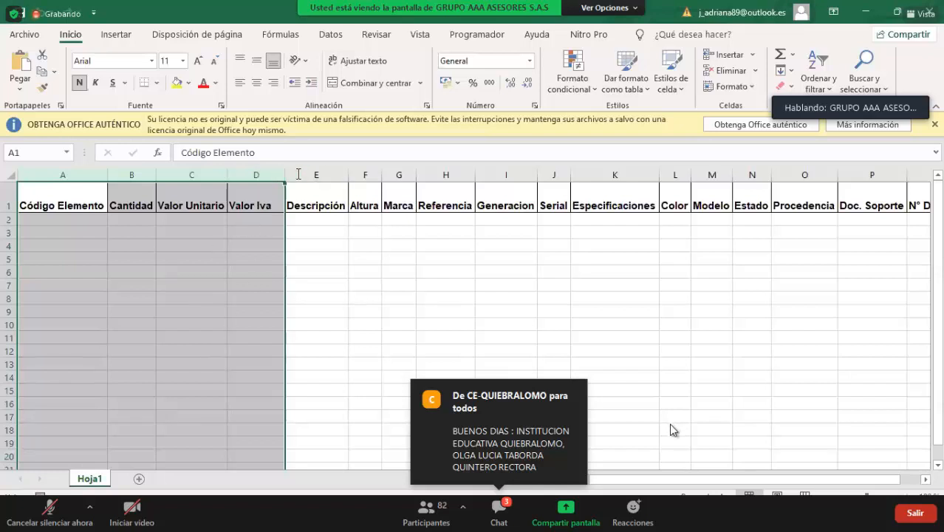
pyautogui.hotkey('alt', 'Tab')
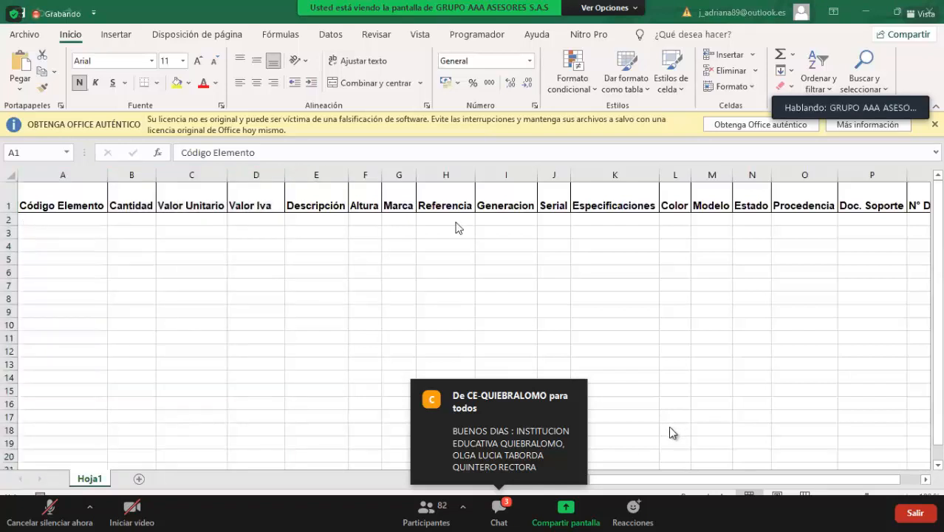
pyautogui.click(683, 324)
pyautogui.click(308, 222)
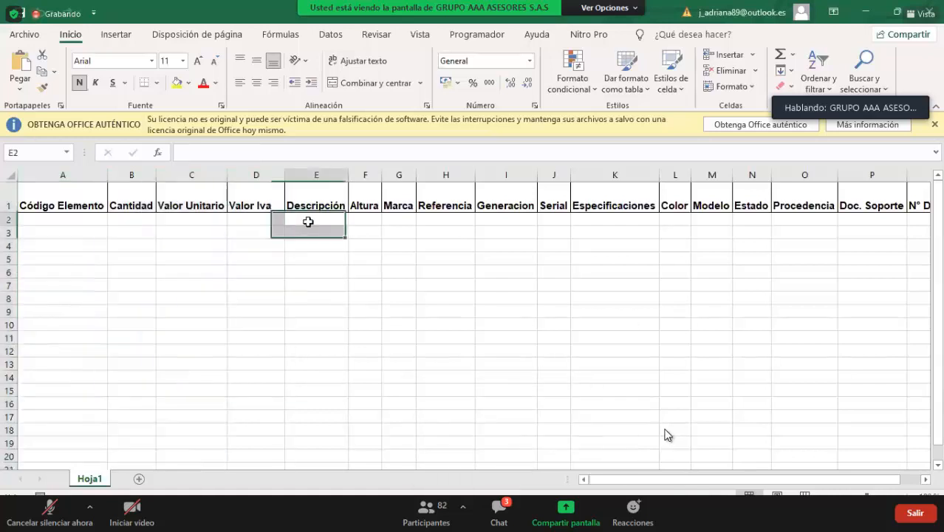
pyautogui.hotkey('alt', 'Tab')
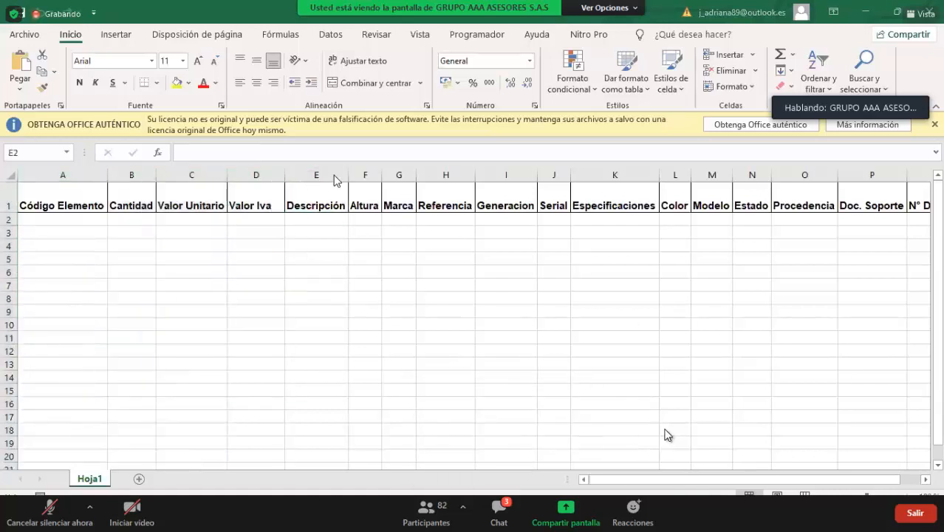
pyautogui.moveTo(334, 180); pyautogui.dragTo(854, 180)
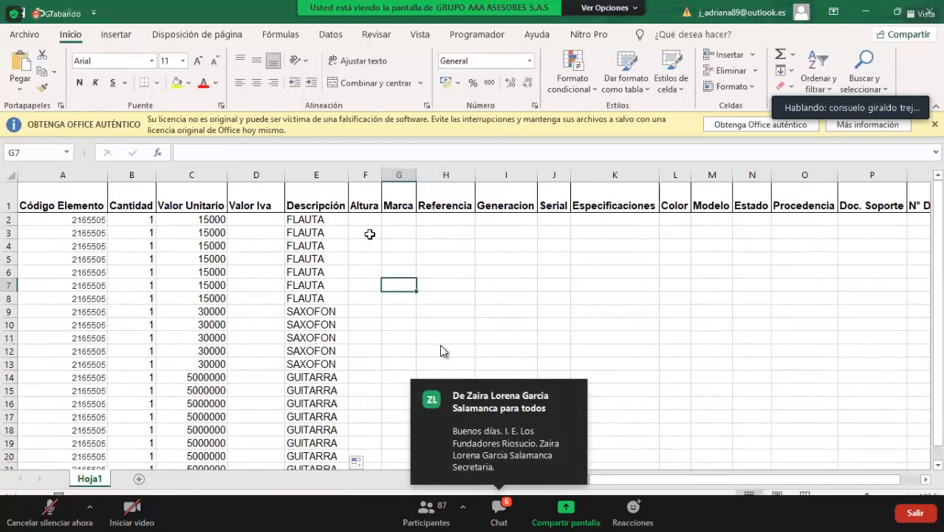
# - Examine the filled-in Excel item rows, from the FLAUTA entries down to the computer entries with their serials
pyautogui.click(317, 230)
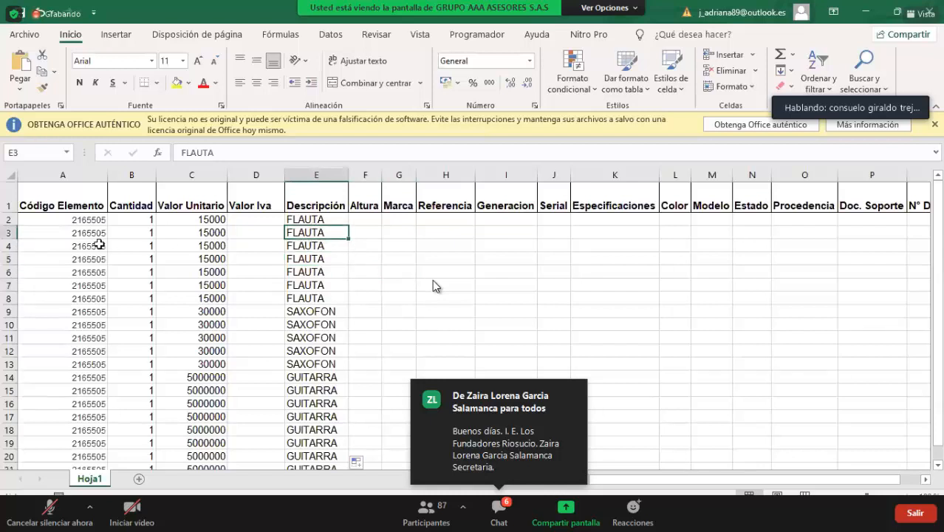
pyautogui.click(488, 272)
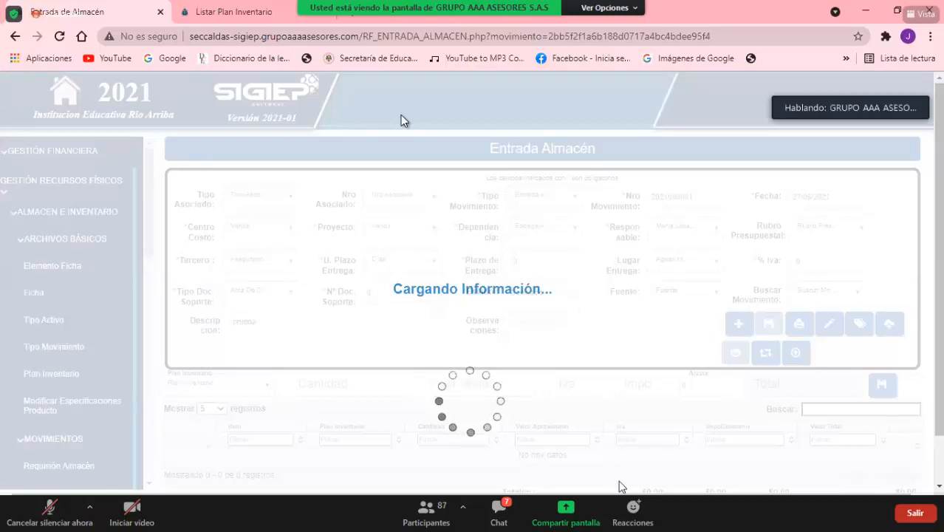
pyautogui.moveTo(629, 518)
pyautogui.click(629, 458)
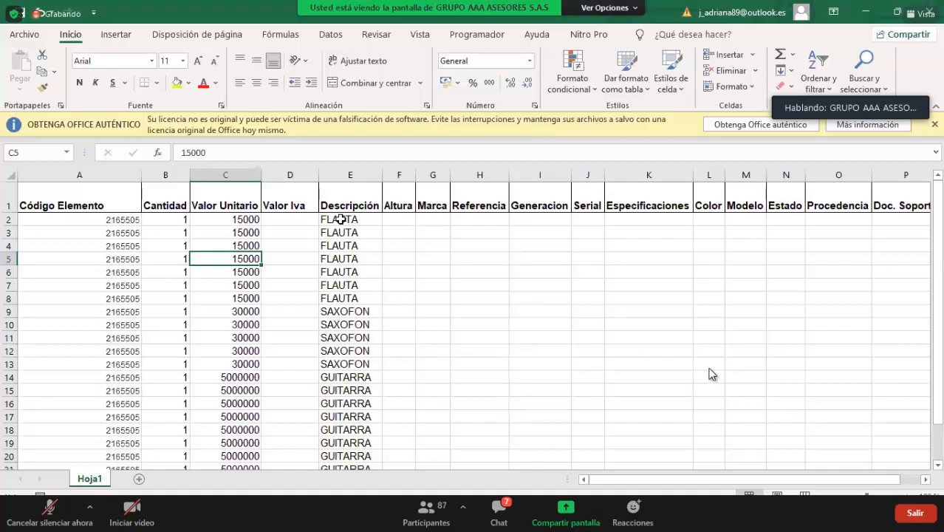
pyautogui.moveTo(340, 220); pyautogui.dragTo(303, 443)
pyautogui.click(388, 408)
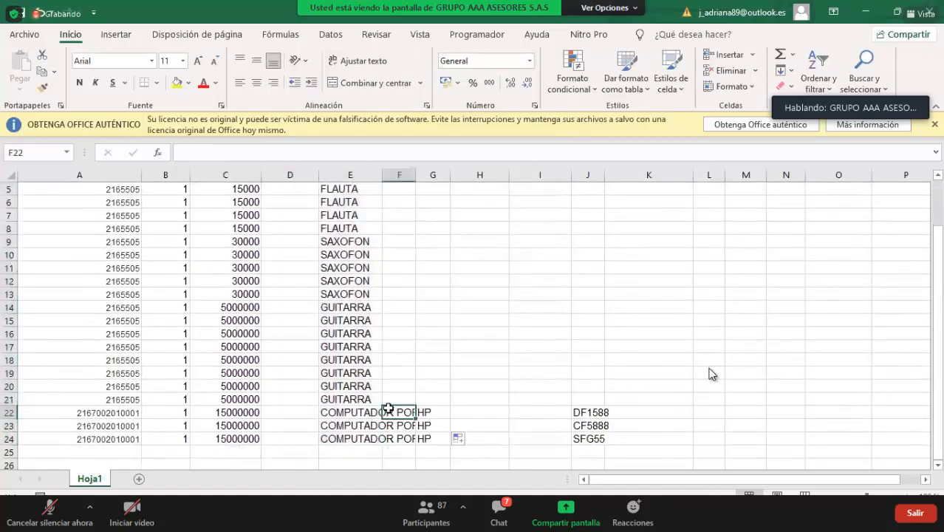
pyautogui.click(433, 349)
pyautogui.scroll(2, 432, 349)
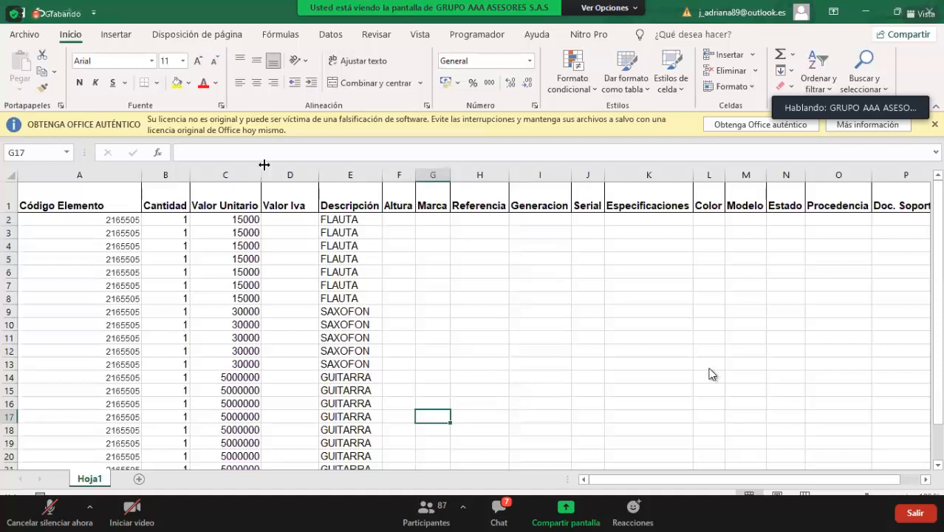
pyautogui.click(281, 233)
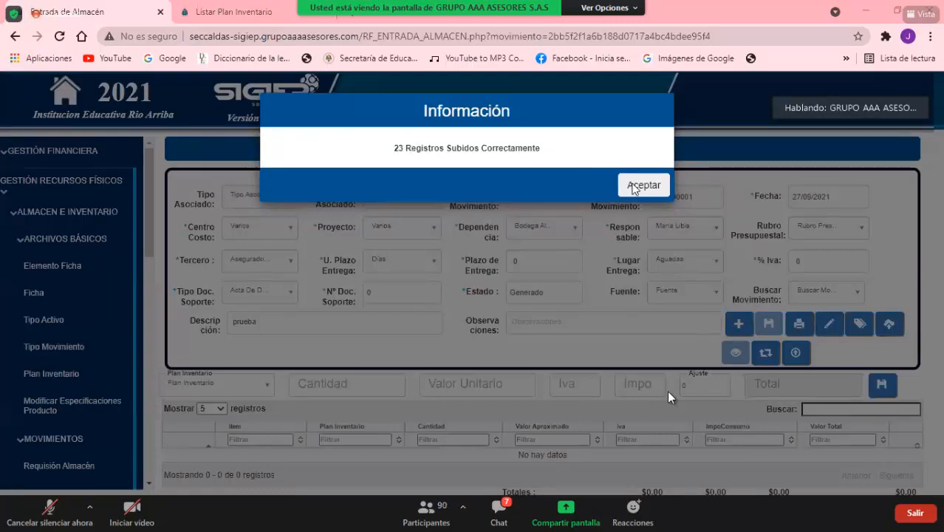
# - Dismiss the upload result, page through the uploaded records to the last page and open the details of item 23
pyautogui.click(628, 184)
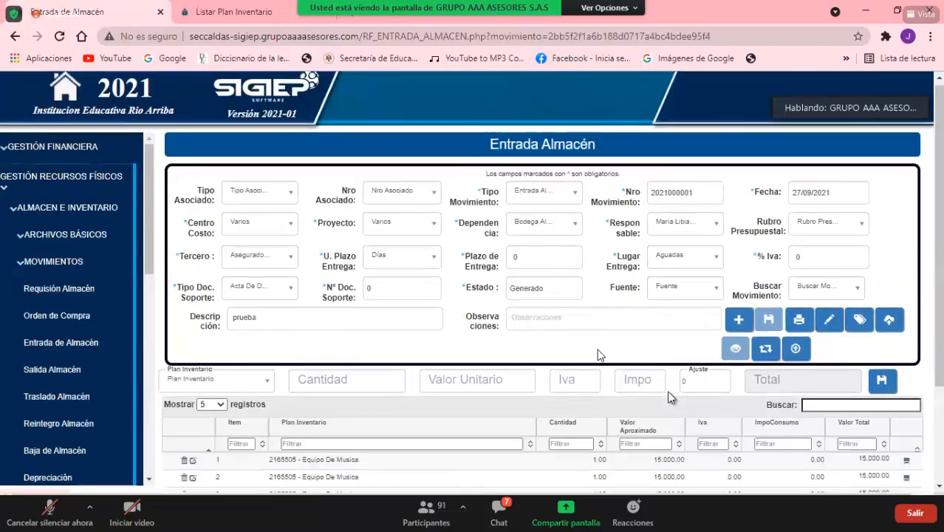
pyautogui.scroll(-3, 738, 430)
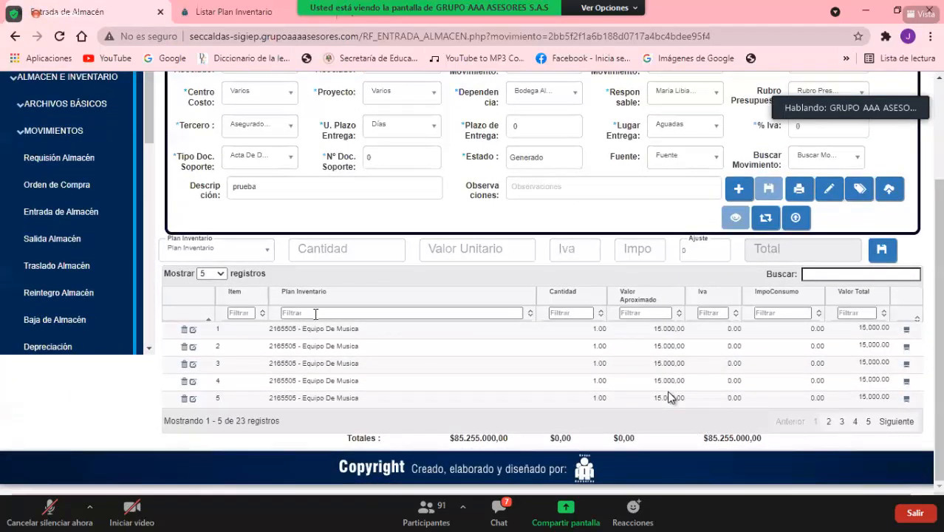
pyautogui.click(901, 423)
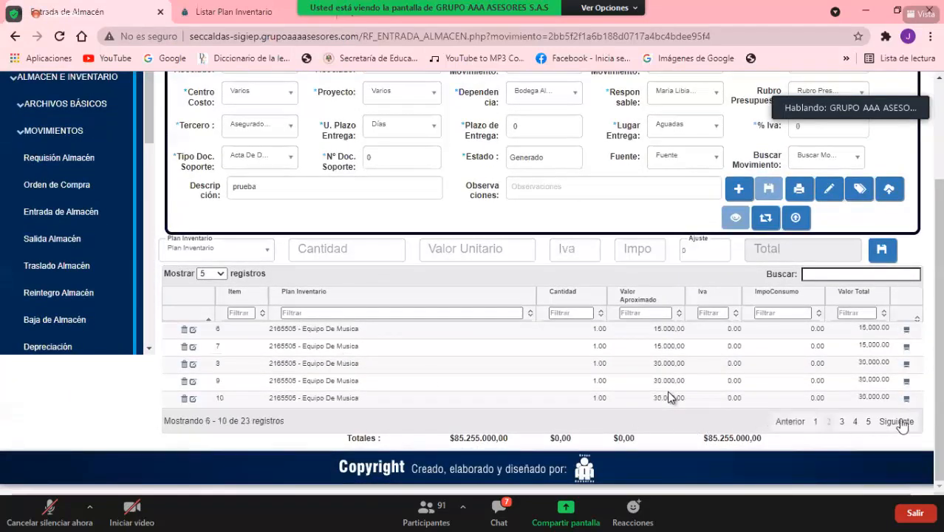
pyautogui.click(902, 422)
pyautogui.click(902, 422)
pyautogui.click(902, 422)
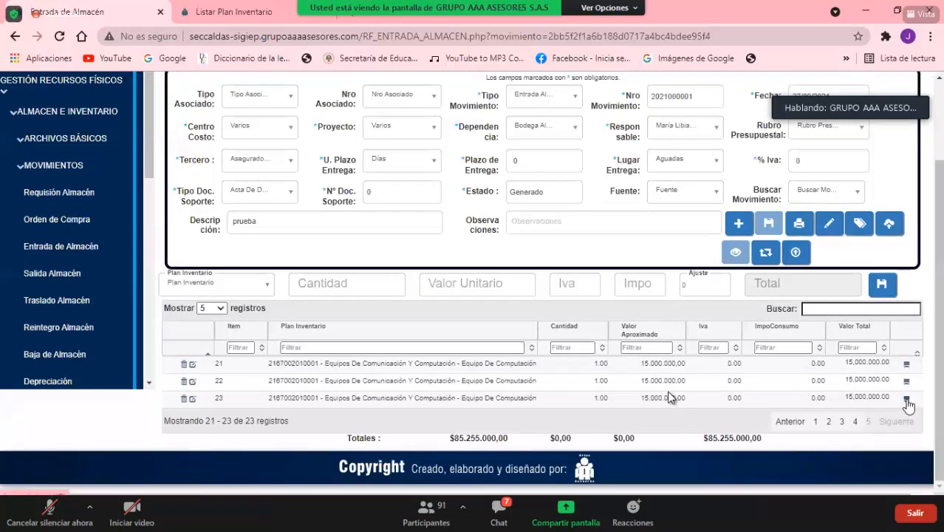
pyautogui.click(908, 400)
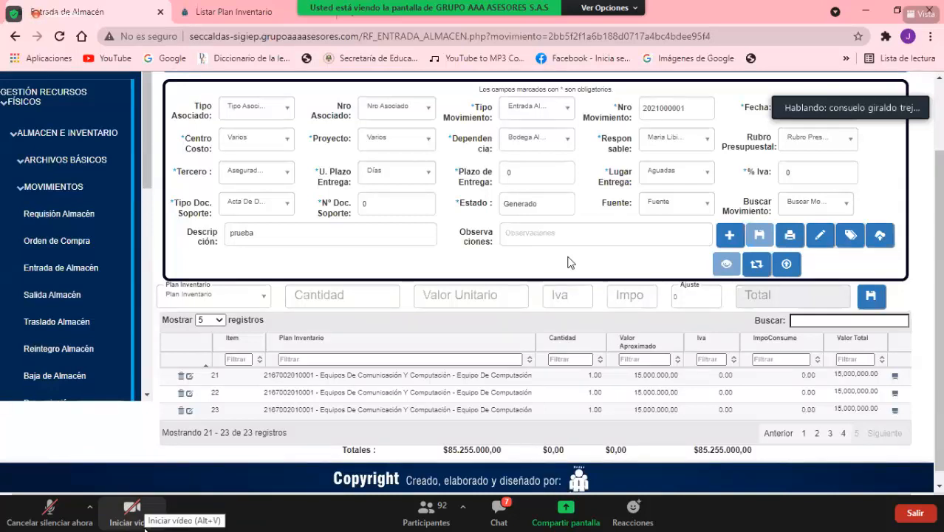
# - Switch to the Excel workbook and examine the Código Elemento values of the instrument and computer rows
pyautogui.hotkey('alt', 'Tab')
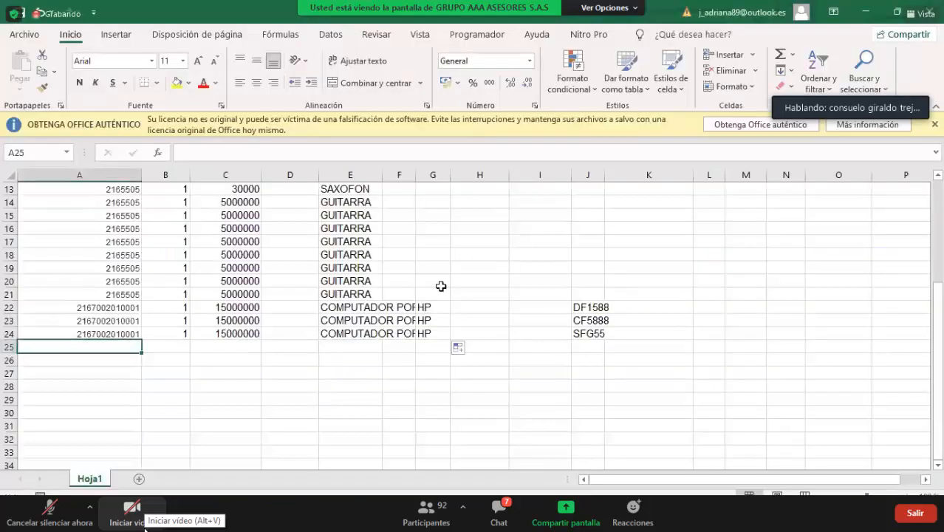
pyautogui.click(481, 325)
pyautogui.scroll(4, 480, 325)
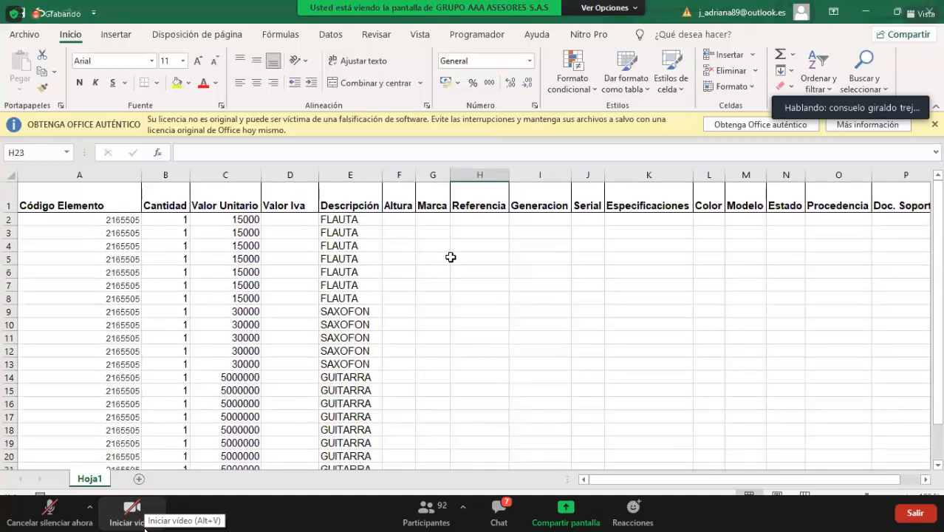
pyautogui.moveTo(113, 220); pyautogui.dragTo(115, 327)
pyautogui.click(220, 391)
pyautogui.scroll(-2, 221, 392)
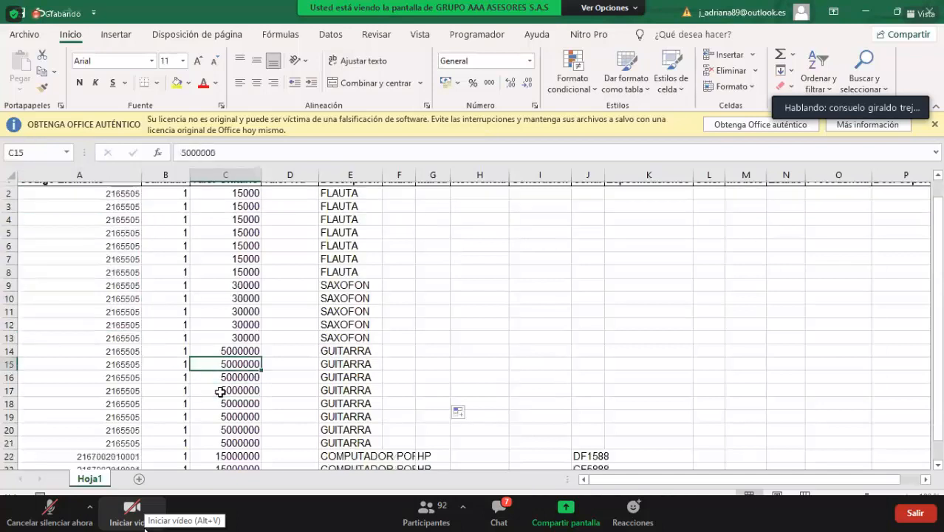
pyautogui.click(98, 218)
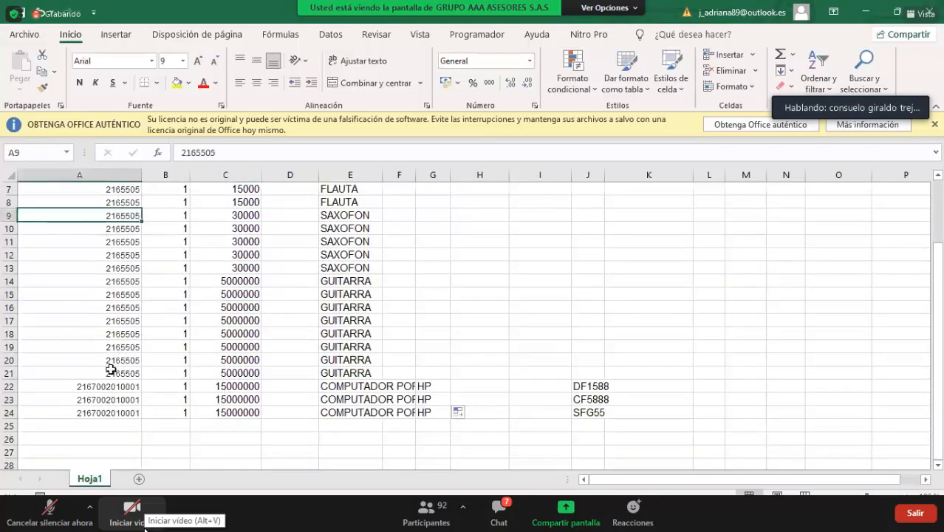
pyautogui.click(112, 370)
pyautogui.click(118, 391)
pyautogui.click(119, 353)
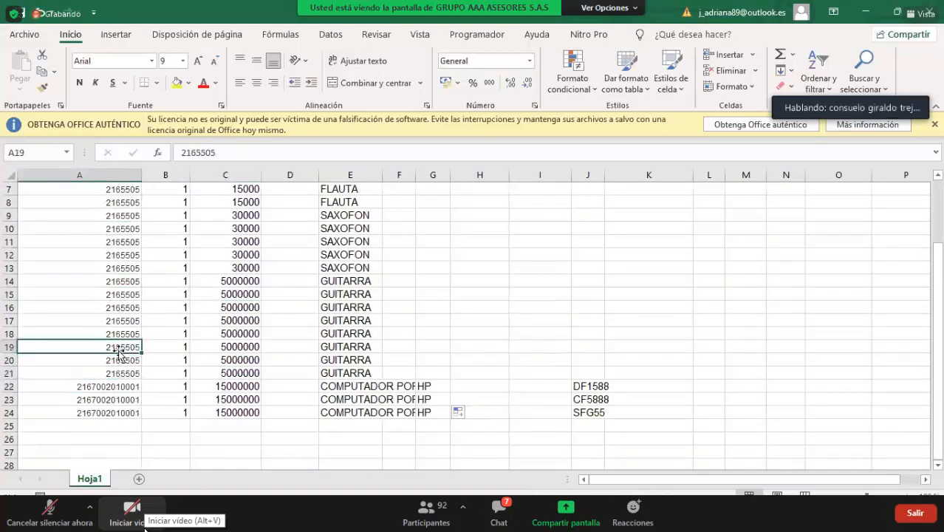
pyautogui.scroll(2, 119, 351)
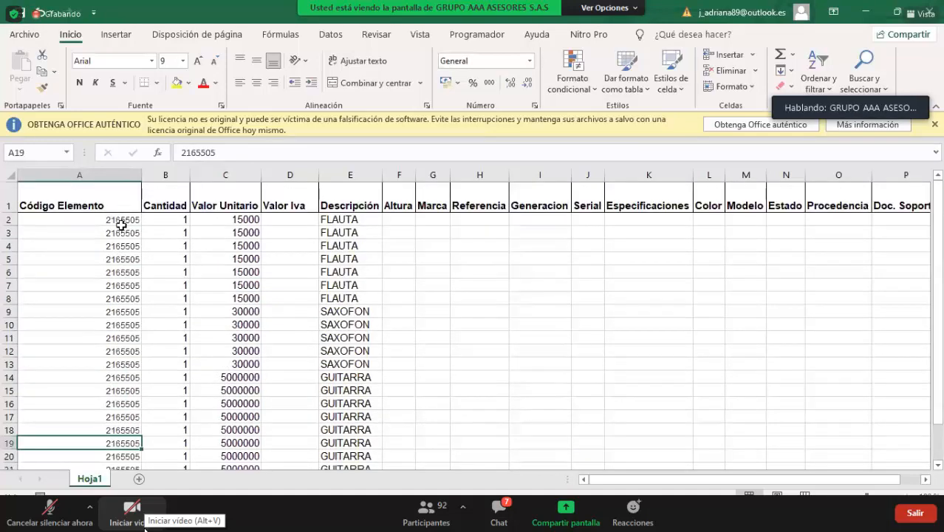
pyautogui.moveTo(122, 221); pyautogui.dragTo(121, 430)
pyautogui.click(128, 333)
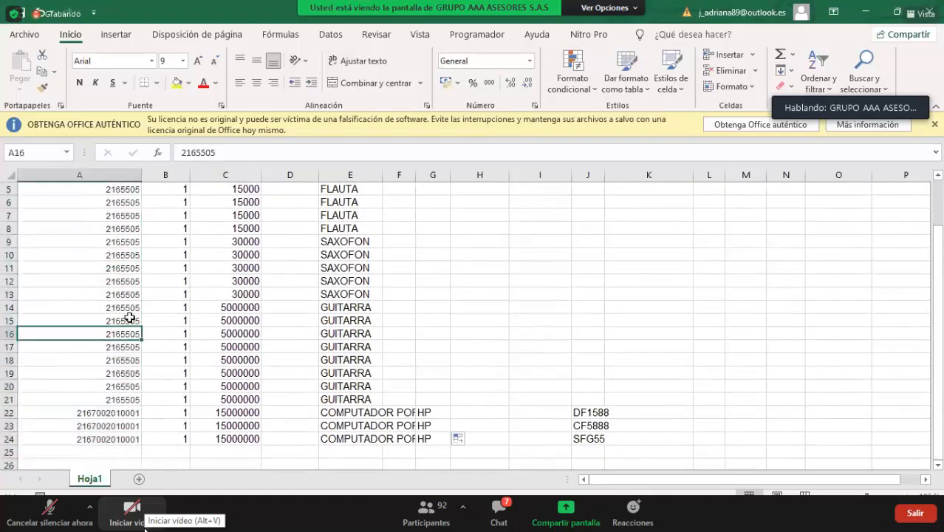
# - Copy the element code 2165505 from cell A10 and switch to the Entrada Almacén page in the browser
pyautogui.click(130, 255)
pyautogui.hotkey('ctrl', 'c')
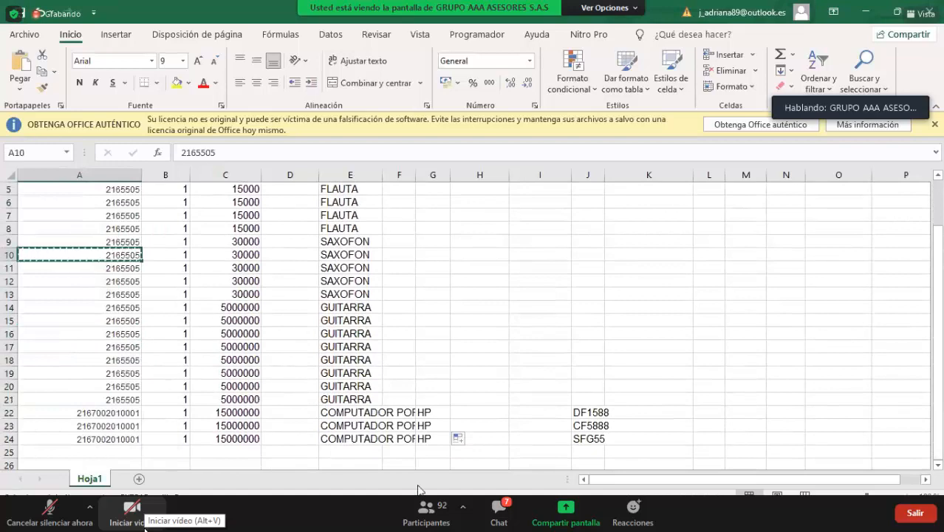
pyautogui.hotkey('alt', 'Tab')
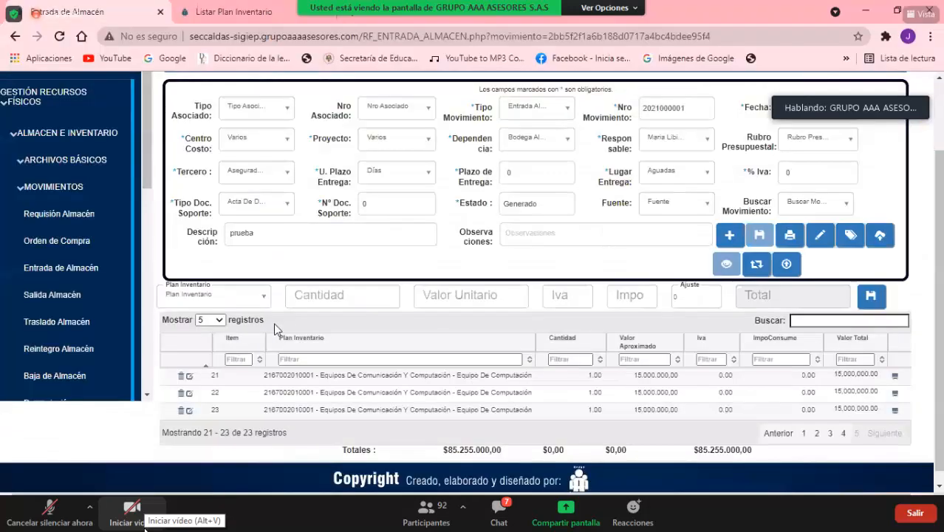
# - Look up the copied element code in the Plan Inventario selector and check the plan code of item 21
pyautogui.click(240, 295)
pyautogui.hotkey('ctrl', 'v')
pyautogui.press('Escape')
pyautogui.scroll(2, 244, 314)
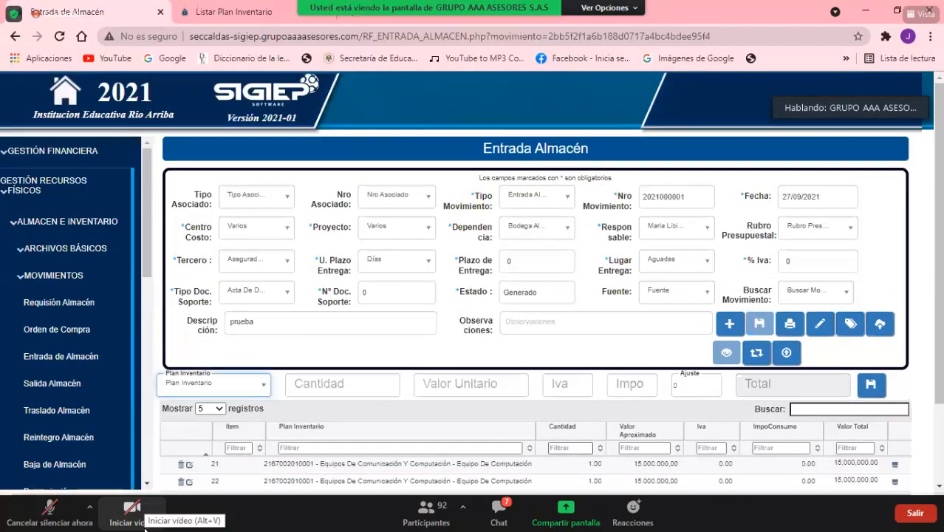
pyautogui.scroll(-1, 515, 432)
pyautogui.scroll(-2, 515, 432)
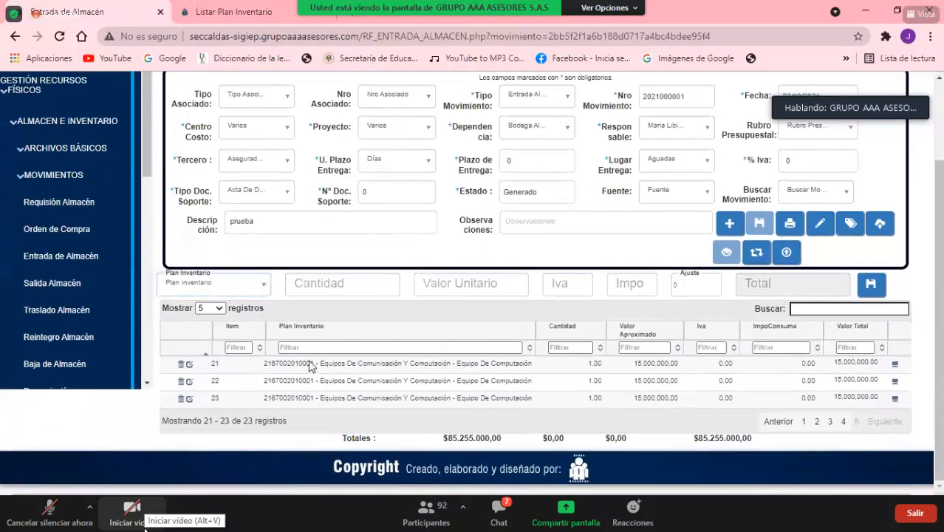
pyautogui.doubleClick(307, 364)
# - Switch to the Plan Inventario listing, check the meeting chat and close it
pyautogui.click(198, 12)
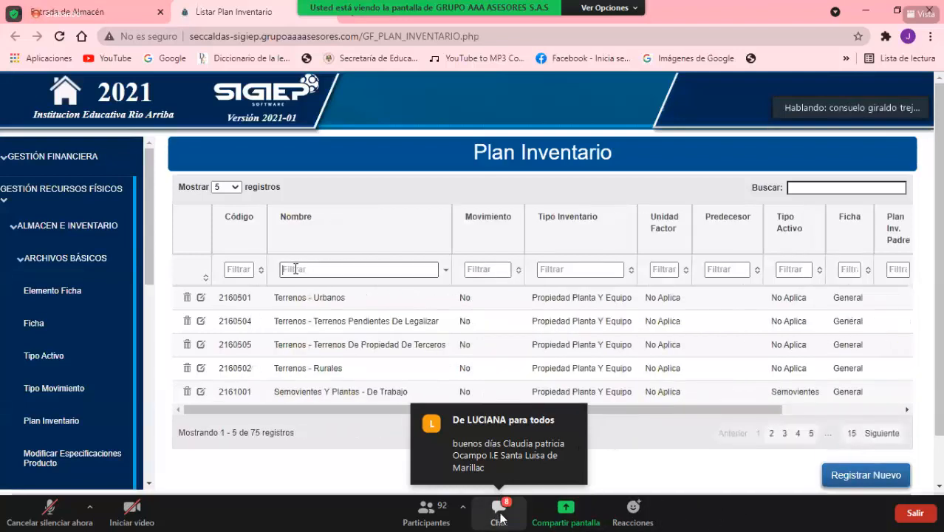
pyautogui.click(506, 434)
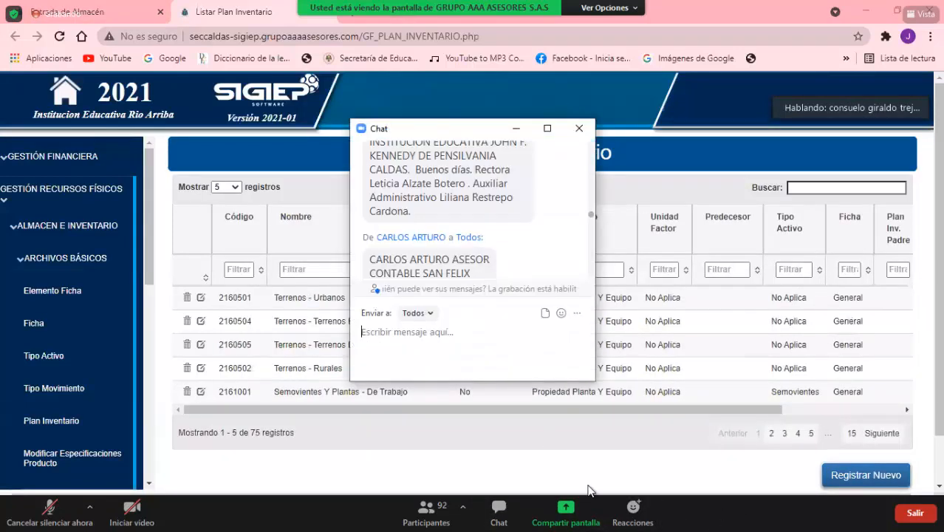
pyautogui.click(580, 129)
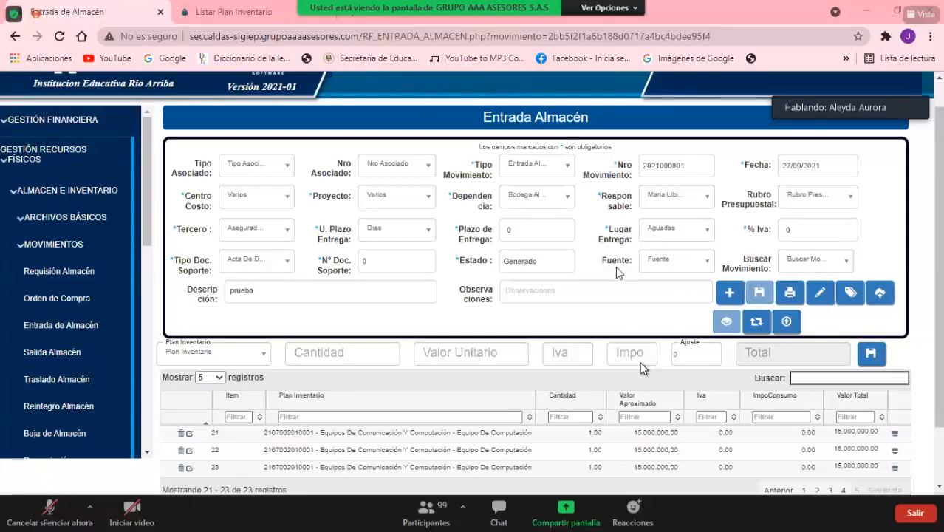
# - Open the SIGIEP guides list (Ver Guías) in a separate browser tab
pyautogui.scroll(-4, 28, 358)
pyautogui.scroll(-3, 27, 358)
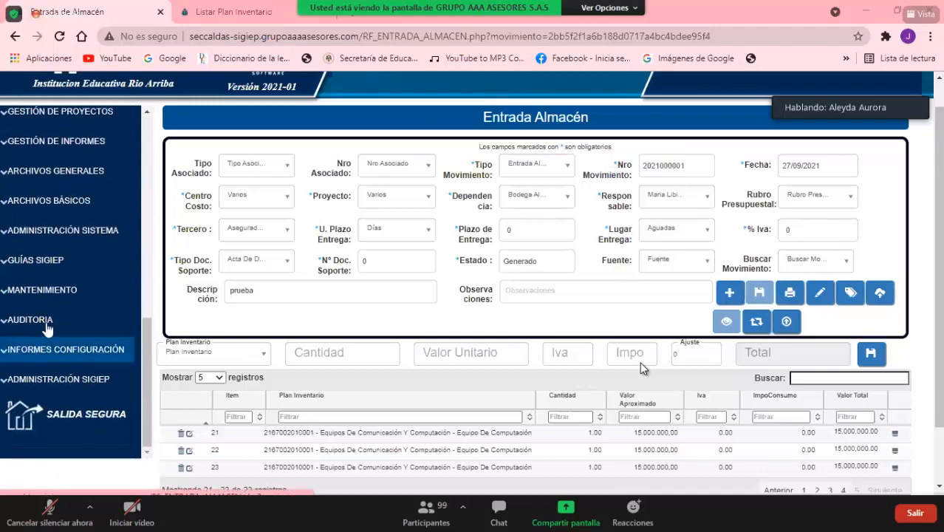
pyautogui.click(64, 263)
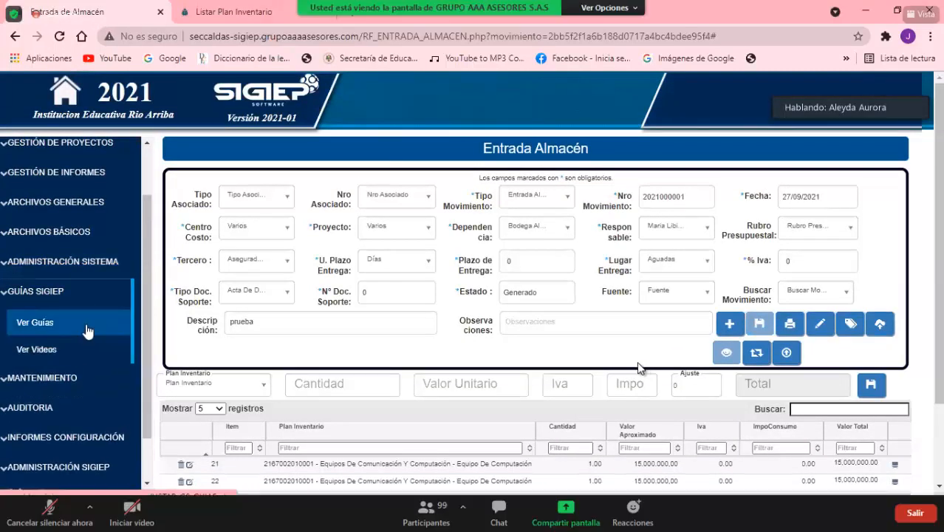
pyautogui.rightClick(87, 332)
pyautogui.click(131, 330)
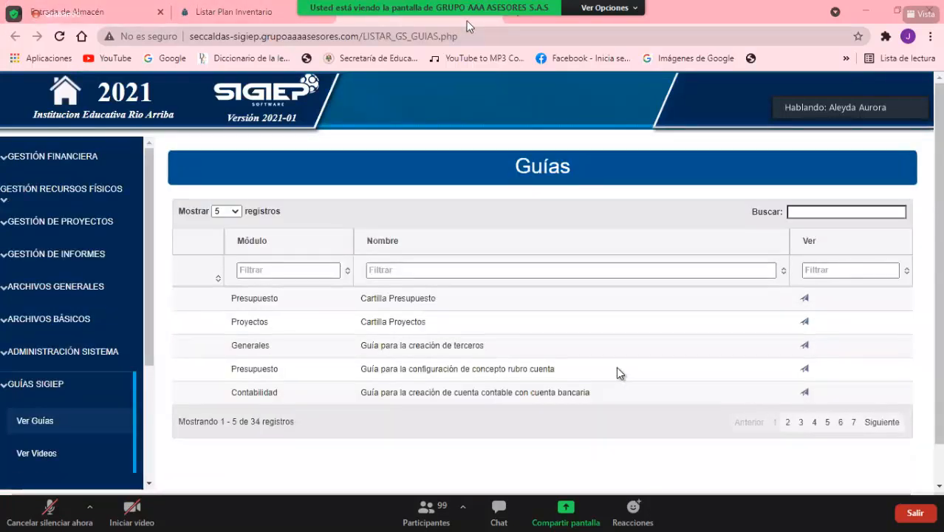
# - Sort the guides by name, browse their pages and filter the names by CARG
pyautogui.click(380, 272)
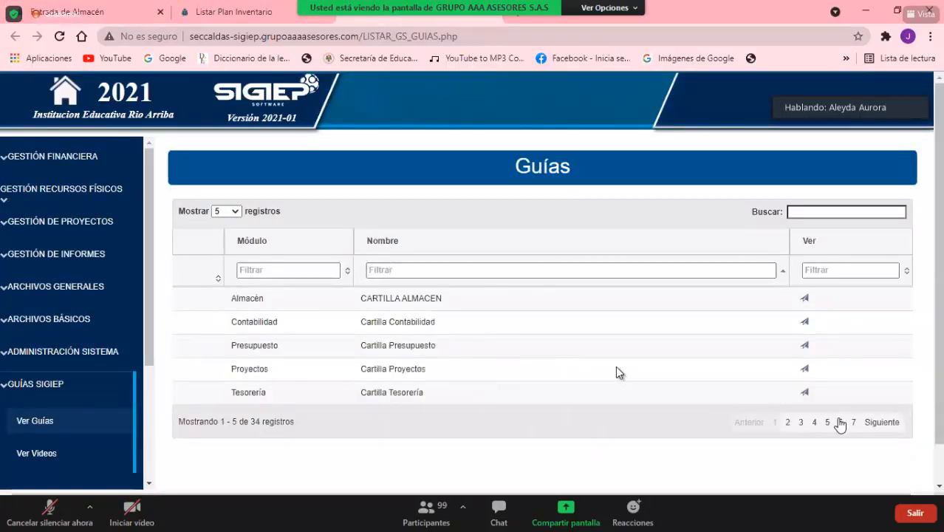
pyautogui.click(853, 422)
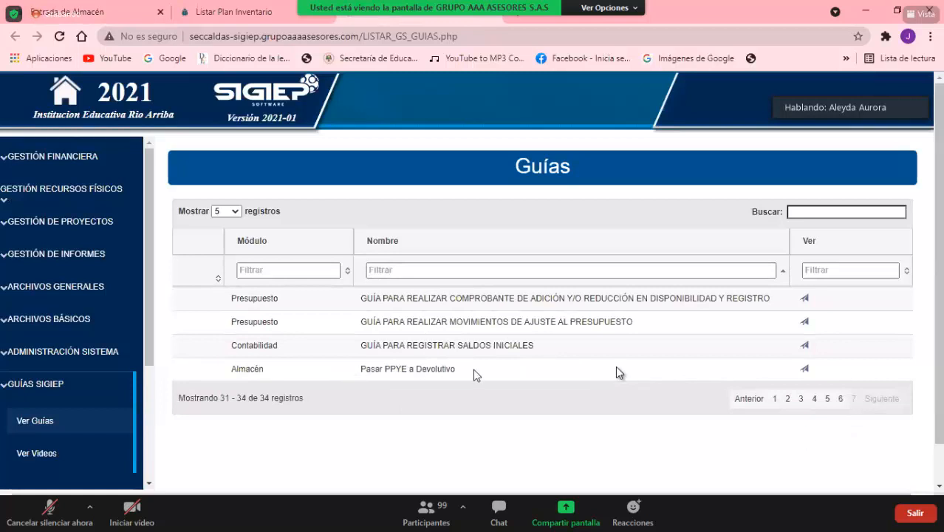
pyautogui.click(787, 399)
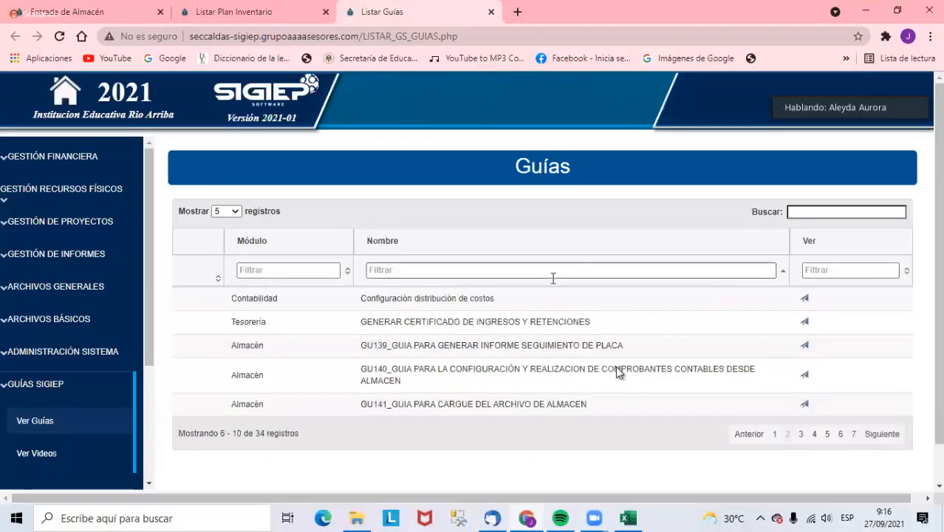
pyautogui.click(553, 275)
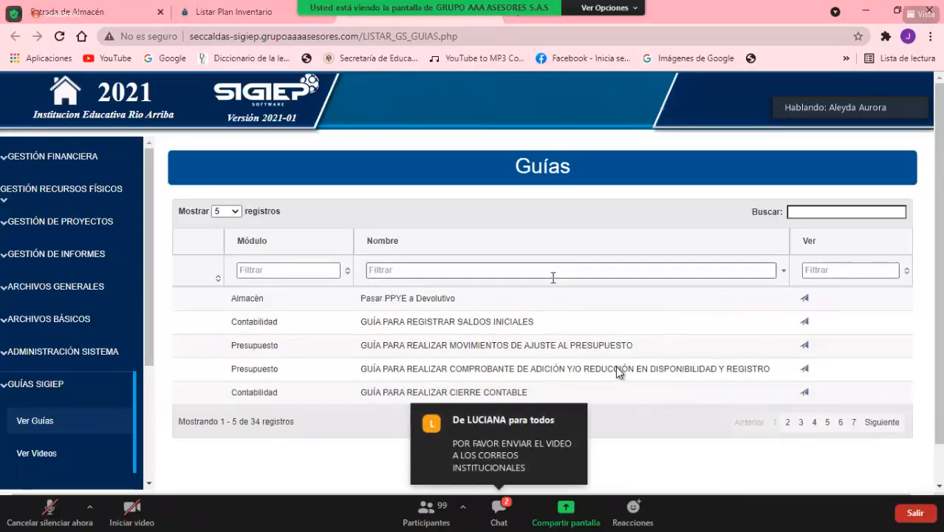
pyautogui.write('CARG')
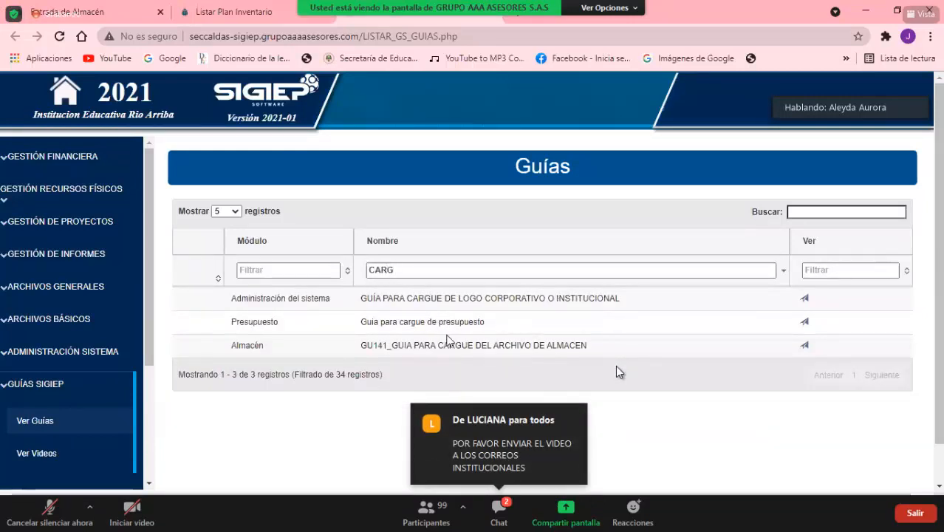
# - Open the Almacén guide GU141_GUIA PARA CARGUE DEL ARCHIVO DE ALMACEN and read through its file upload instructions
pyautogui.moveTo(587, 348); pyautogui.dragTo(611, 353)
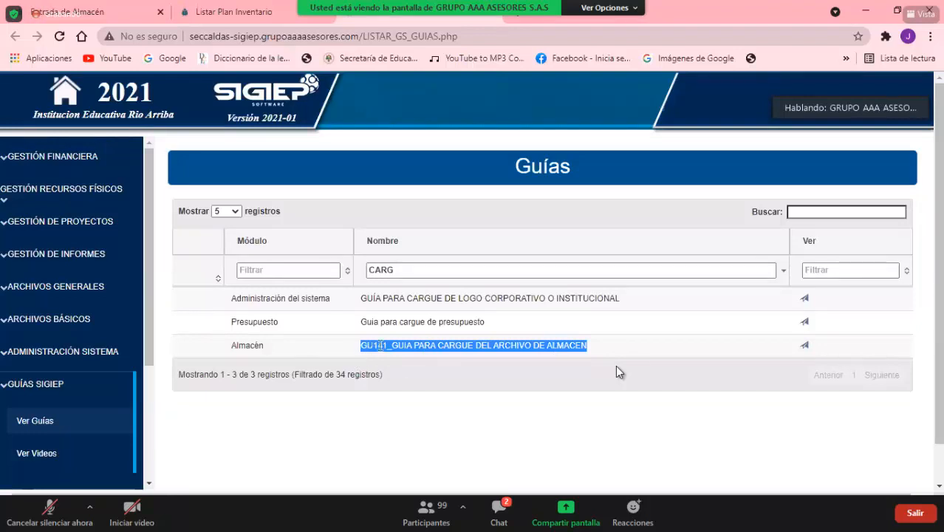
pyautogui.doubleClick(399, 345)
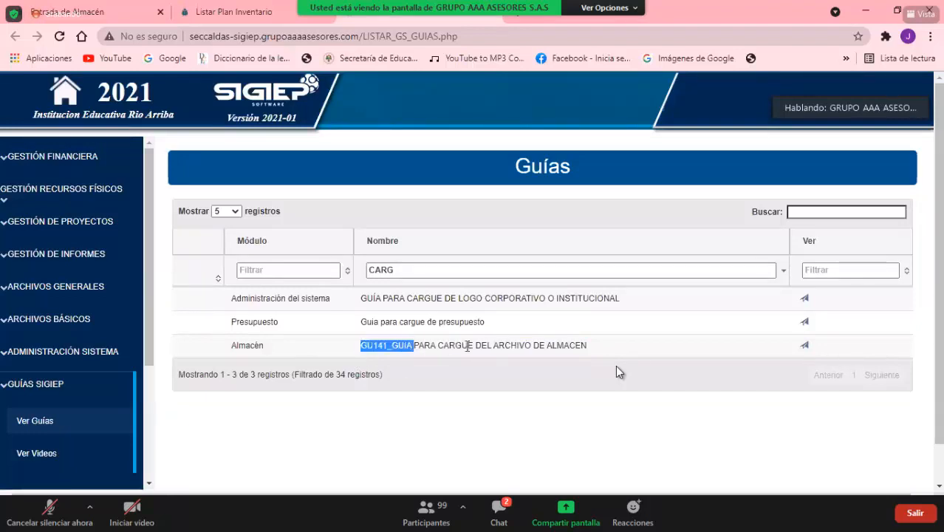
pyautogui.moveTo(588, 345); pyautogui.dragTo(365, 346)
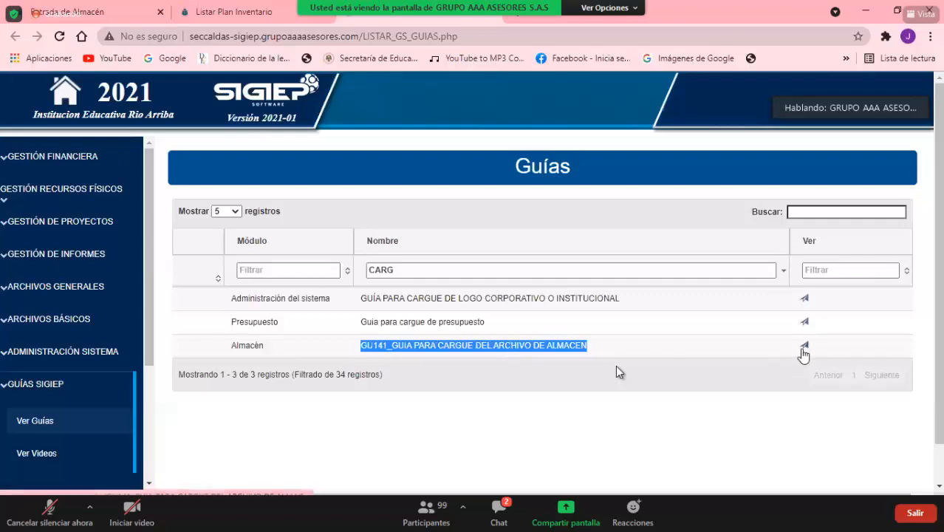
pyautogui.click(804, 347)
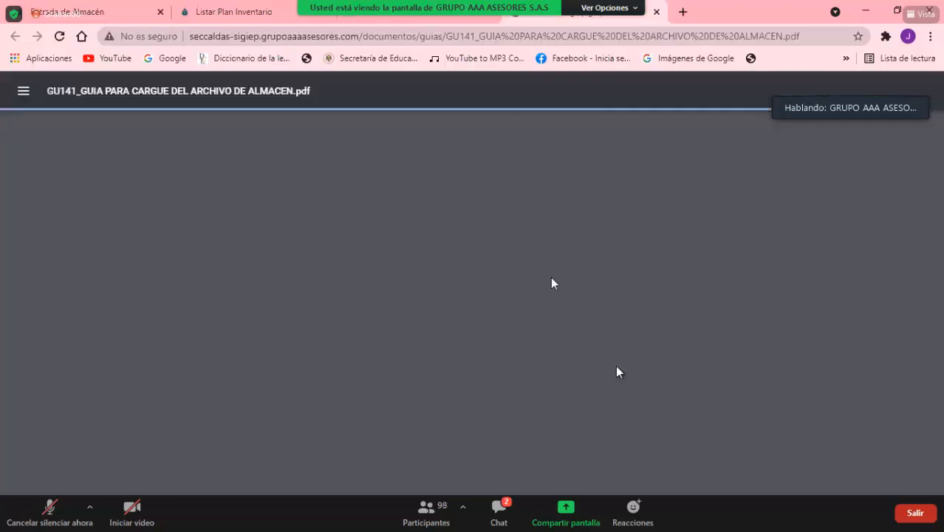
pyautogui.scroll(-12, 552, 279)
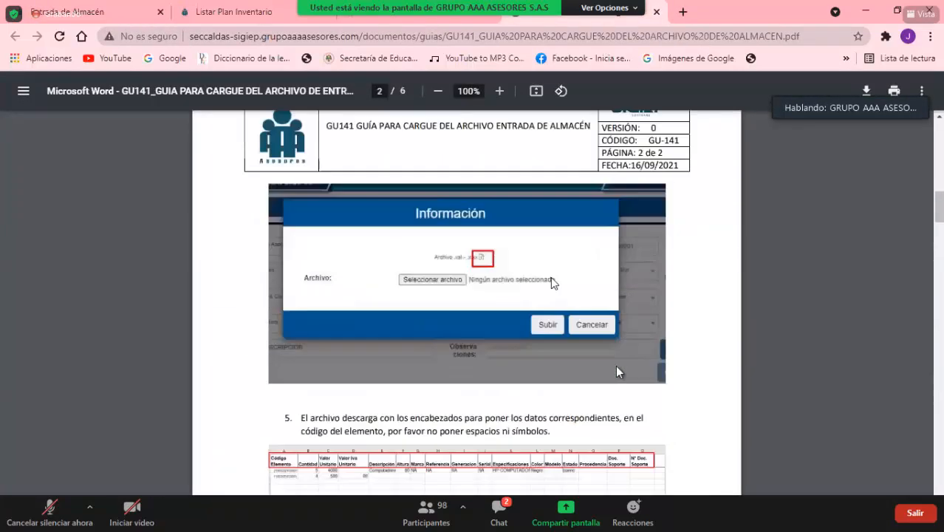
pyautogui.scroll(-8, 619, 372)
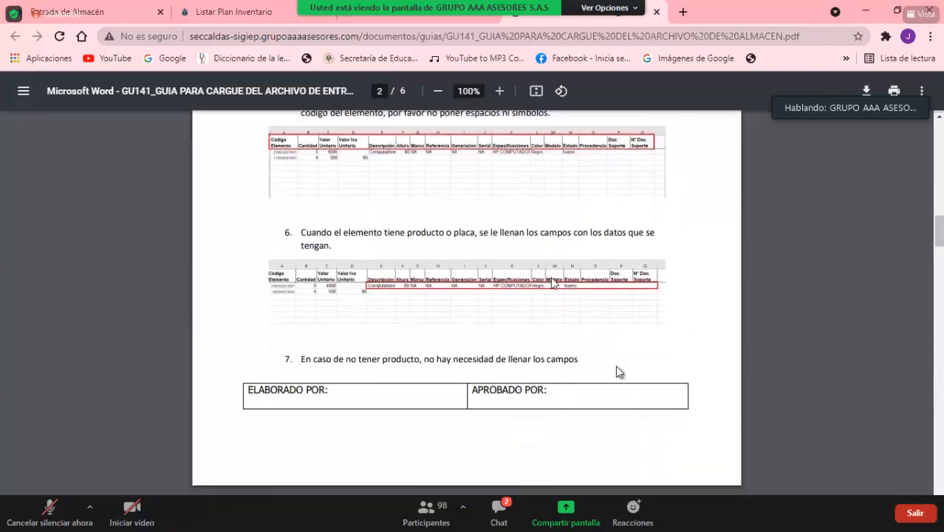
pyautogui.scroll(-20, 619, 372)
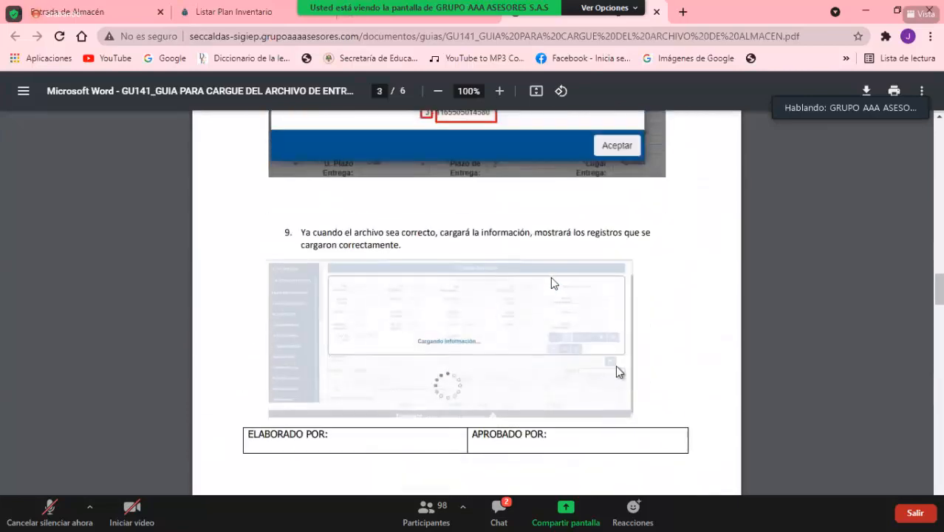
pyautogui.scroll(8, 618, 370)
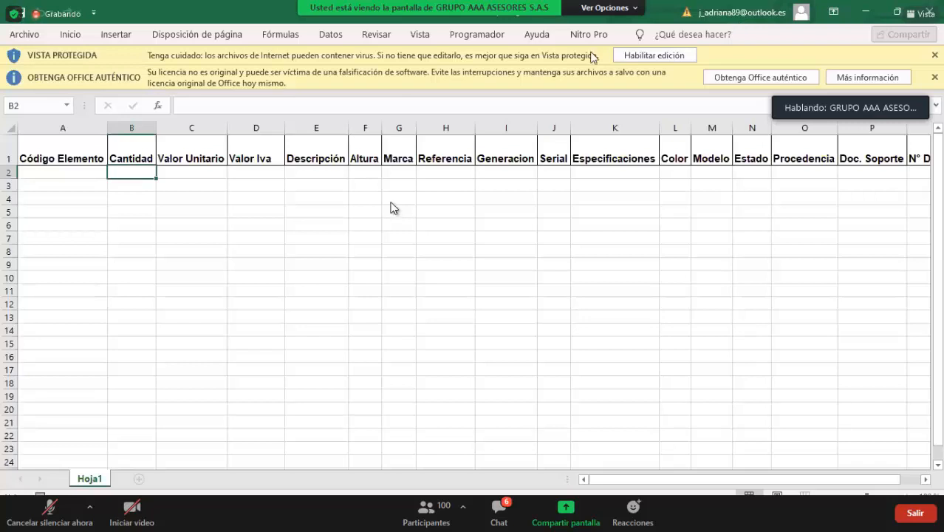
# - Enable editing of the blank template without the Office licence notice, and examine its columns from Código Elemento to Valor Iva
pyautogui.click(619, 56)
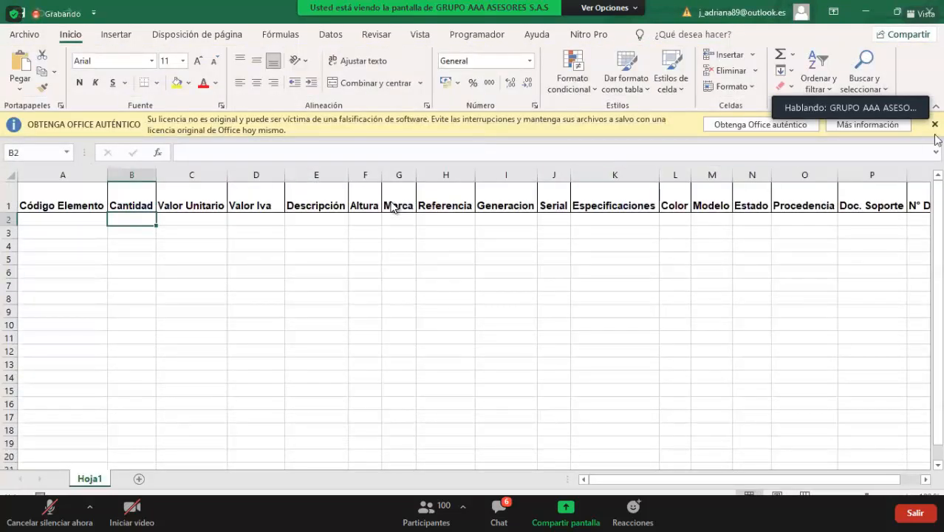
pyautogui.click(935, 124)
pyautogui.click(62, 151)
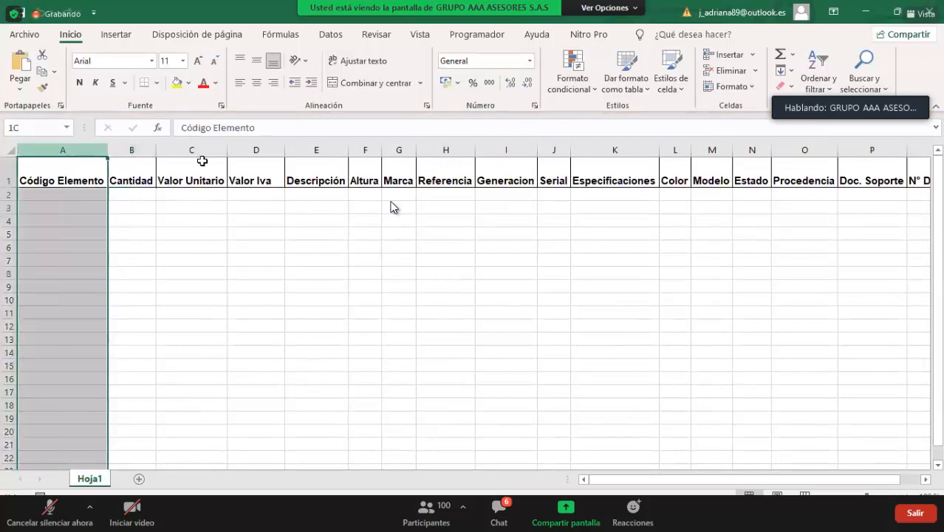
pyautogui.moveTo(202, 160); pyautogui.dragTo(255, 158)
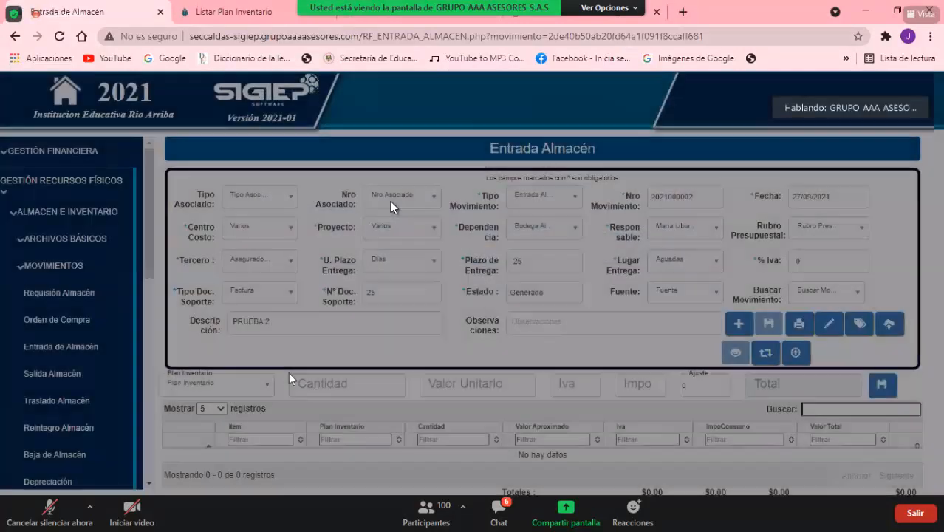
# - Check the Plan Inventario, Cantidad and Valor Unitario fields of the item entry row, and switch back to the Excel template
pyautogui.click(248, 384)
pyautogui.click(323, 385)
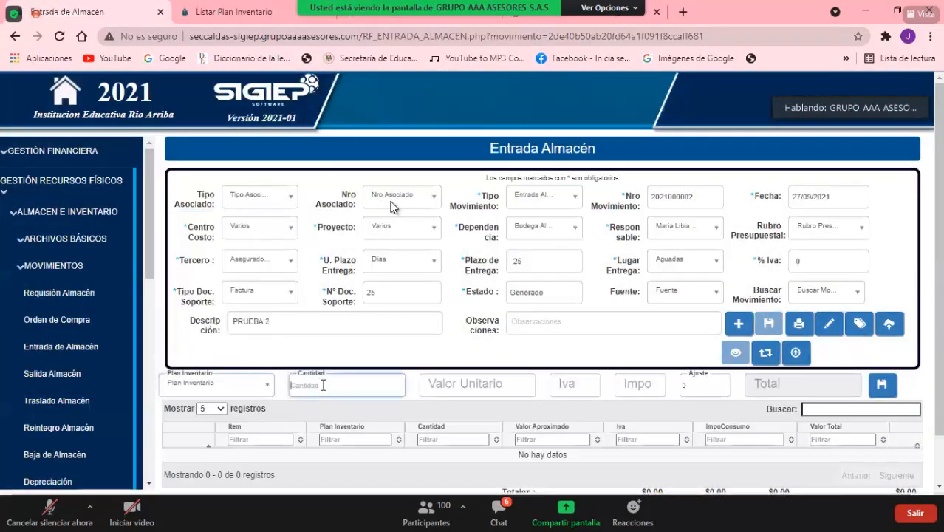
pyautogui.click(446, 392)
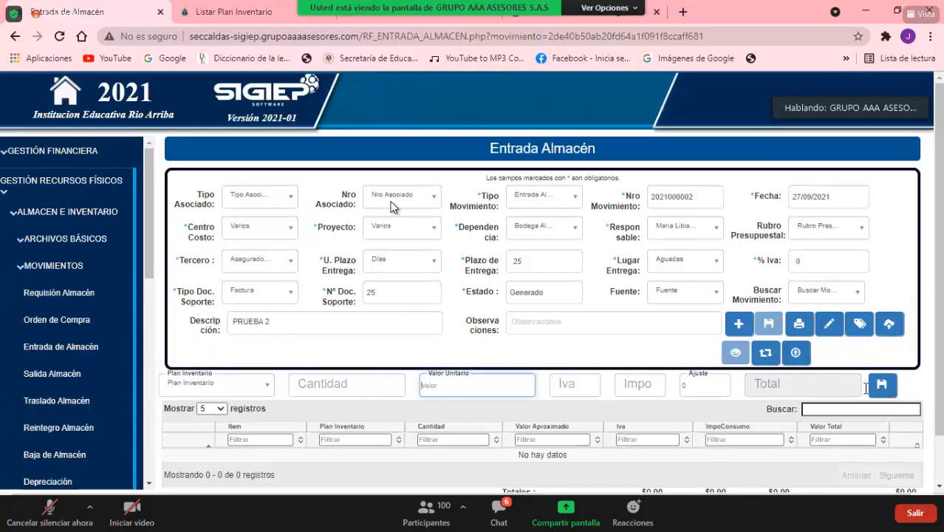
pyautogui.click(657, 517)
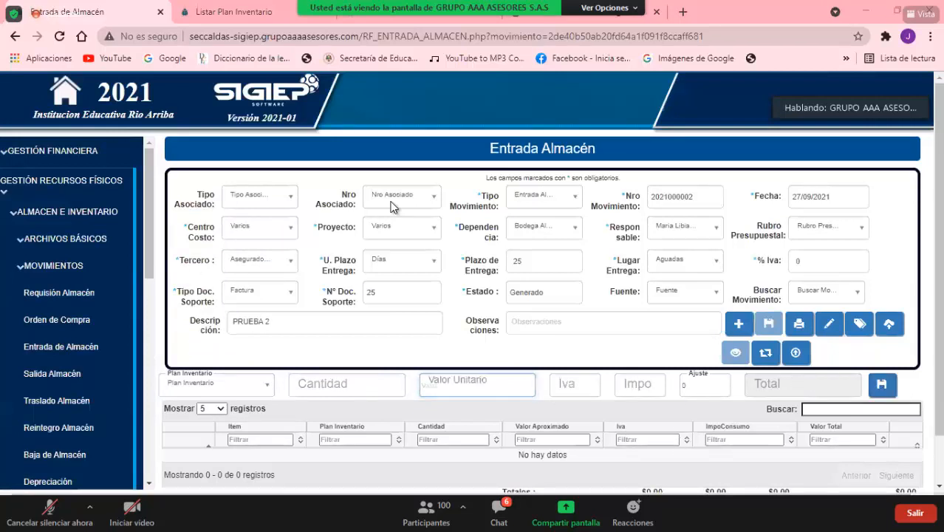
pyautogui.hotkey('alt', 'Tab')
# - Examine the template's product detail columns from Descripción through N° Doc. Soporte, and select the Descripción column
pyautogui.click(301, 150)
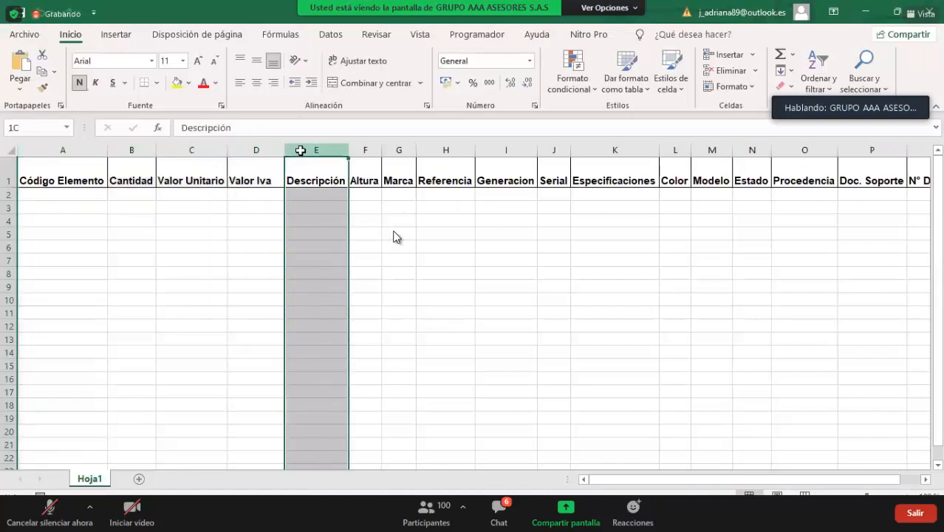
pyautogui.moveTo(301, 150); pyautogui.dragTo(682, 164)
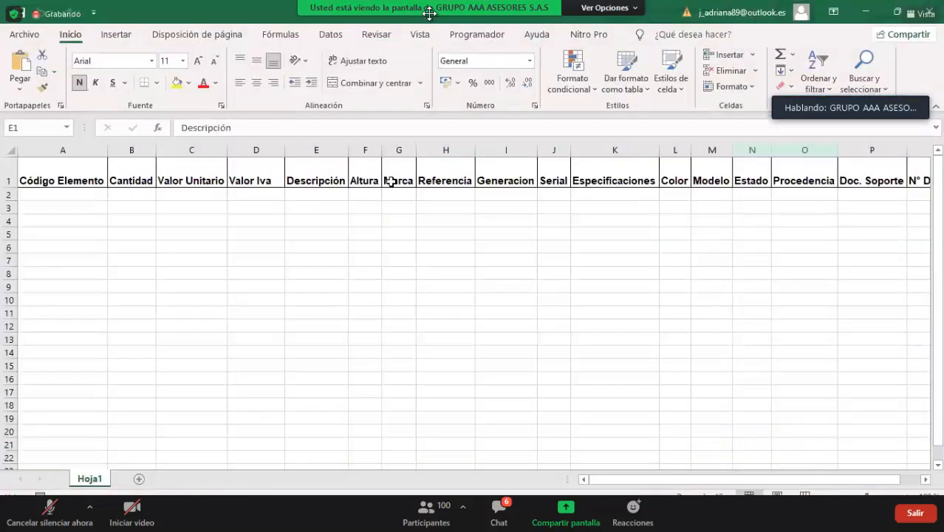
pyautogui.click(391, 181)
pyautogui.click(314, 150)
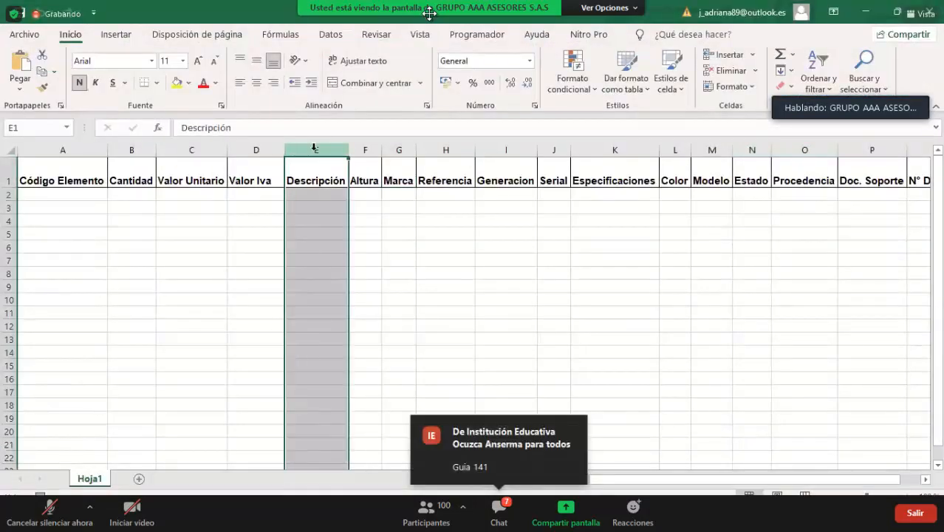
pyautogui.press('Right')
pyautogui.press('Right')
pyautogui.press('Right')
pyautogui.press('Right')
pyautogui.press('Right')
pyautogui.press('Right')
pyautogui.press('Right')
pyautogui.press('Right')
pyautogui.press('Right')
pyautogui.press('Right')
pyautogui.press('Right')
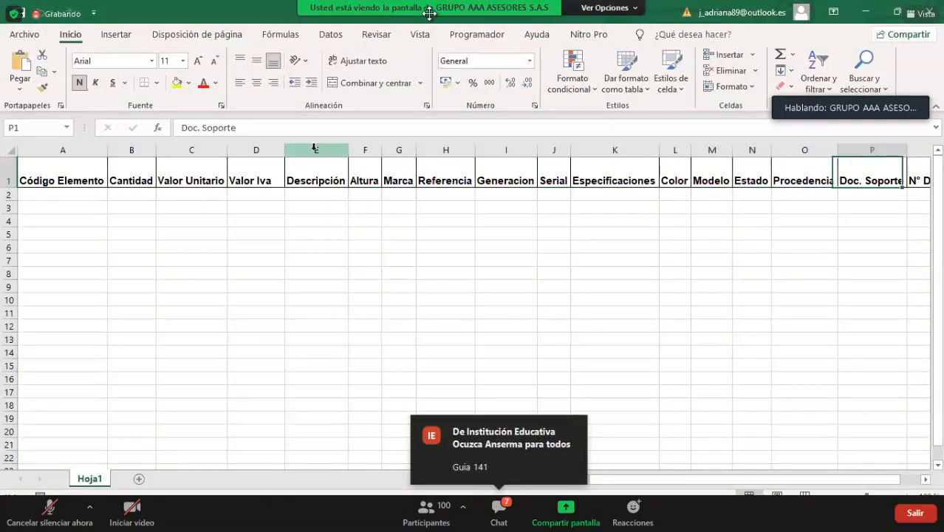
pyautogui.press('Right')
pyautogui.press('Right')
pyautogui.press('Right')
pyautogui.press('Left')
pyautogui.press('Left')
pyautogui.press('Left')
pyautogui.press('Left')
pyautogui.press('Left')
pyautogui.press('Left')
pyautogui.press('Left')
pyautogui.press('Left')
pyautogui.press('Left')
pyautogui.press('Left')
pyautogui.press('Left')
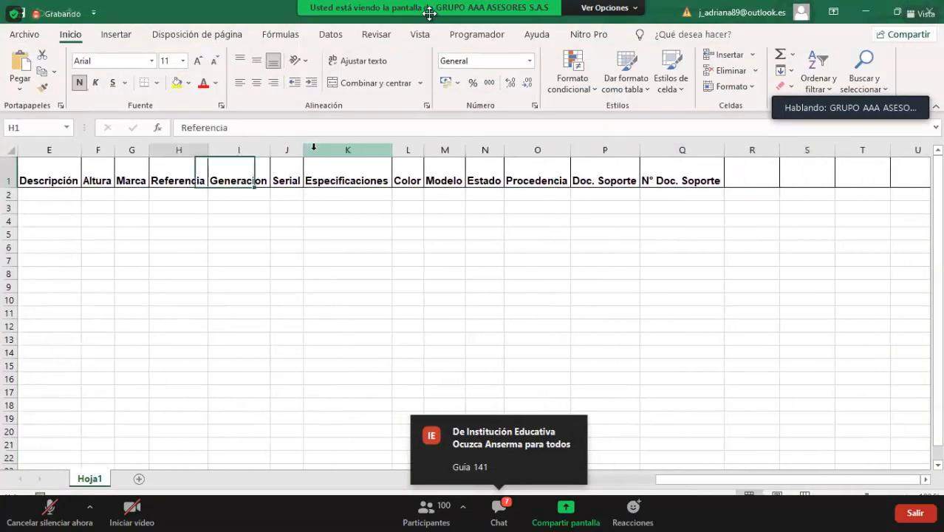
pyautogui.press('Left')
pyautogui.press('Left')
pyautogui.press('Left')
pyautogui.press('Left')
pyautogui.press('Left')
pyautogui.press('Right')
pyautogui.press('Right')
pyautogui.press('Right')
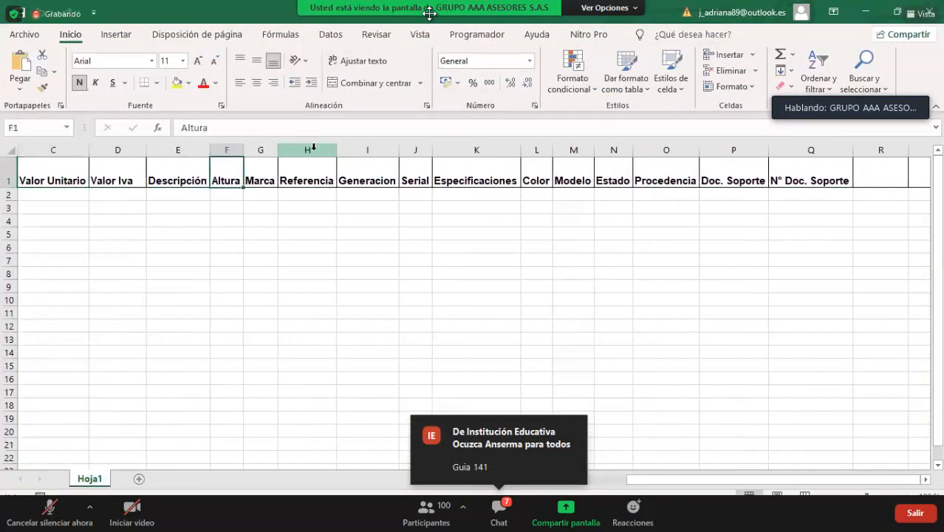
pyautogui.press('Left')
pyautogui.press('Left')
pyautogui.press('Left')
pyautogui.press('Left')
pyautogui.press('Left')
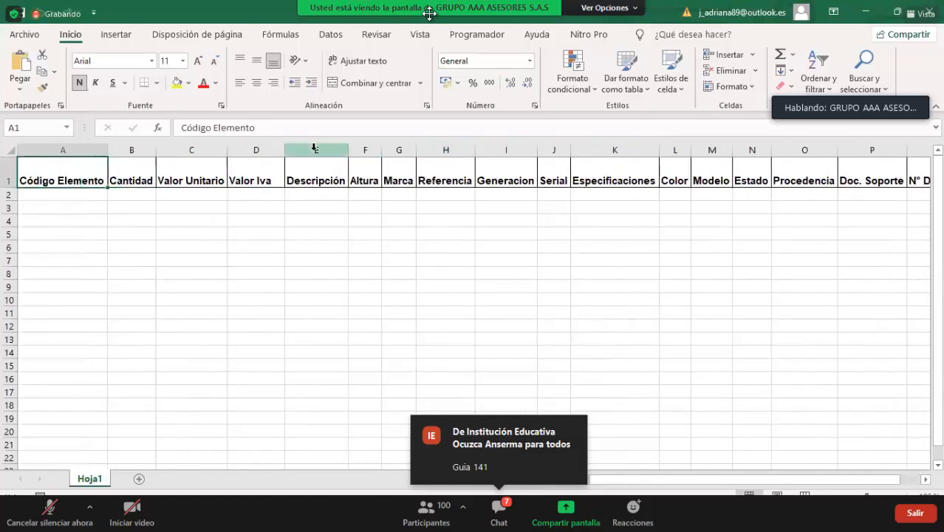
pyautogui.click(313, 149)
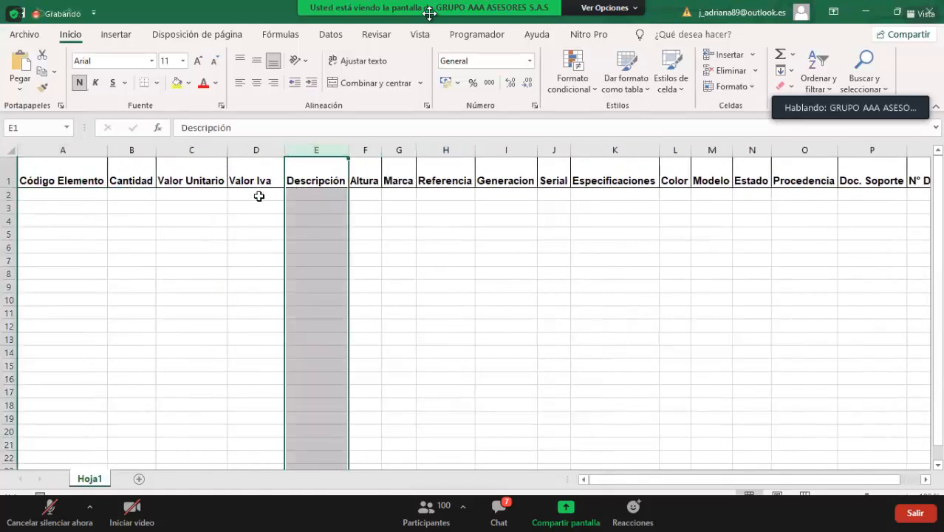
# - Examine the template's Descripción column and its first data cell against the neighbouring product detail columns
pyautogui.moveTo(338, 155); pyautogui.dragTo(334, 149)
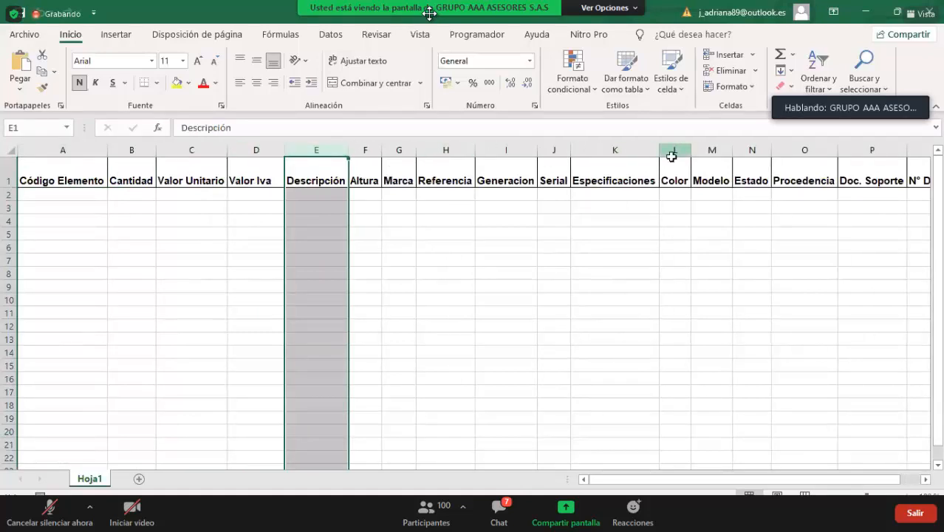
pyautogui.click(337, 149)
pyautogui.click(301, 160)
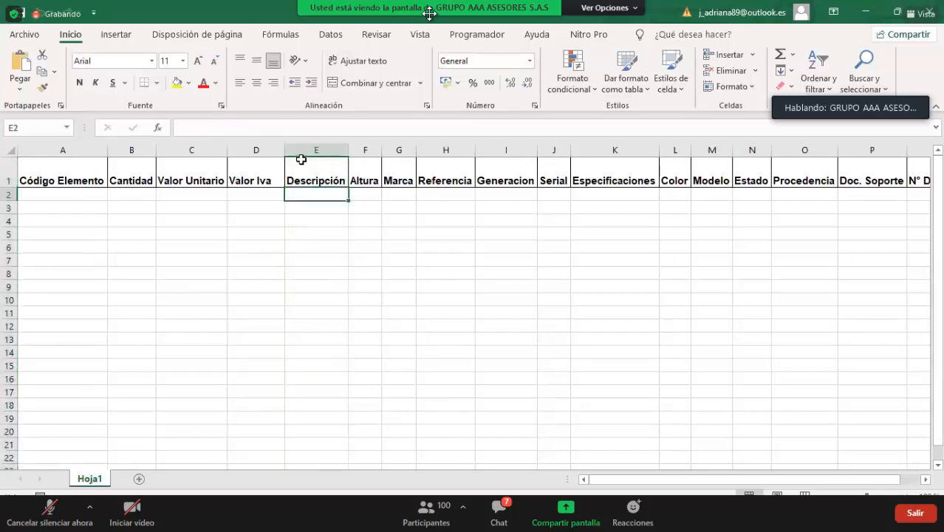
pyautogui.click(294, 195)
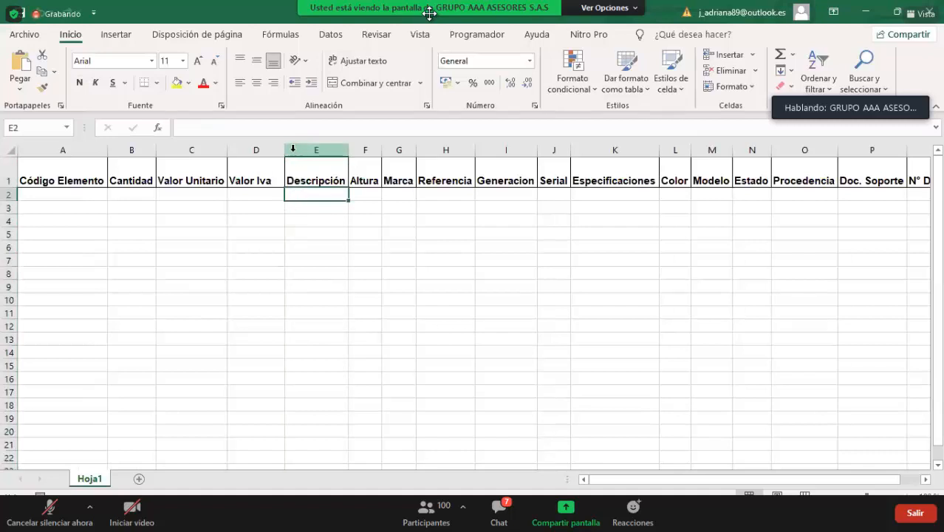
pyautogui.click(292, 149)
pyautogui.click(422, 205)
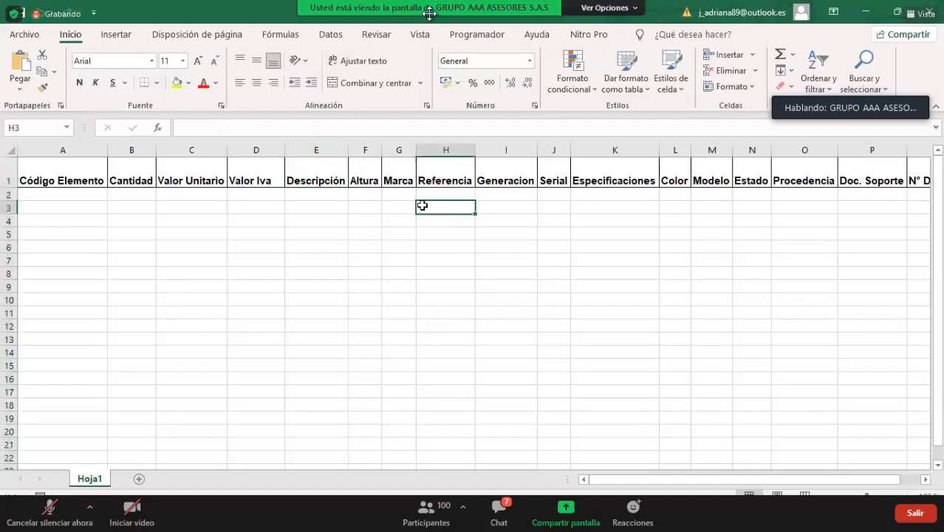
pyautogui.click(352, 195)
pyautogui.click(330, 156)
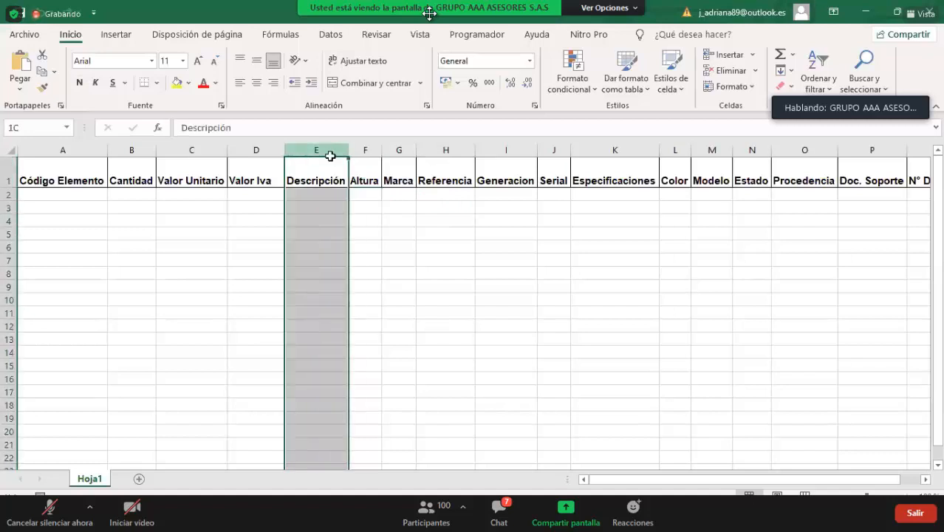
pyautogui.click(323, 192)
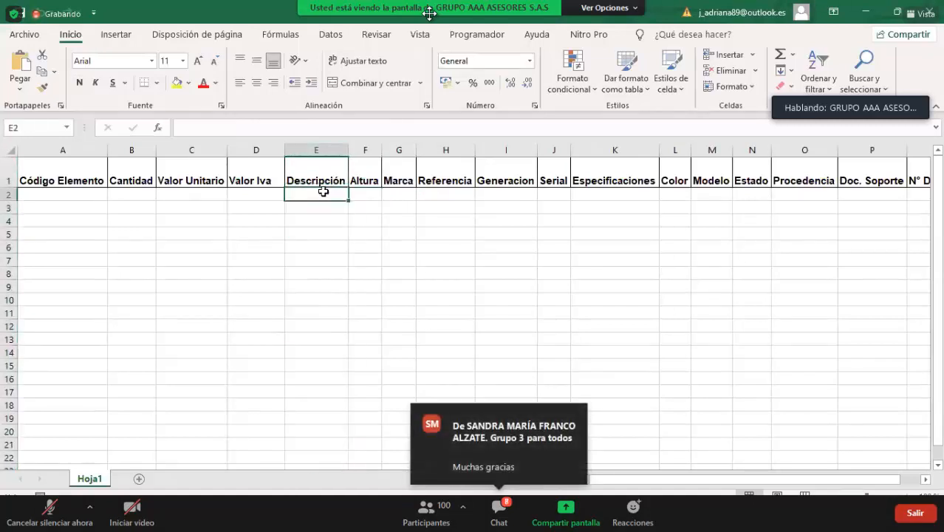
pyautogui.click(322, 150)
pyautogui.click(307, 170)
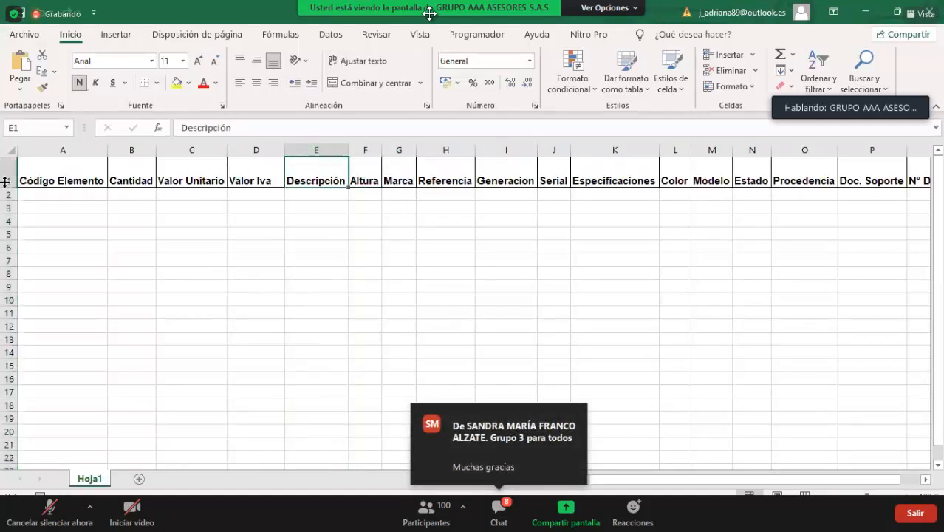
# - Select the first Código Elemento cell, switch to the Entrada Almacén form in the browser and open its Plan Inventario list
pyautogui.click(74, 184)
pyautogui.click(32, 199)
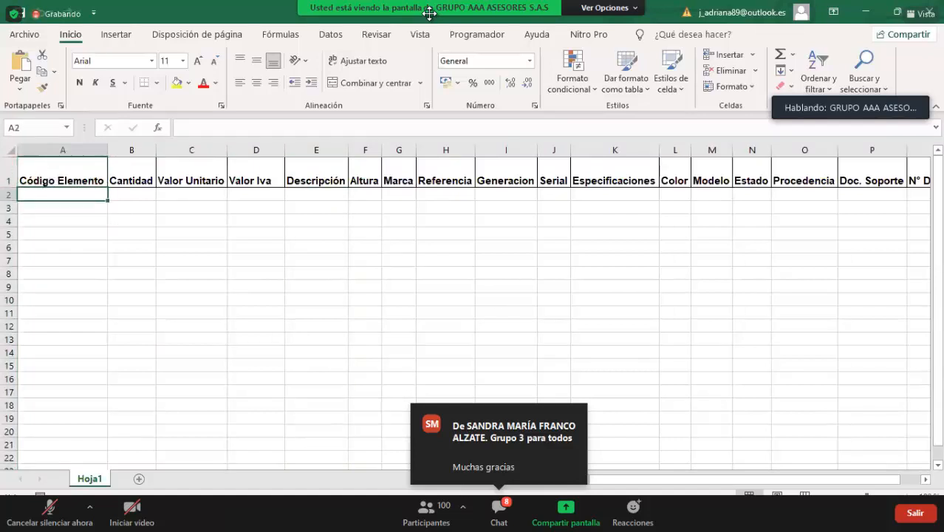
pyautogui.hotkey('alt', 'Tab')
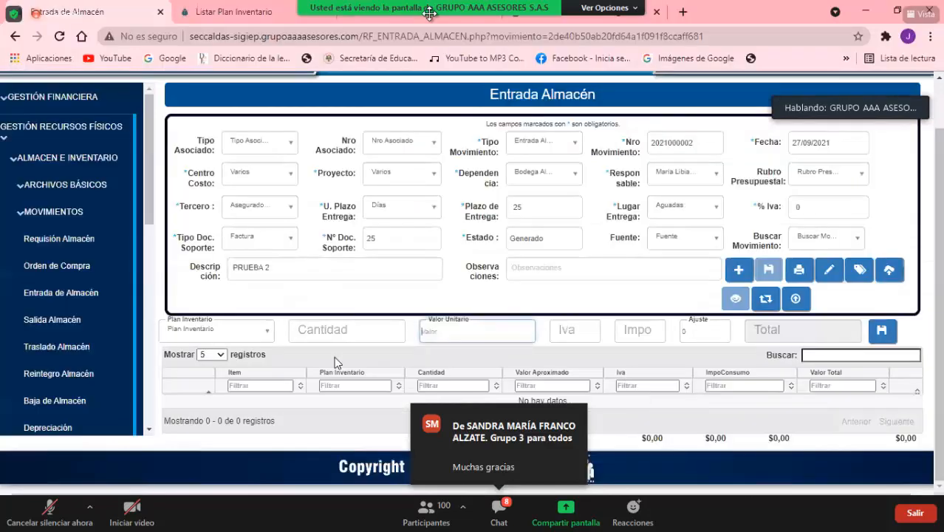
pyautogui.click(232, 333)
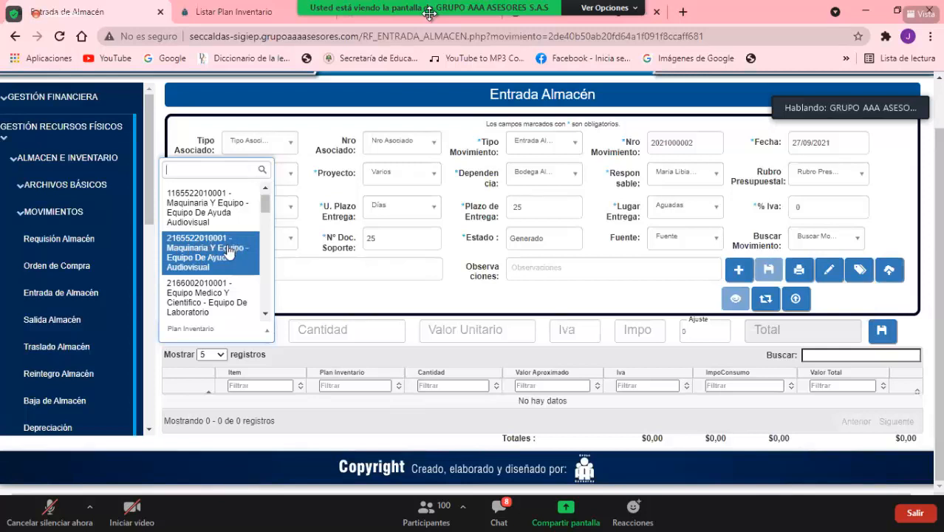
pyautogui.hotkey('alt', 'Tab')
pyautogui.write('21')
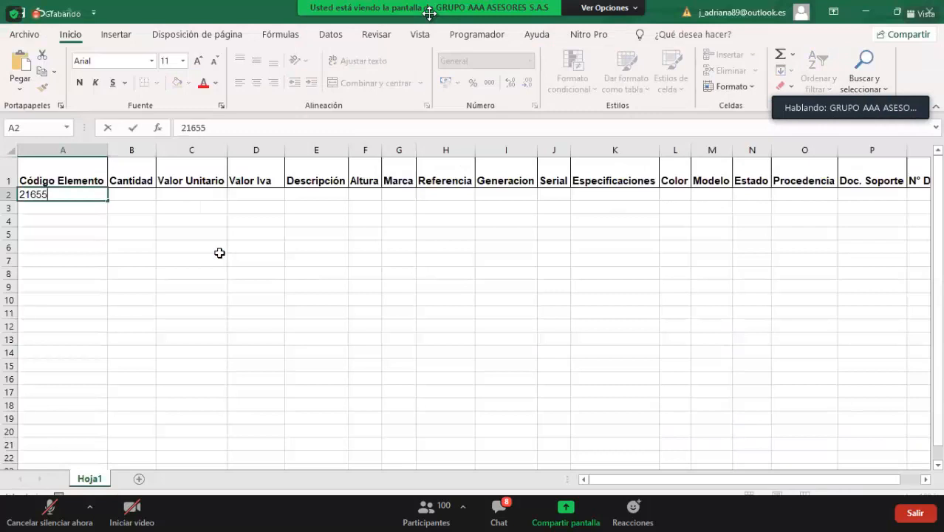
pyautogui.hotkey('alt', 'Tab')
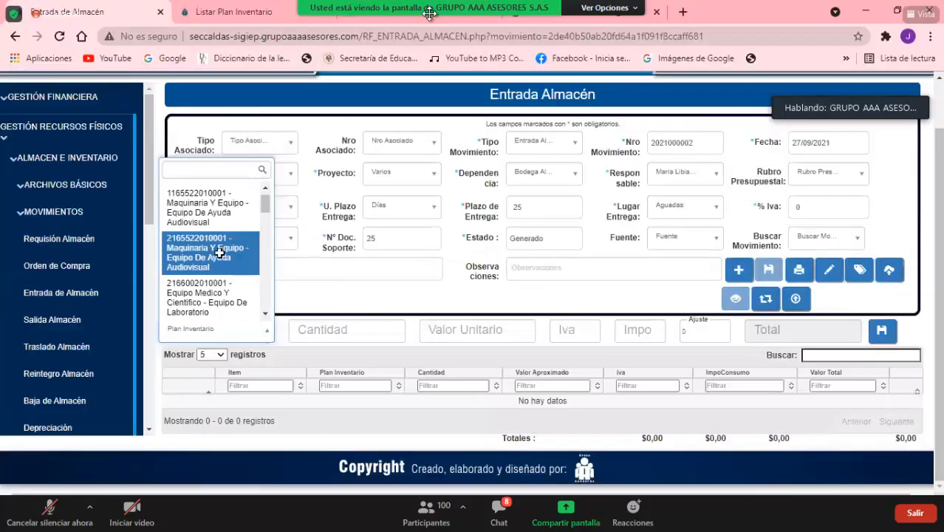
pyautogui.hotkey('alt', 'Tab')
pyautogui.write('220100')
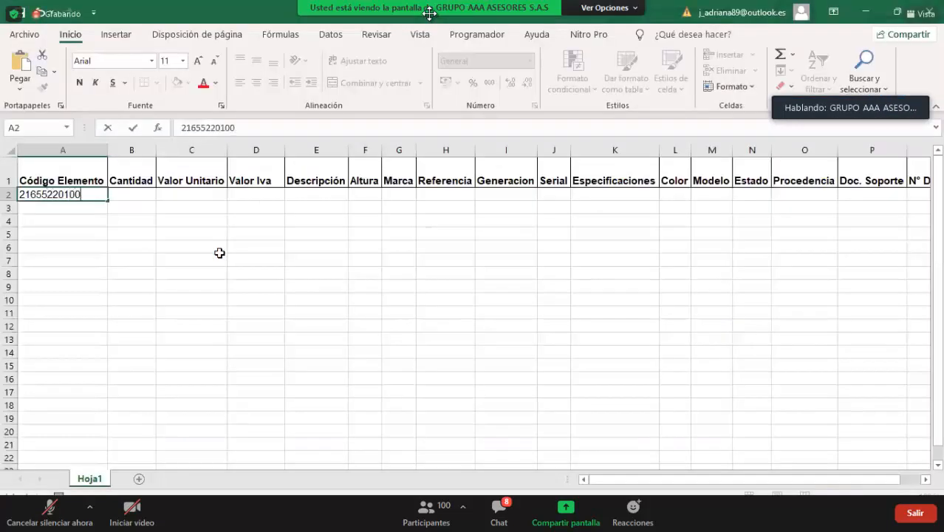
pyautogui.write('1')
pyautogui.hotkey('alt', 'Tab')
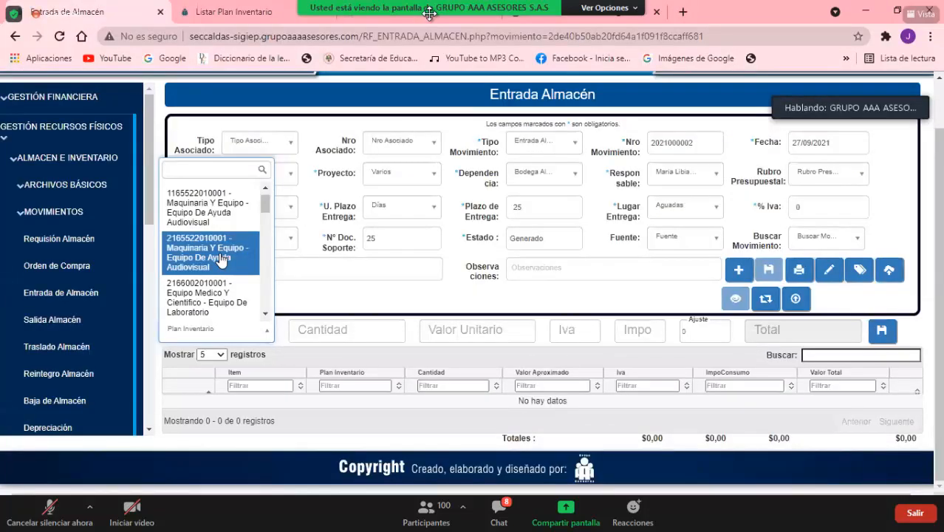
pyautogui.hotkey('alt', 'Tab')
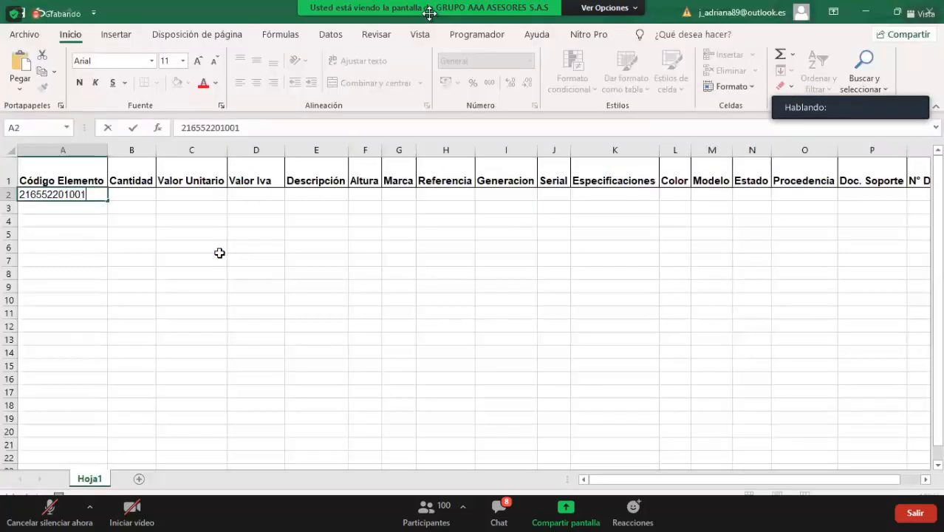
pyautogui.hotkey('ctrl', 'Return')
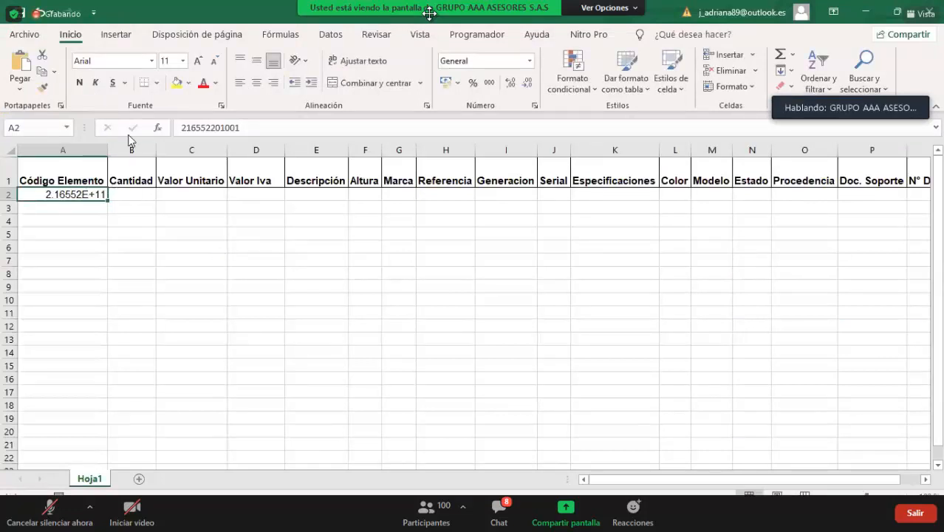
pyautogui.press('F2')
pyautogui.write('100')
pyautogui.press('Return')
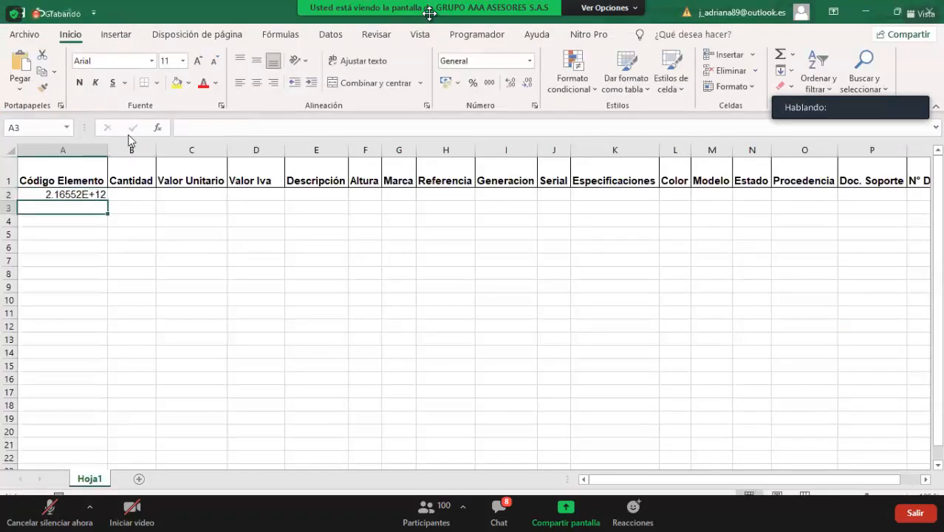
# - Set the Cantidad of the first item row to 3
pyautogui.press('Up')
pyautogui.press('Right')
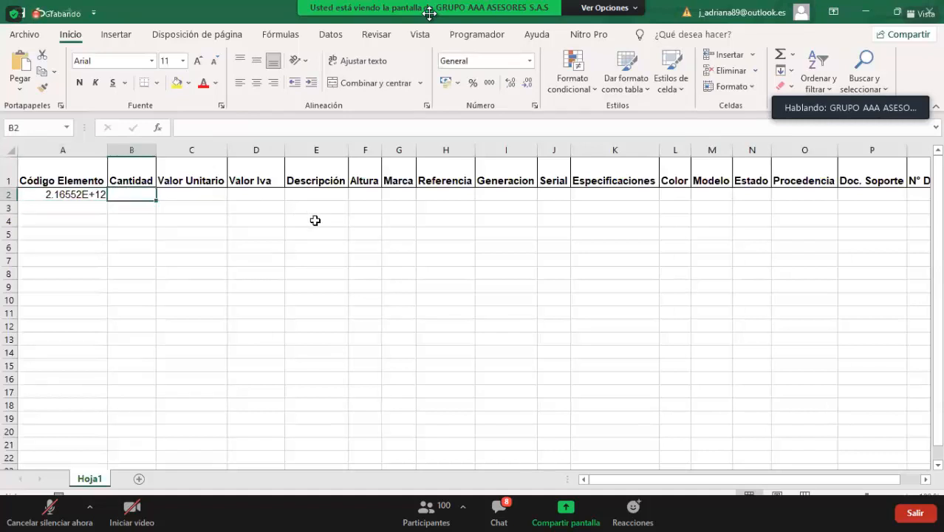
pyautogui.write('1')
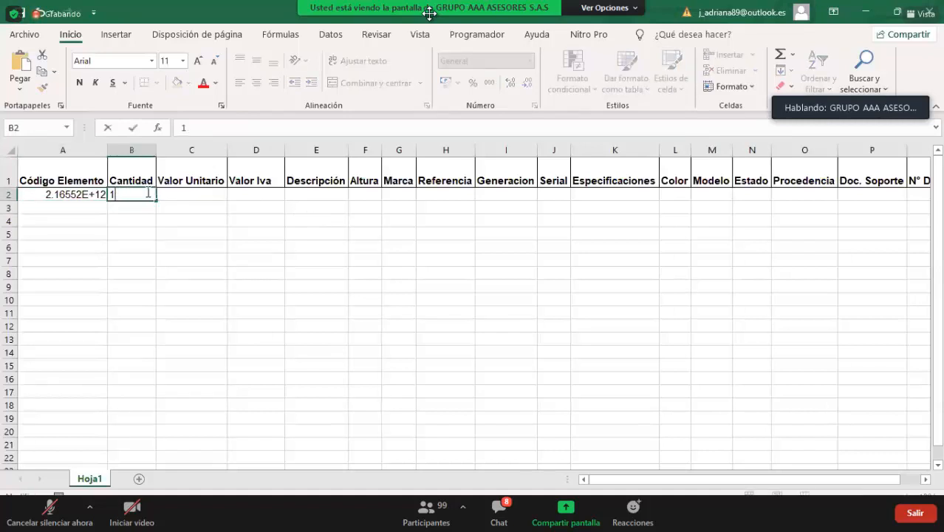
pyautogui.press('Escape')
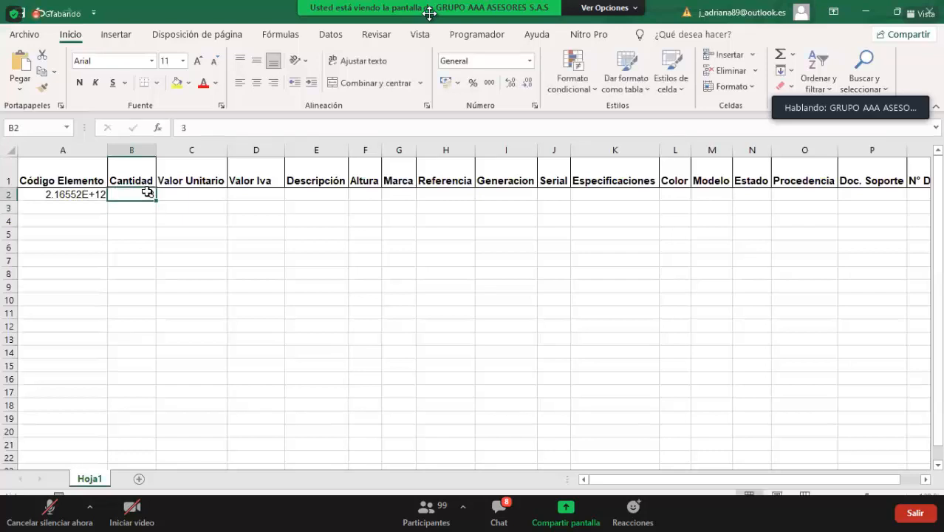
# - Examine the first item row's detail cells from Valor Unitario through Serial, and return to its Descripción cell
pyautogui.press('Right')
pyautogui.press('Right')
pyautogui.press('Right')
pyautogui.press('Right')
pyautogui.press('Right')
pyautogui.press('Right')
pyautogui.press('Right')
pyautogui.press('Right')
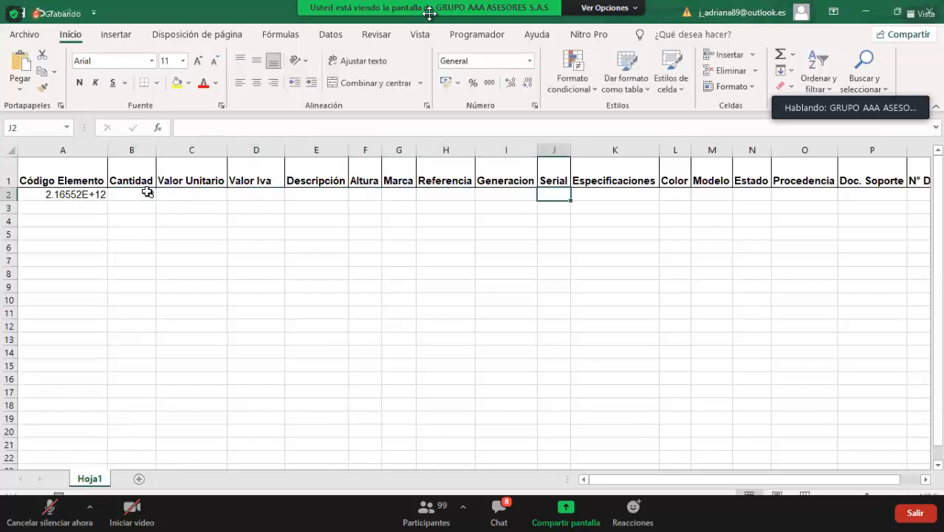
pyautogui.press('Left')
pyautogui.press('Left')
pyautogui.press('Left')
pyautogui.press('Left')
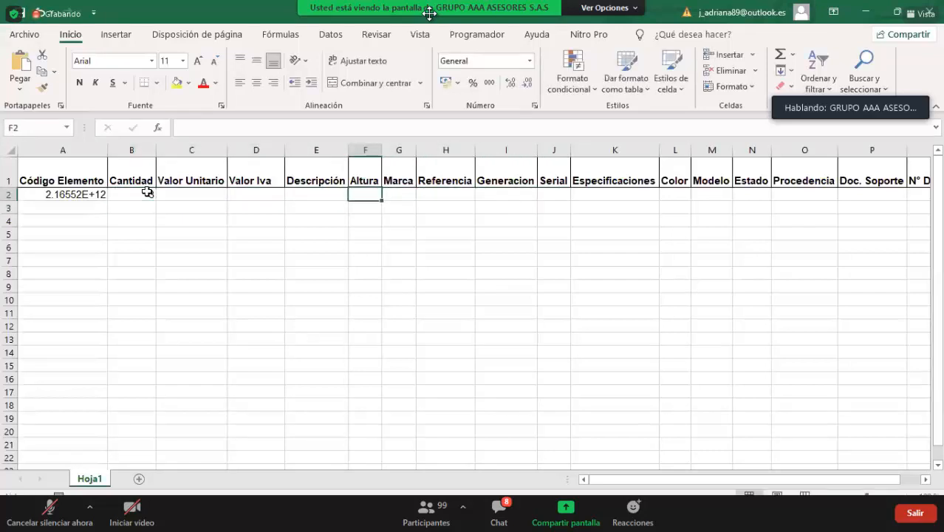
pyautogui.press('Left')
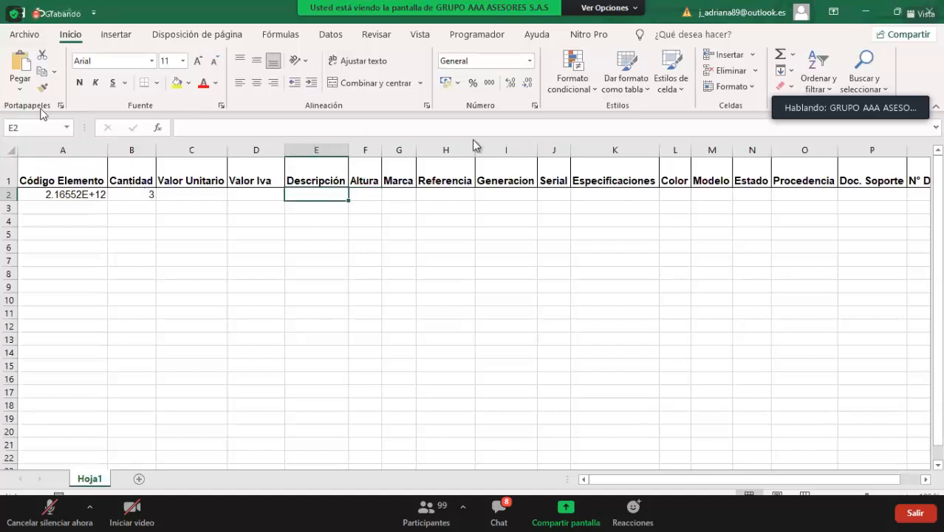
pyautogui.click(323, 193)
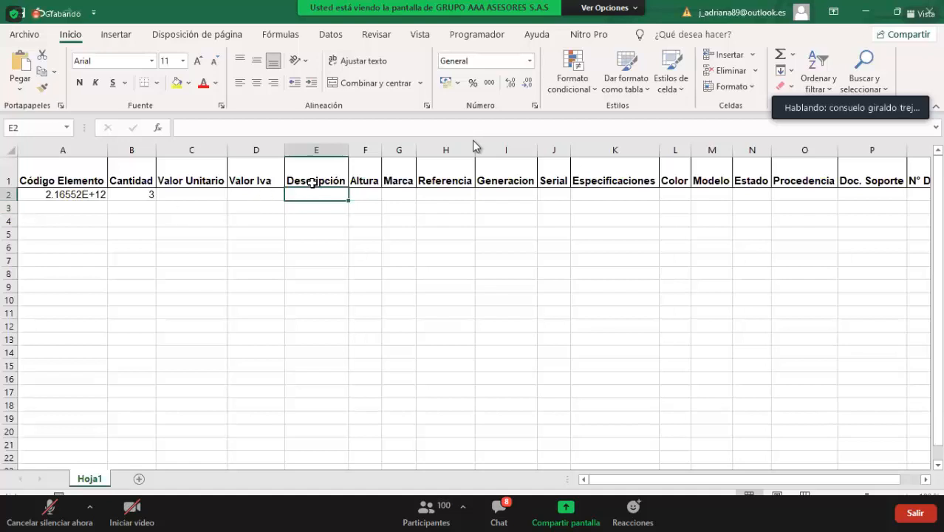
# - Check the first item's full Código Elemento, its Cantidad and the Valor Unitario cell against the Serial column
pyautogui.click(83, 191)
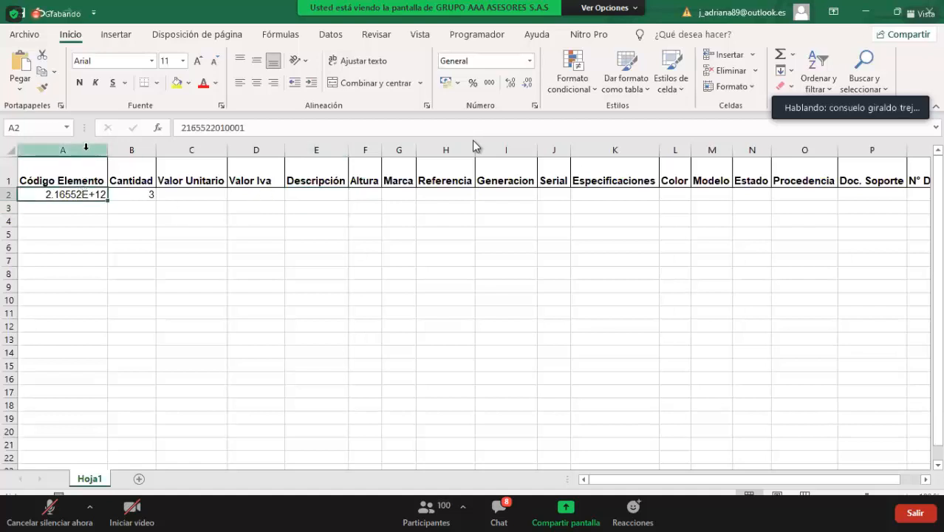
pyautogui.doubleClick(259, 134)
pyautogui.click(222, 210)
pyautogui.click(90, 197)
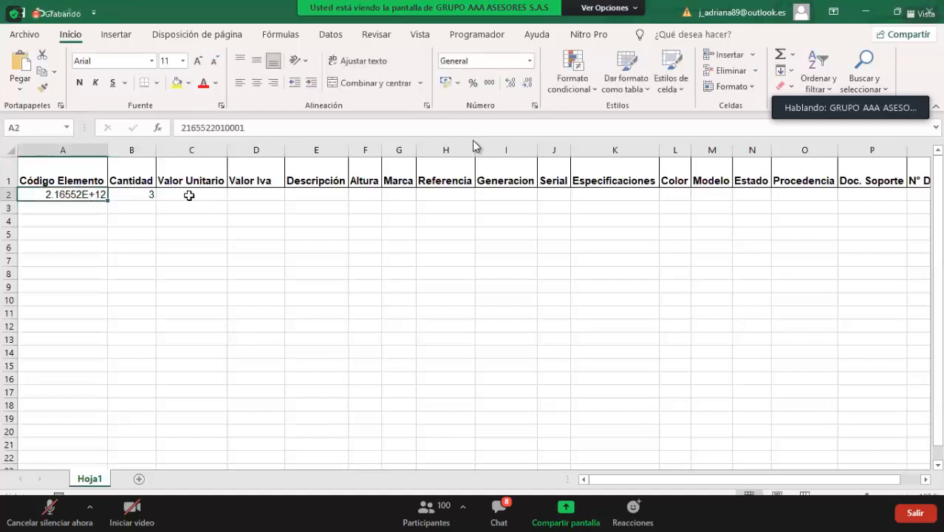
pyautogui.click(188, 193)
pyautogui.click(138, 196)
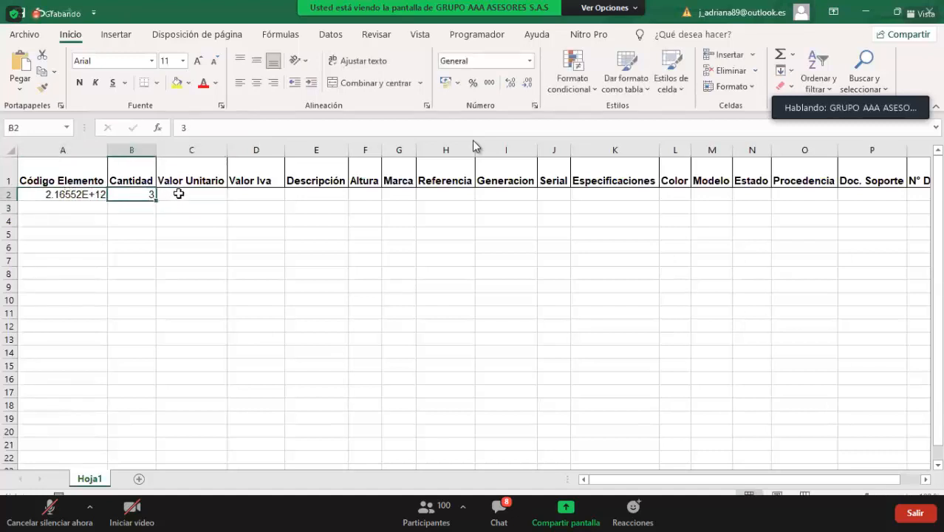
pyautogui.click(181, 194)
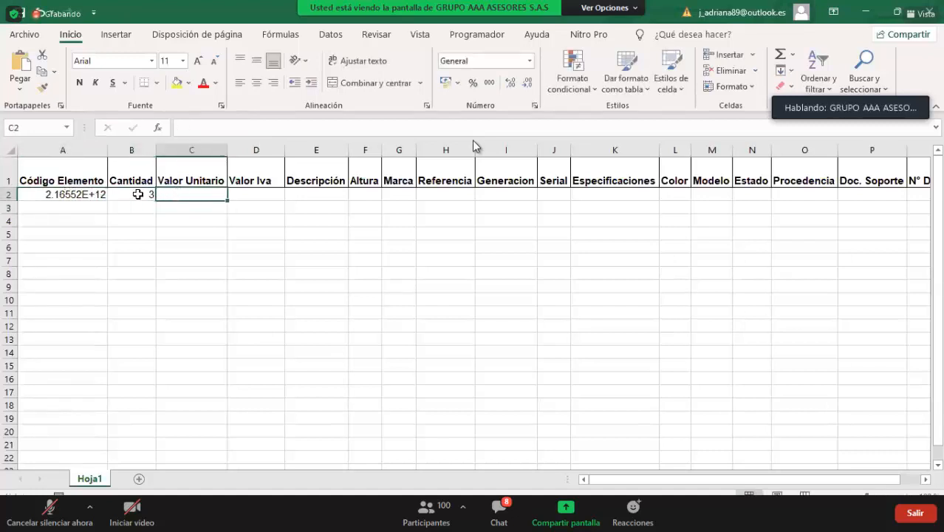
pyautogui.click(87, 195)
pyautogui.click(191, 194)
pyautogui.click(131, 197)
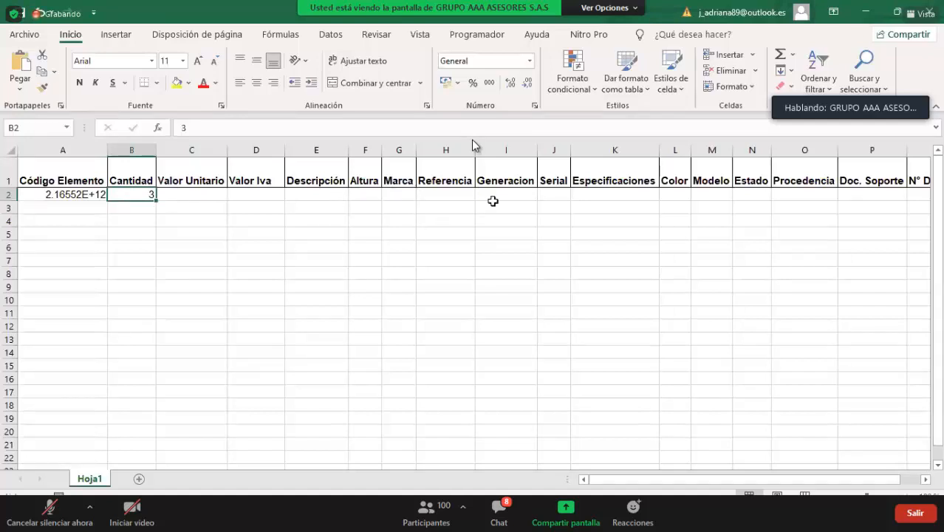
pyautogui.click(553, 207)
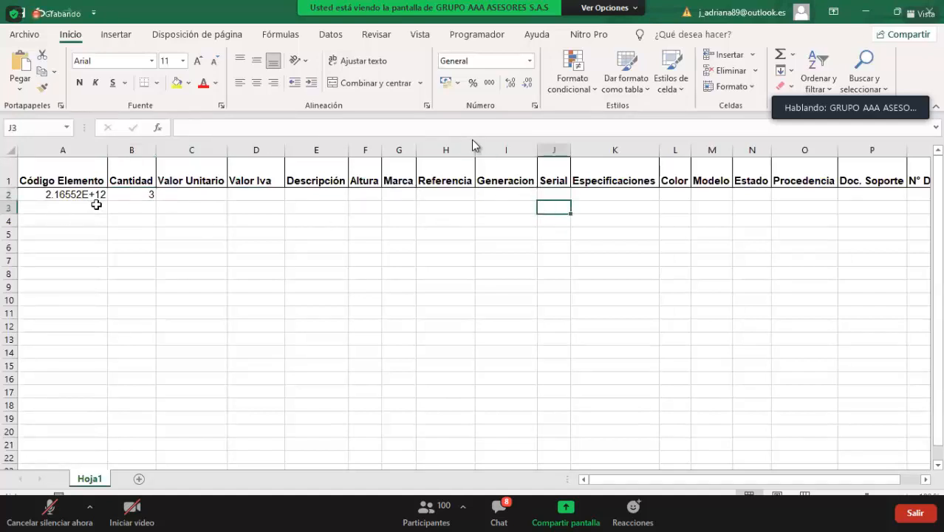
# - Set the first row's Cantidad to 1 and copy its Código Elemento and Cantidad down through row 4
pyautogui.click(145, 194)
pyautogui.write('1')
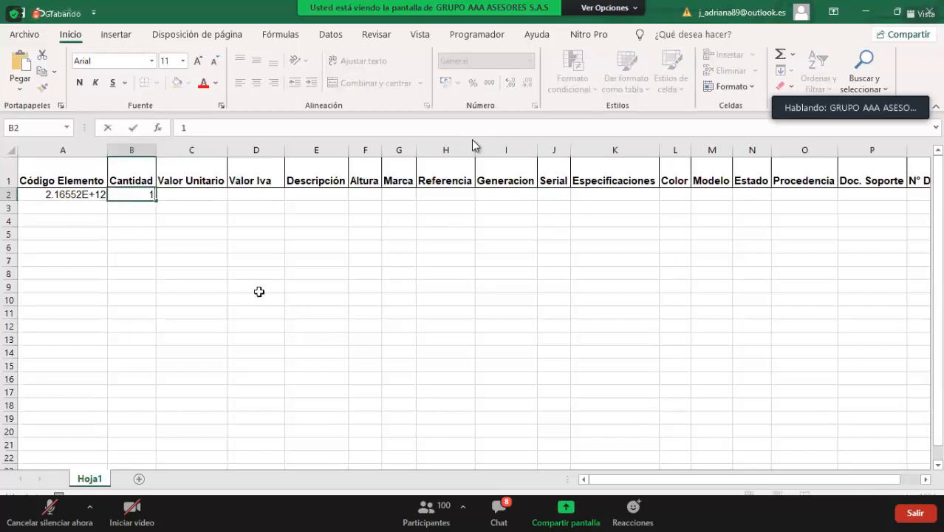
pyautogui.click(167, 257)
pyautogui.click(89, 191)
pyautogui.moveTo(108, 201); pyautogui.dragTo(109, 221)
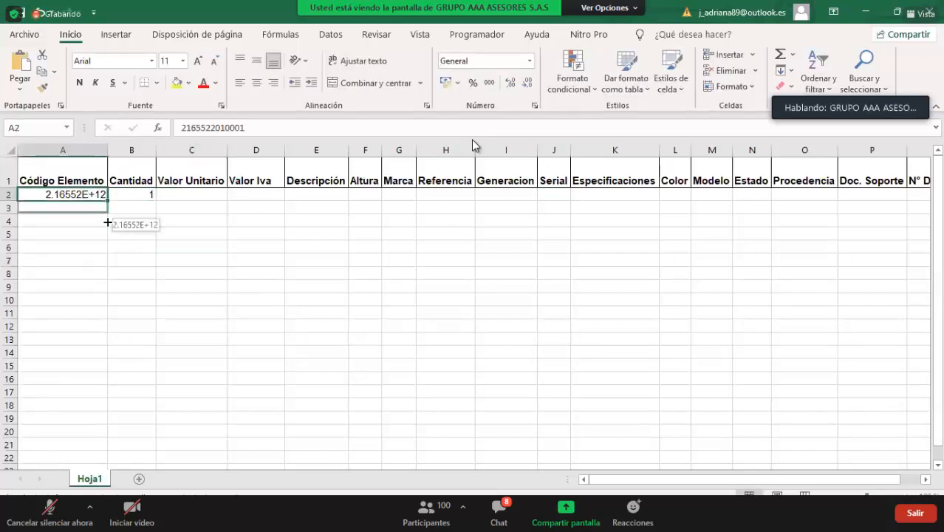
pyautogui.click(139, 194)
pyautogui.moveTo(155, 201); pyautogui.dragTo(158, 228)
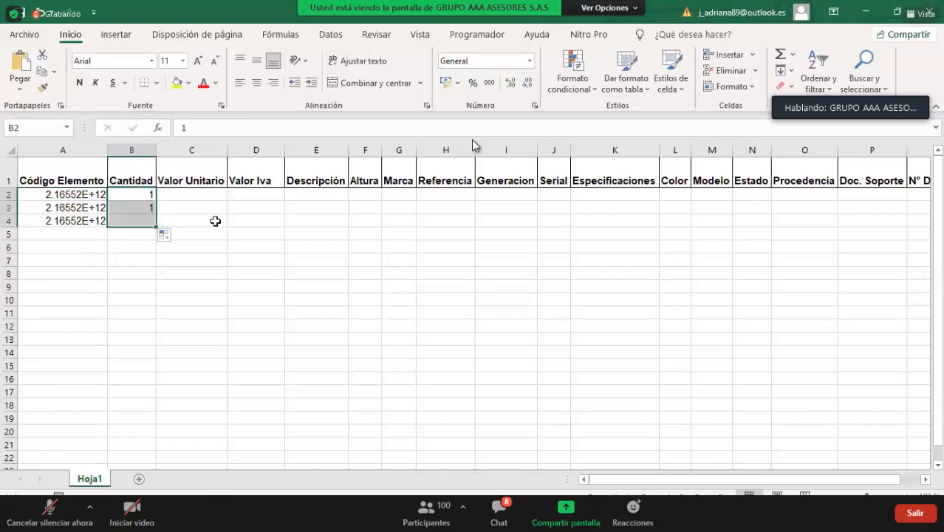
# - Set the Valor Unitario of the first item row to 2500000 and copy it down through row 4
pyautogui.click(215, 219)
pyautogui.click(216, 197)
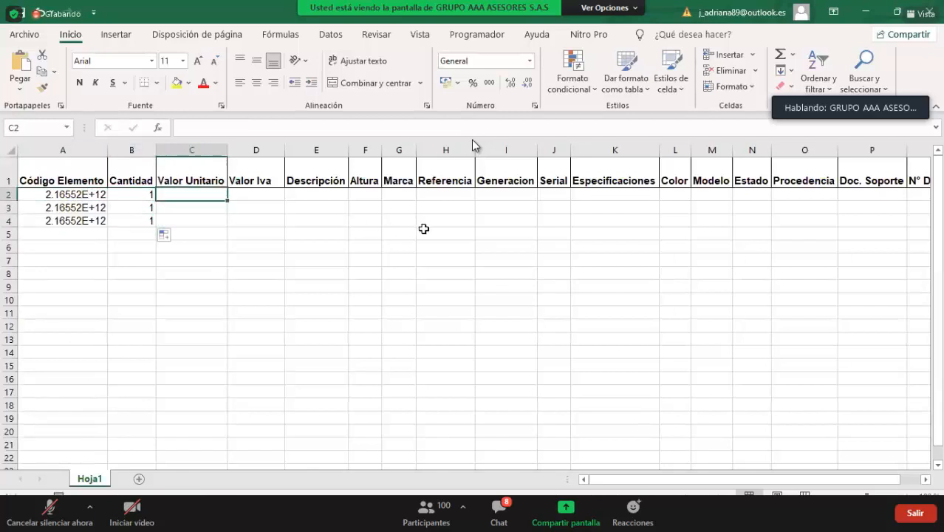
pyautogui.write('2500000')
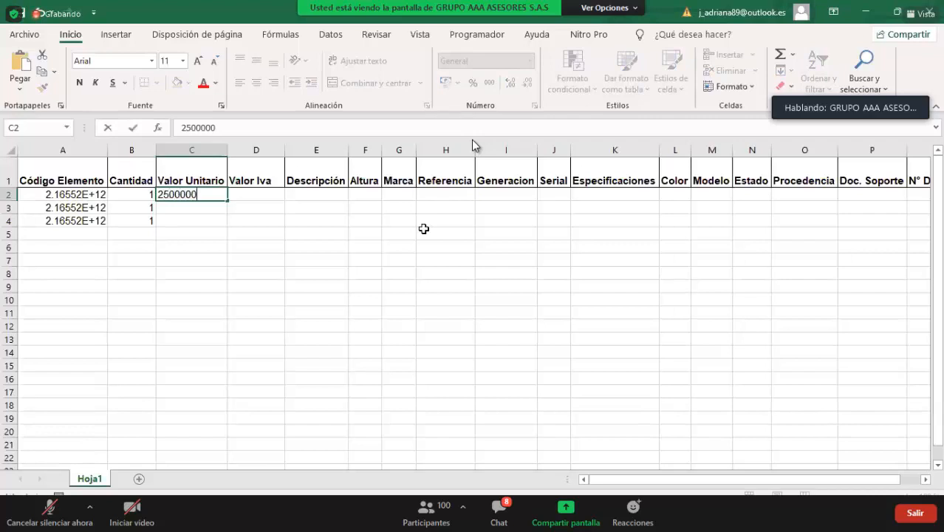
pyautogui.press('Tab')
pyautogui.press('Left')
pyautogui.hotkey('ctrl', 'c')
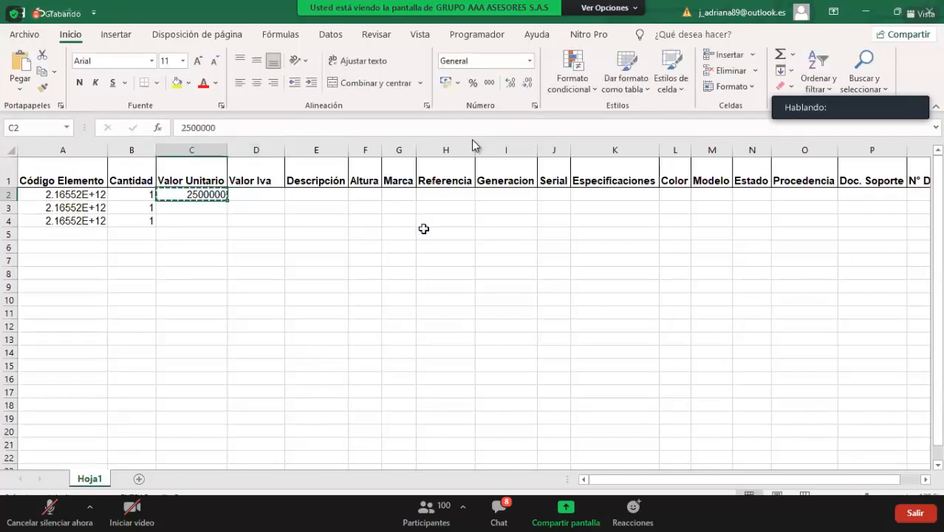
pyautogui.hotkey('shift', 'Down')
pyautogui.hotkey('shift', 'Down')
pyautogui.hotkey('ctrl', 'v')
pyautogui.press('Escape')
pyautogui.press('Up')
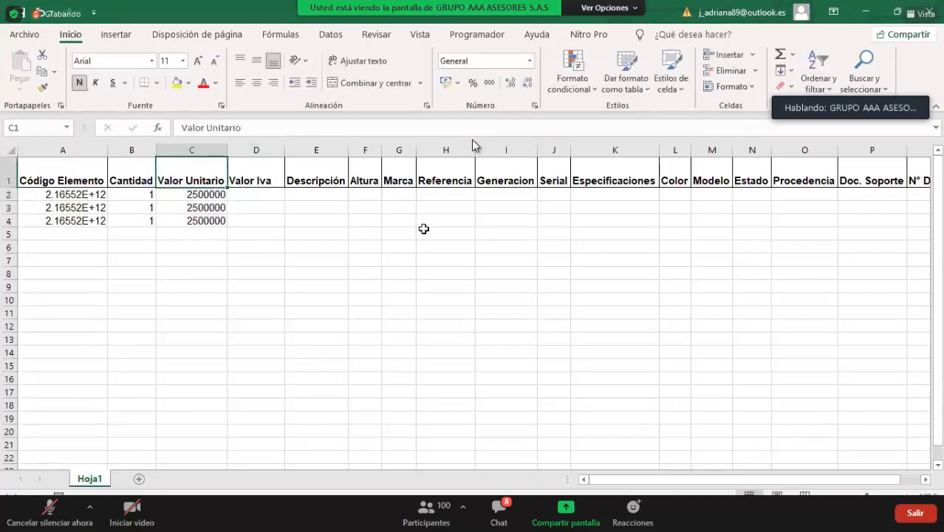
# - Enter TELEVISOR as the Descripción of the first item row and copy it down through row 4
pyautogui.press('Right')
pyautogui.press('Right')
pyautogui.press('Down')
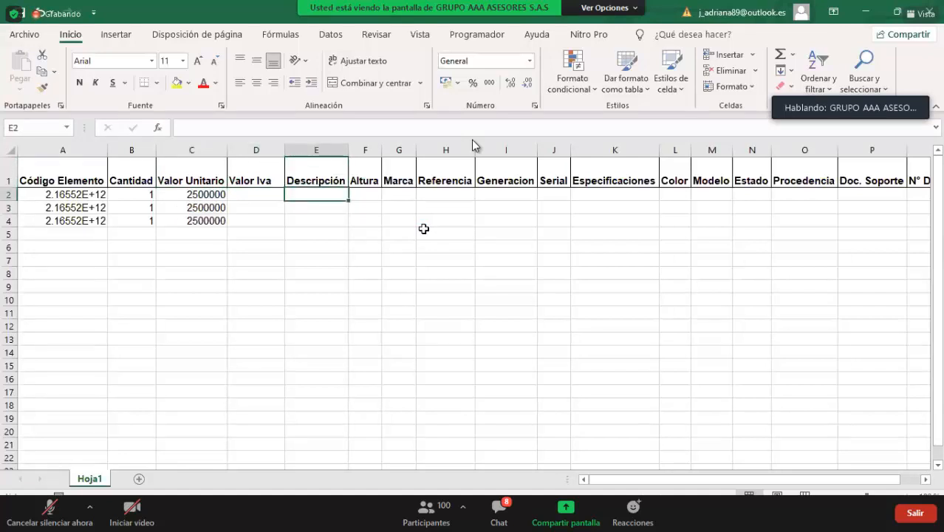
pyautogui.write('TELEVISOR')
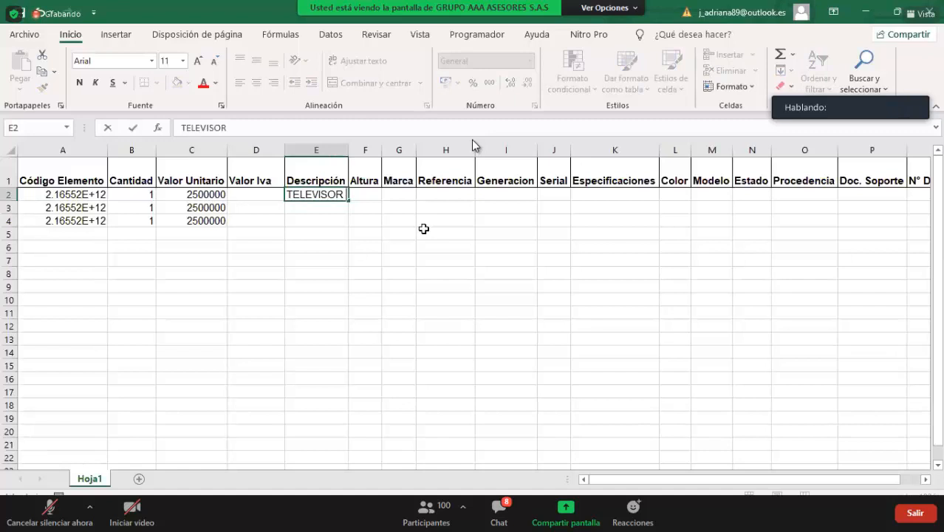
pyautogui.press('Right')
pyautogui.press('Left')
pyautogui.hotkey('ctrl', 'c')
pyautogui.press('Down')
pyautogui.hotkey('shift', 'Down')
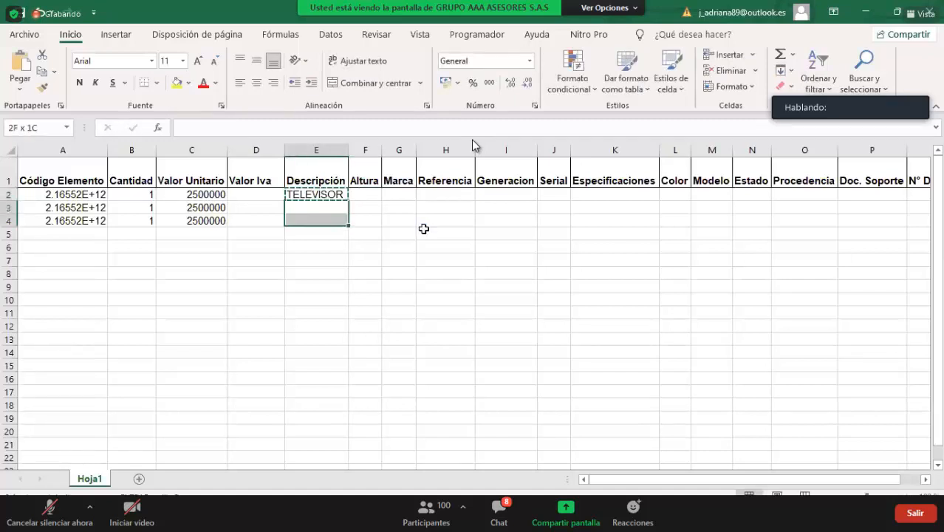
pyautogui.hotkey('ctrl', 'v')
pyautogui.press('Escape')
pyautogui.press('Up')
# - Enter LG as the Marca of the first item row and copy it to rows 3 and 4
pyautogui.press('Right')
pyautogui.press('Right')
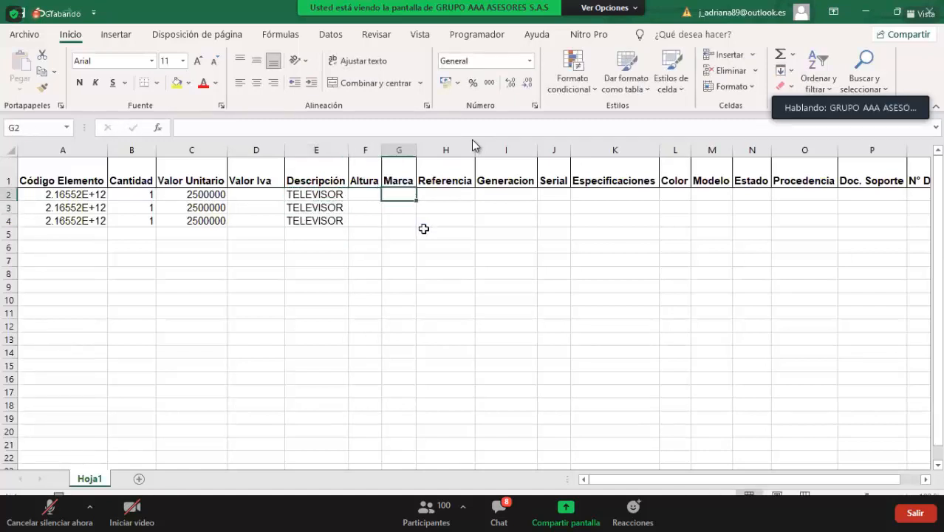
pyautogui.write('LG')
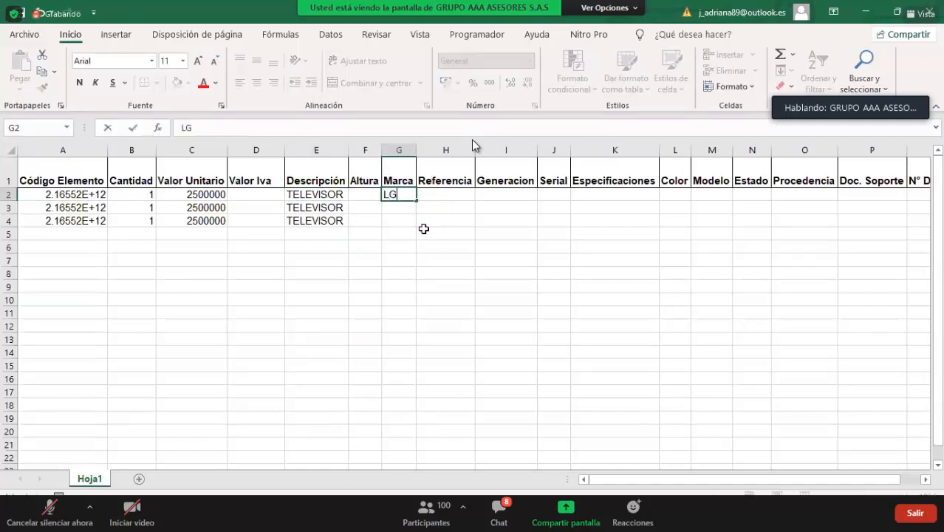
pyautogui.hotkey('ctrl', 'Return')
pyautogui.hotkey('ctrl', 'c')
pyautogui.hotkey('shift', 'Down')
pyautogui.hotkey('shift', 'Down')
pyautogui.hotkey('ctrl', 'v')
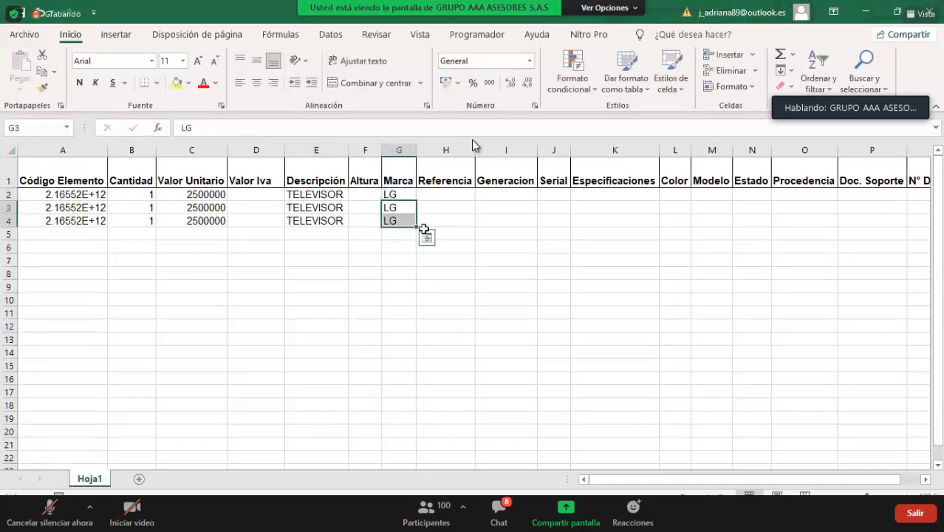
pyautogui.press('Escape')
# - Enter R2 as the Referencia of the first item row and copy it to rows 3 and 4
pyautogui.press('Right')
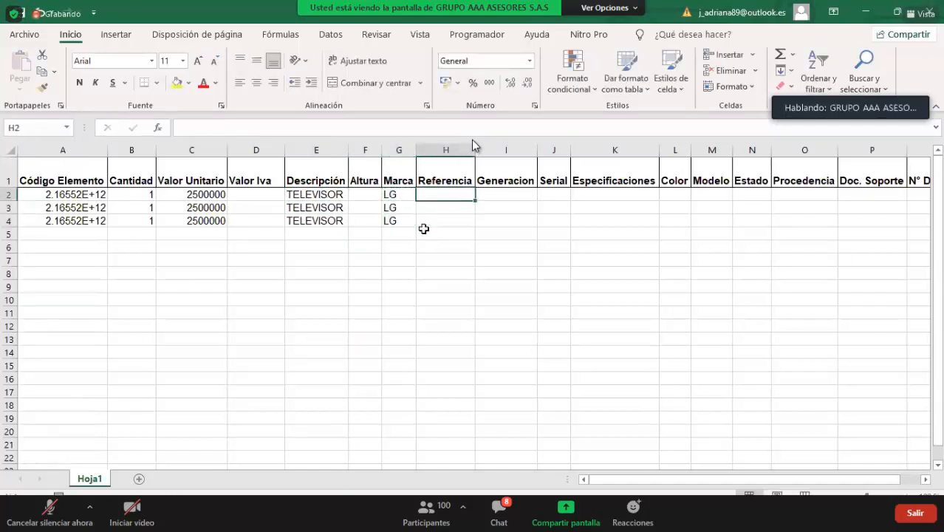
pyautogui.write('R2')
pyautogui.hotkey('ctrl', 'Return')
pyautogui.hotkey('ctrl', 'c')
pyautogui.press('Down')
pyautogui.hotkey('shift', 'Down')
pyautogui.hotkey('ctrl', 'v')
pyautogui.press('Escape')
pyautogui.press('Up')
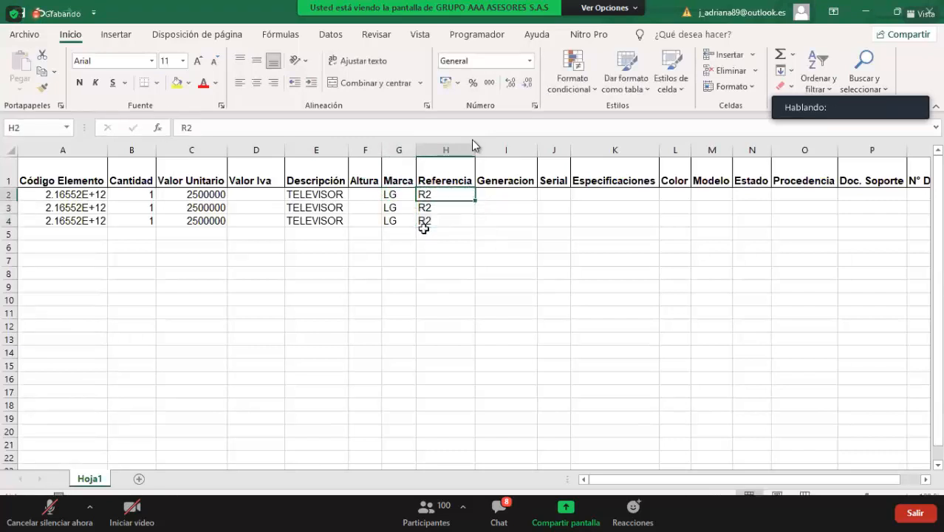
# - Enter a different Serial for each television in rows 2 to 4: 25877456, 25874124 and 2587122
pyautogui.press('Right')
pyautogui.press('Right')
pyautogui.write('2')
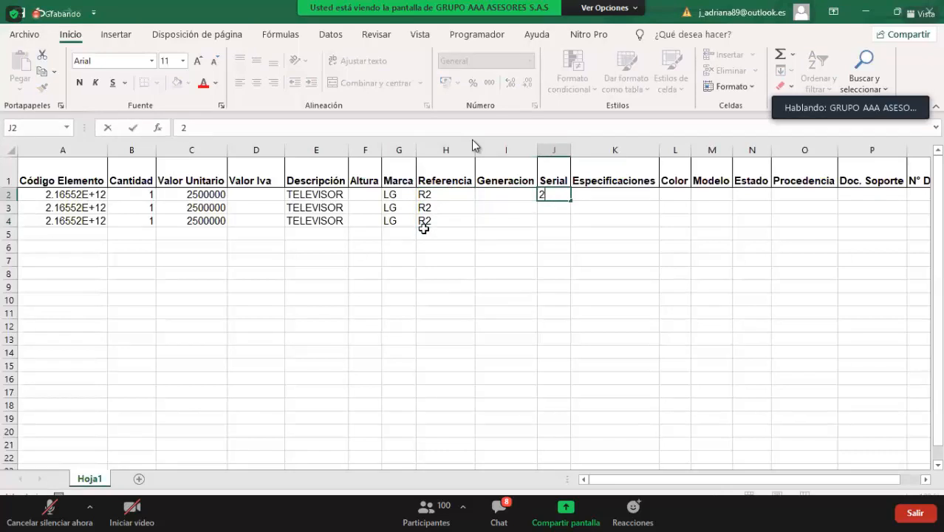
pyautogui.write('5877456')
pyautogui.hotkey('ctrl', 'Return')
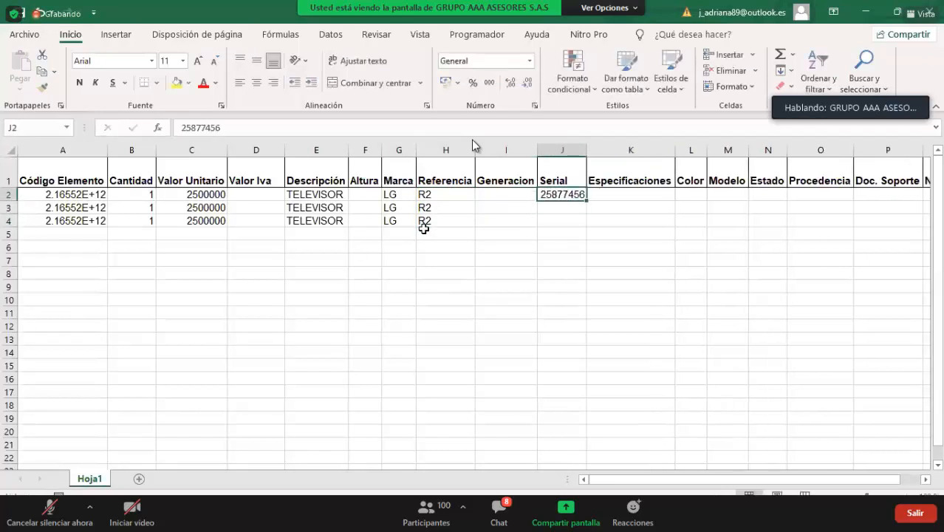
pyautogui.press('Down')
pyautogui.write('25874124')
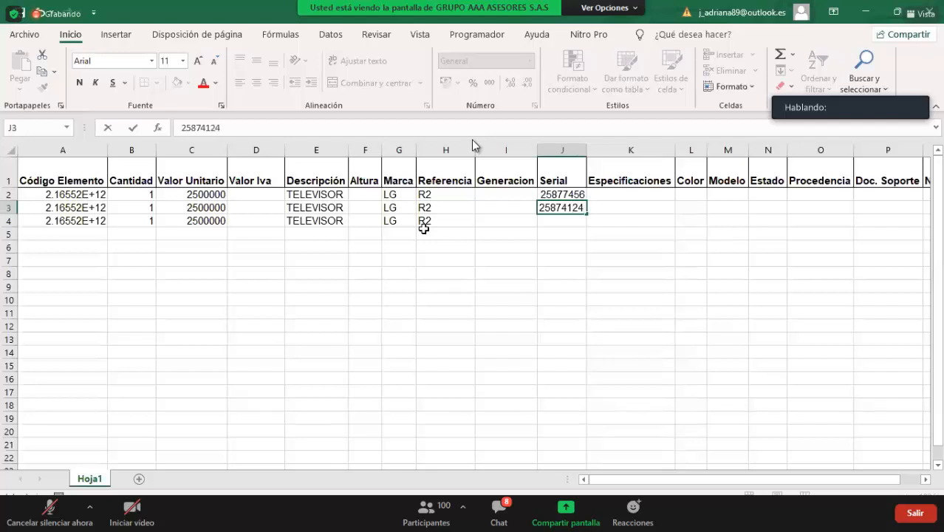
pyautogui.press('Tab')
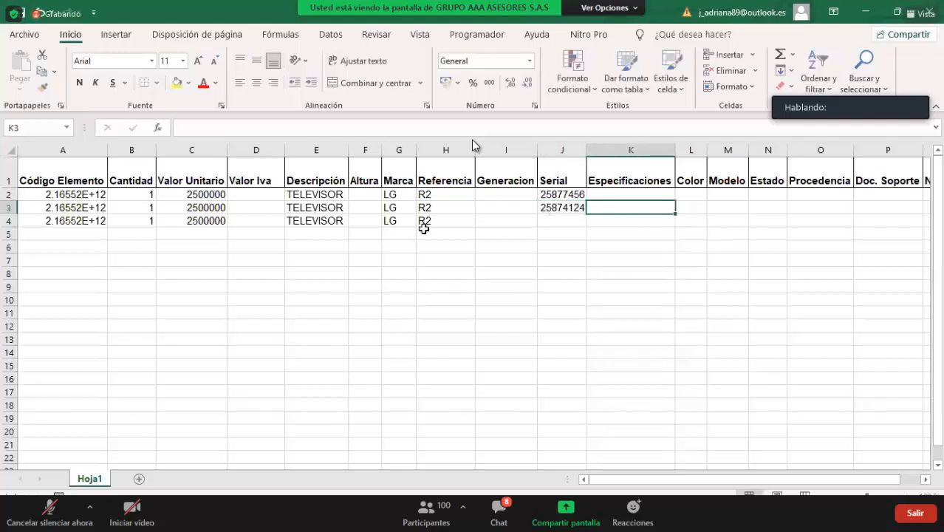
pyautogui.press('Return')
pyautogui.write('2587122')
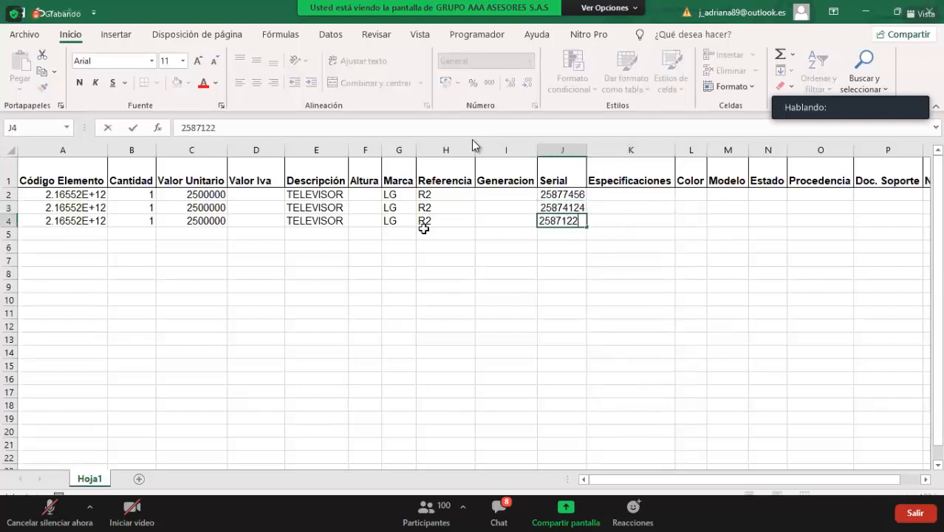
pyautogui.hotkey('ctrl', 'Return')
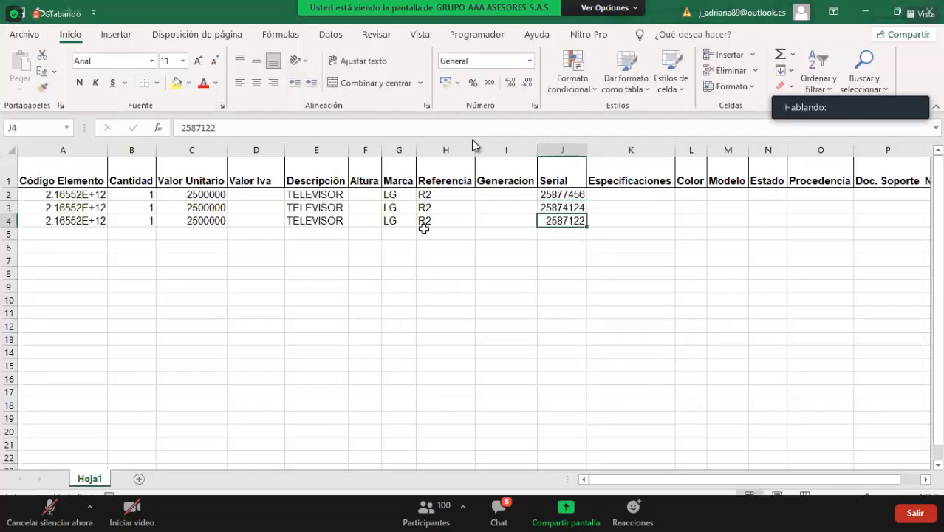
# - Examine the television rows' cells from Especificaciones through Procedencia and compare them with the Descripción column
pyautogui.click(635, 194)
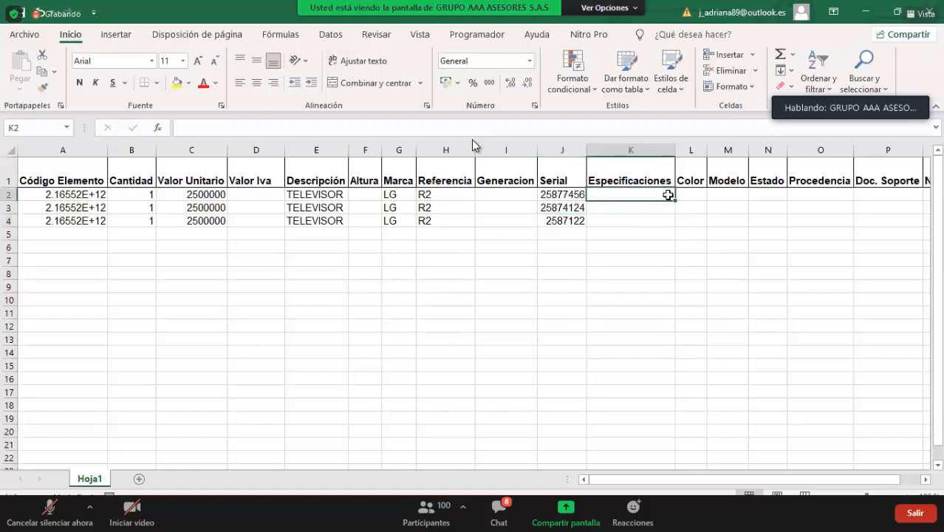
pyautogui.moveTo(654, 194); pyautogui.dragTo(847, 223)
pyautogui.click(835, 211)
pyautogui.click(638, 249)
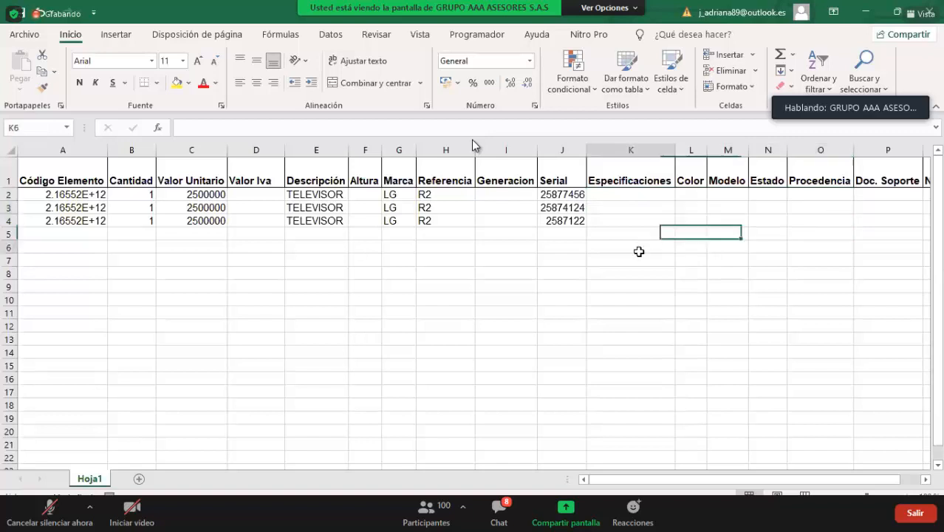
pyautogui.click(144, 234)
pyautogui.click(99, 236)
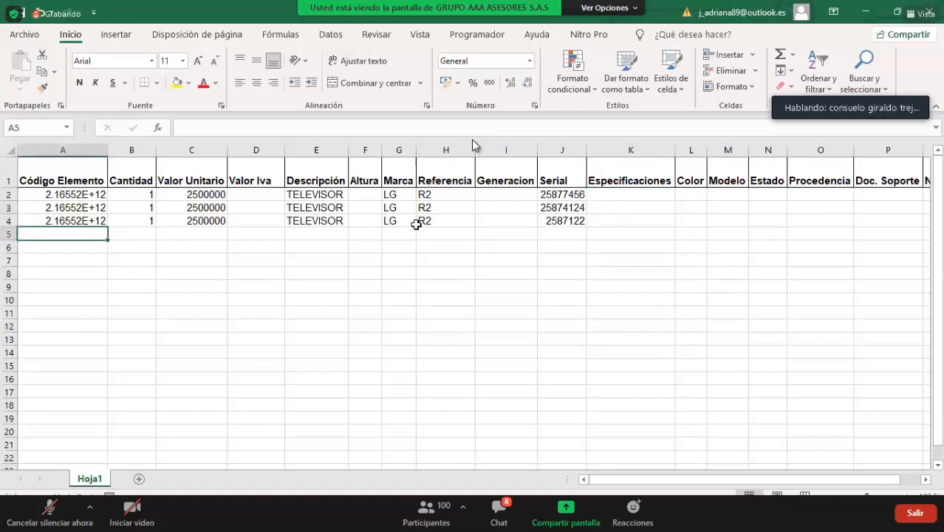
pyautogui.click(324, 151)
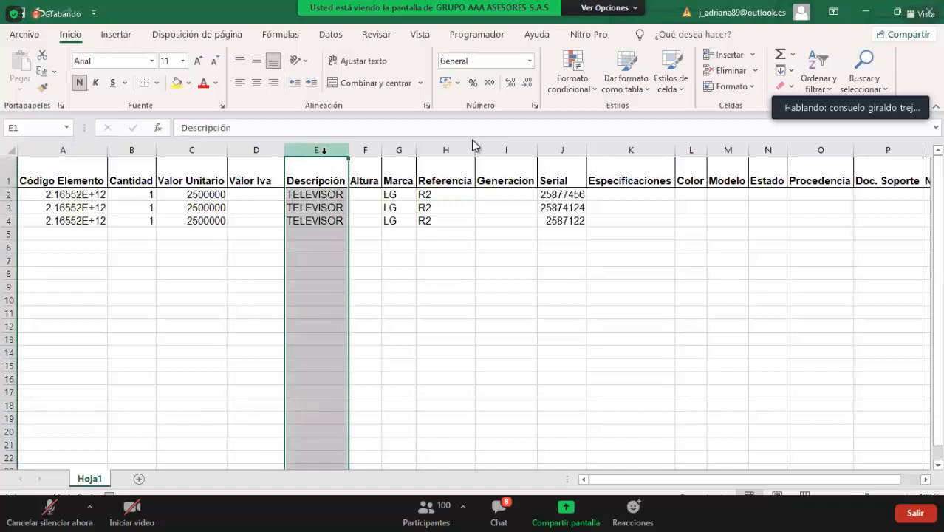
pyautogui.click(651, 207)
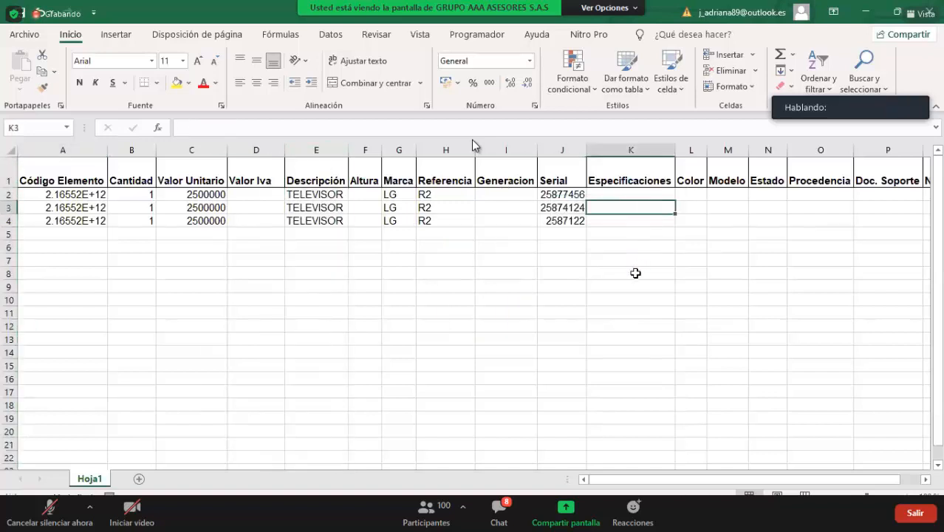
# - Enter NA as the Especificaciones of the first item row and copy it to rows 3 and 4
pyautogui.click(618, 194)
pyautogui.write('NA')
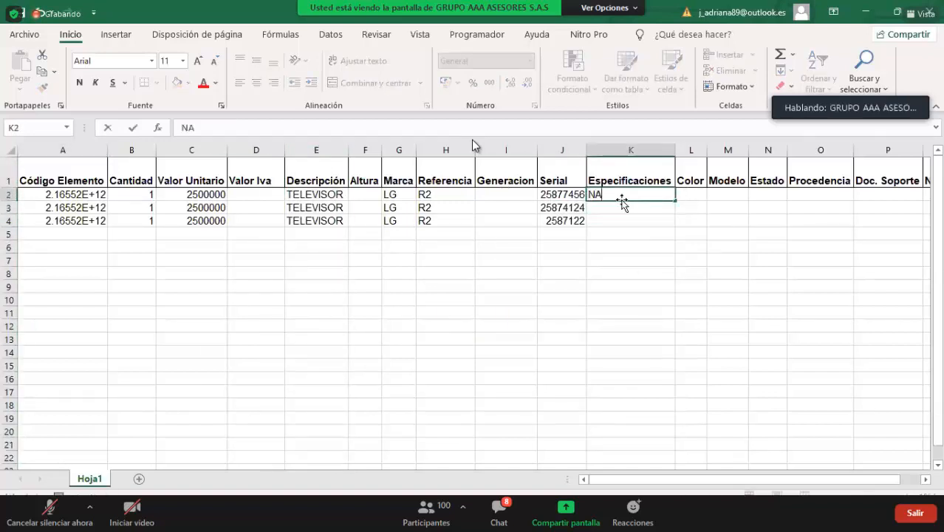
pyautogui.click(622, 220)
pyautogui.click(622, 196)
pyautogui.hotkey('ctrl', 'c')
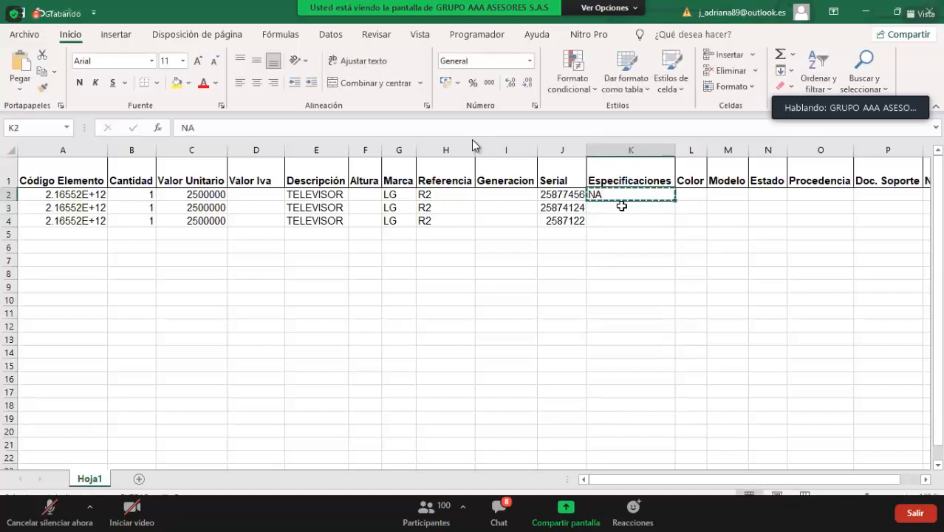
pyautogui.moveTo(622, 208); pyautogui.dragTo(622, 226)
pyautogui.hotkey('ctrl', 'v')
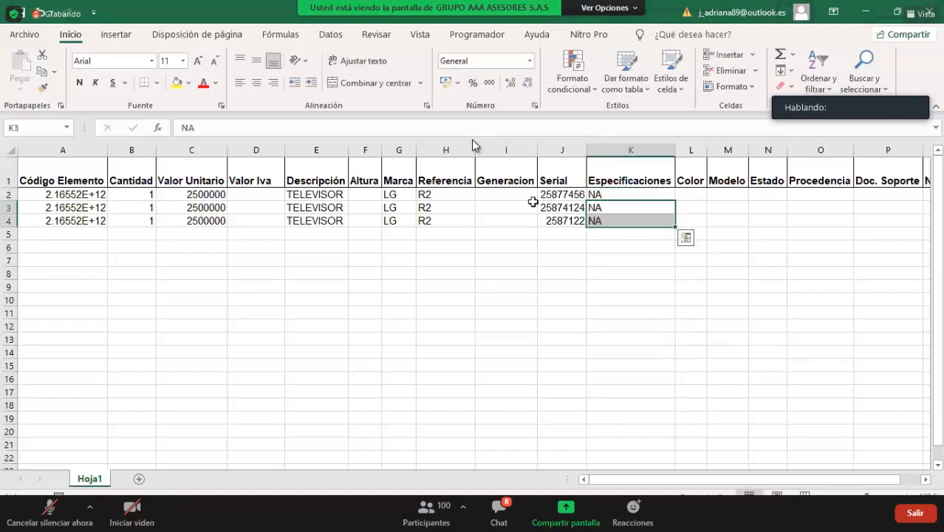
pyautogui.press('Escape')
pyautogui.click(300, 168)
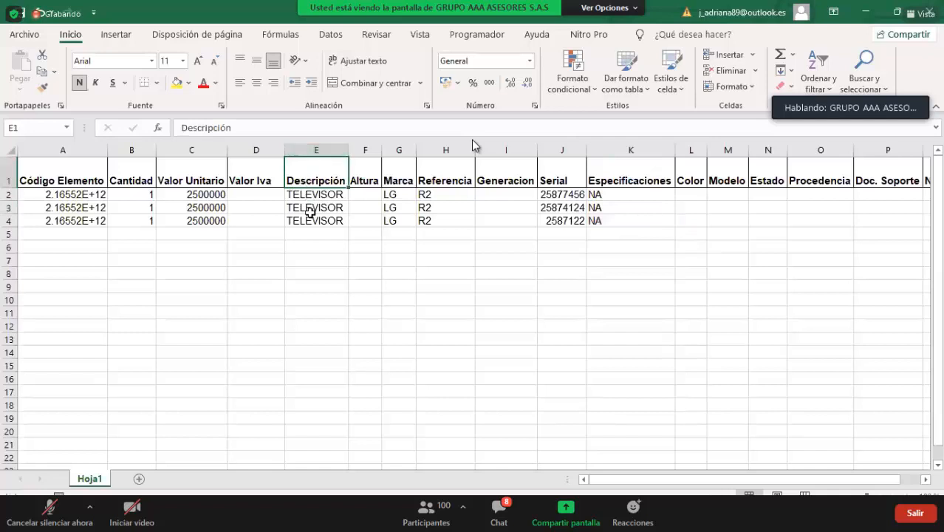
pyautogui.click(314, 261)
pyautogui.click(325, 150)
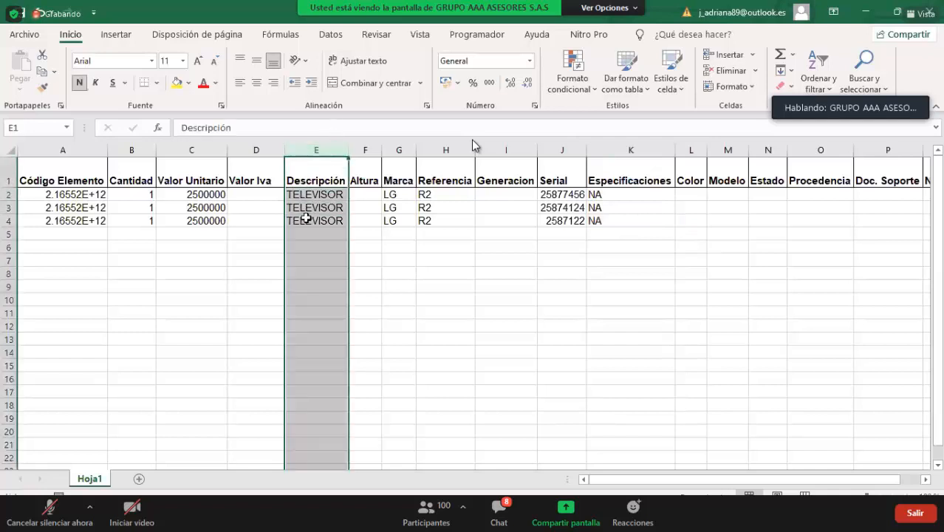
pyautogui.click(306, 218)
pyautogui.moveTo(307, 219); pyautogui.dragTo(314, 195)
pyautogui.click(312, 273)
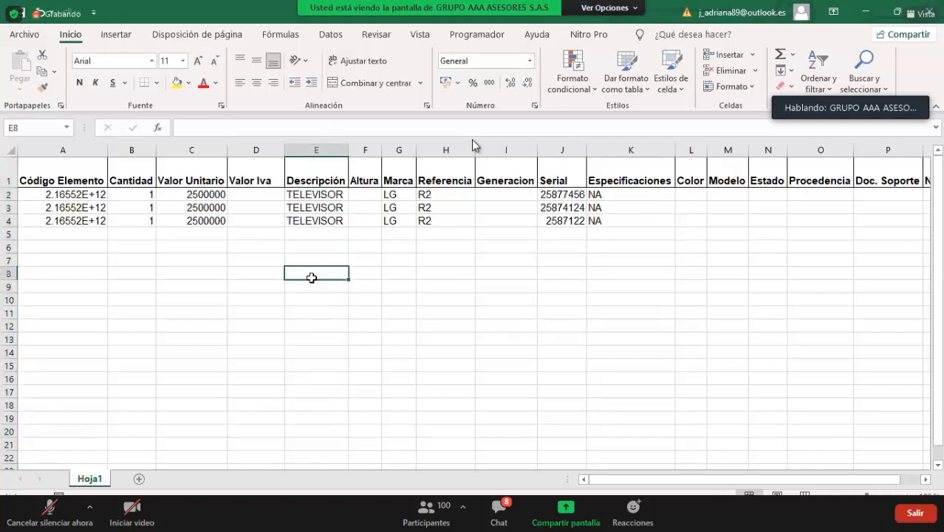
pyautogui.click(86, 220)
pyautogui.click(77, 235)
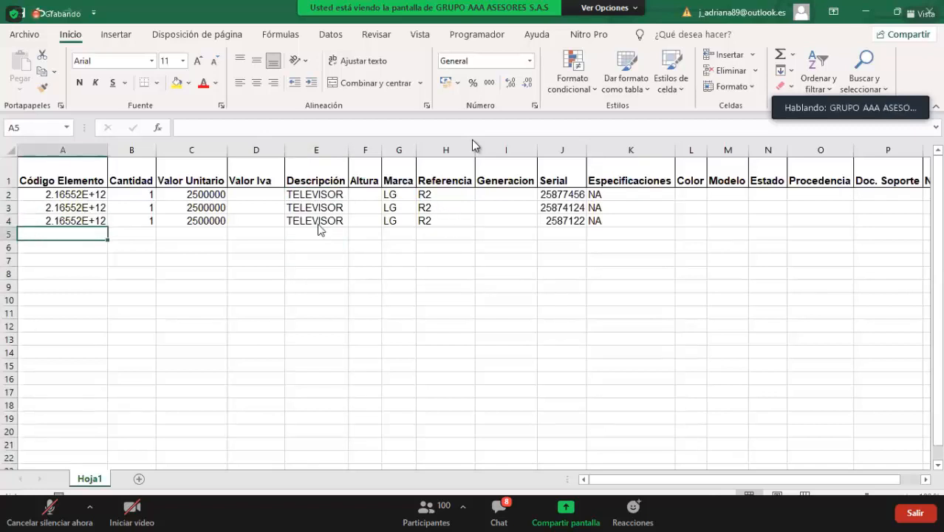
pyautogui.hotkey('alt', 'Tab')
pyautogui.scroll(-3, 265, 319)
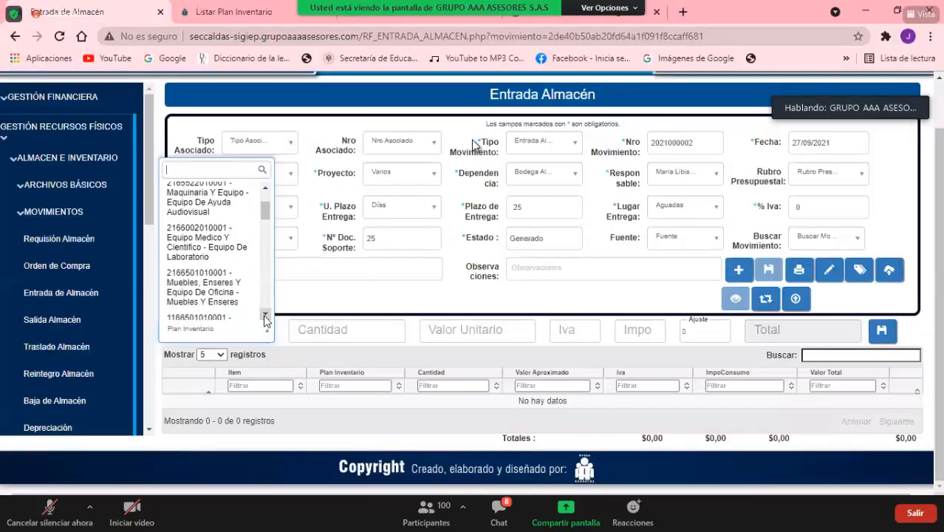
pyautogui.scroll(-5, 265, 319)
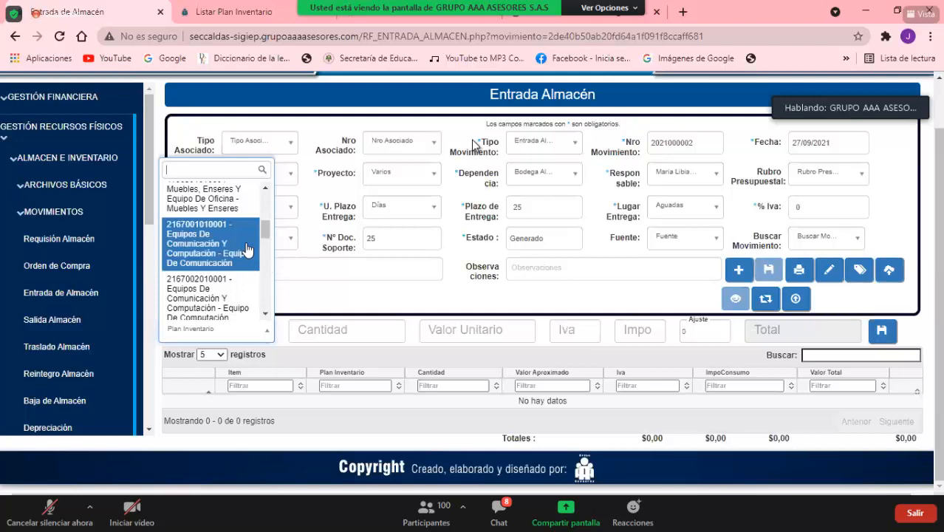
pyautogui.hotkey('alt', 'Tab')
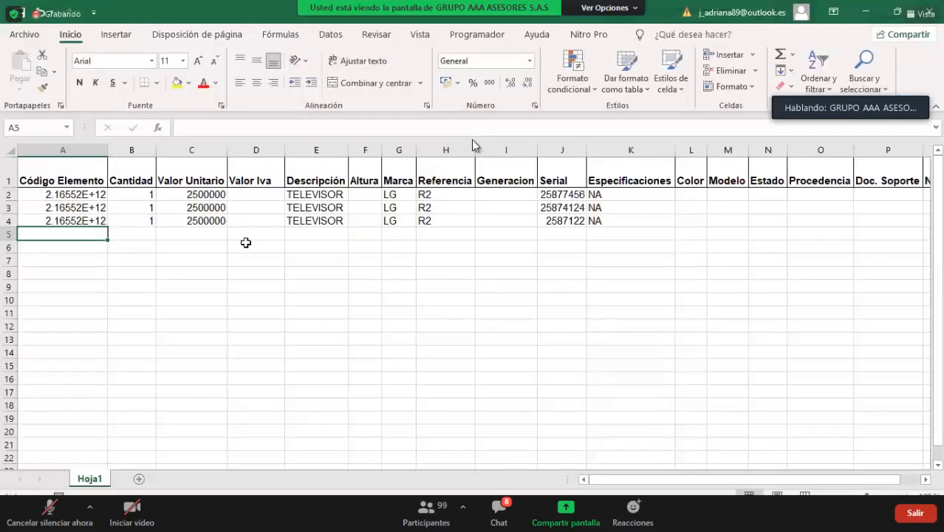
pyautogui.write('216700101')
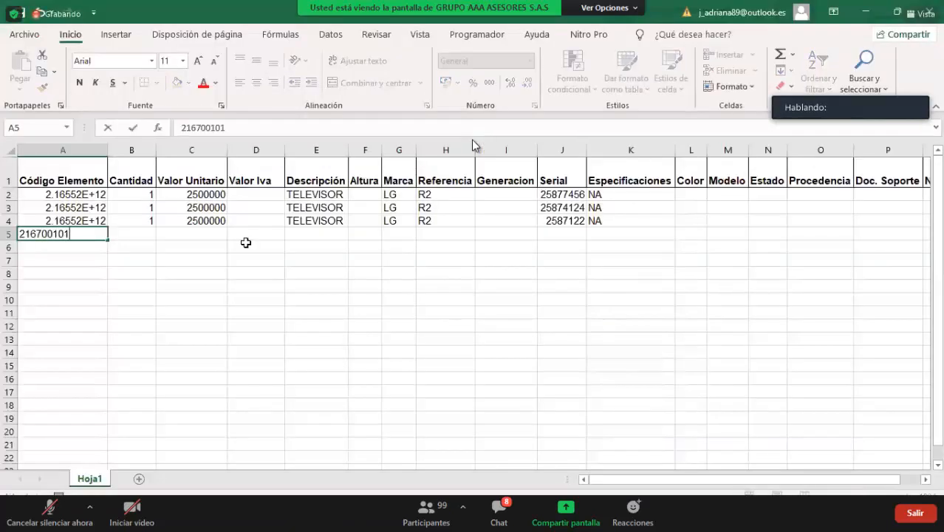
pyautogui.hotkey('alt', 'Tab')
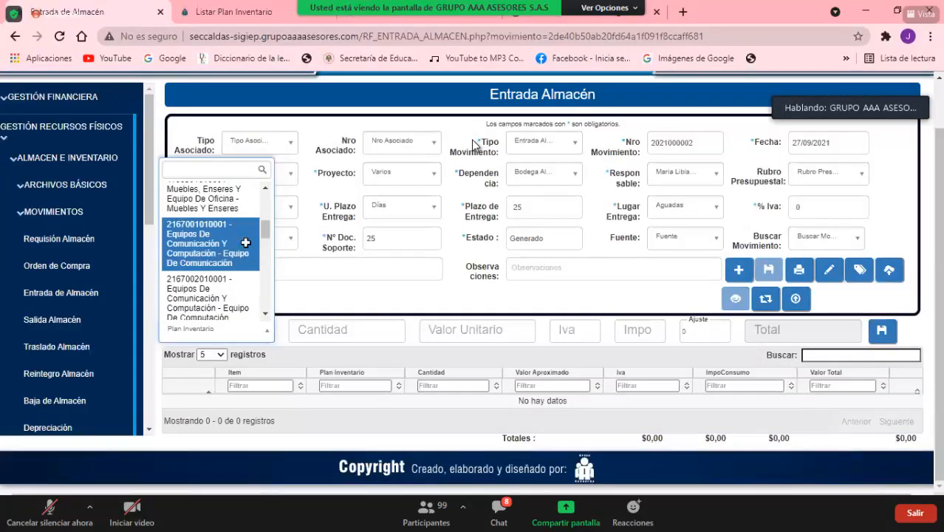
pyautogui.hotkey('alt', 'Tab')
pyautogui.write('0001')
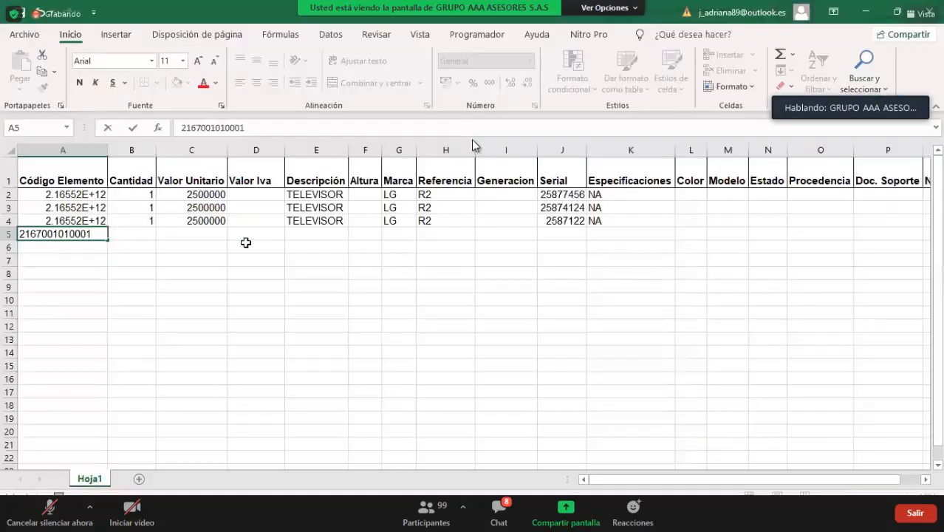
# - Enter a Cantidad of 1 and a Valor Unitario of 2000000 for the row 5 item
pyautogui.press('Tab')
pyautogui.write('1')
pyautogui.press('Tab')
pyautogui.write('2')
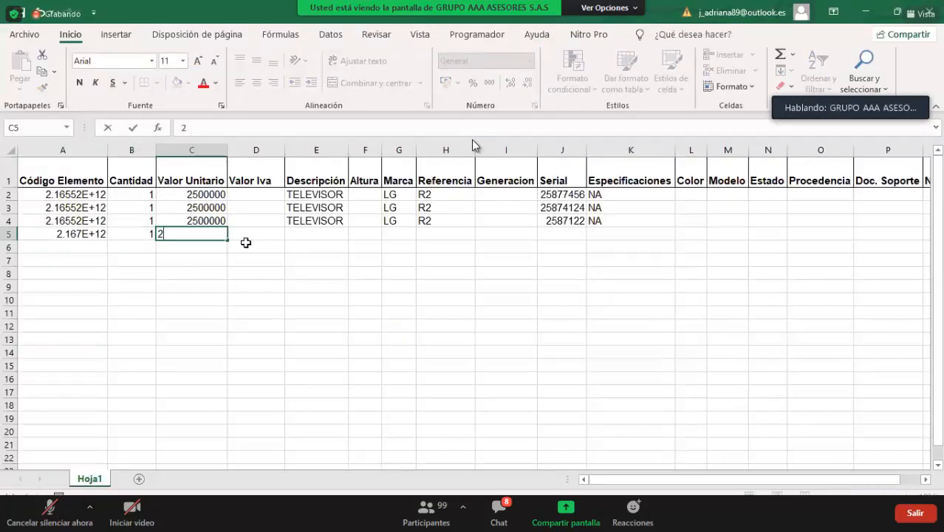
pyautogui.write('000000')
pyautogui.press('Tab')
pyautogui.press('Tab')
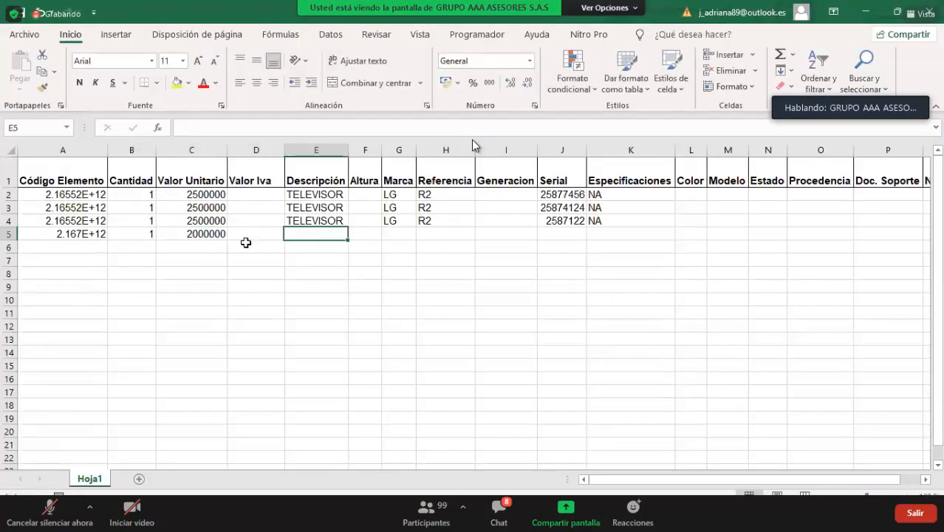
# - Enter COMPUTADOR as the Descripción and HP as the Marca of the row 5 item
pyautogui.write('COMPUTADOR')
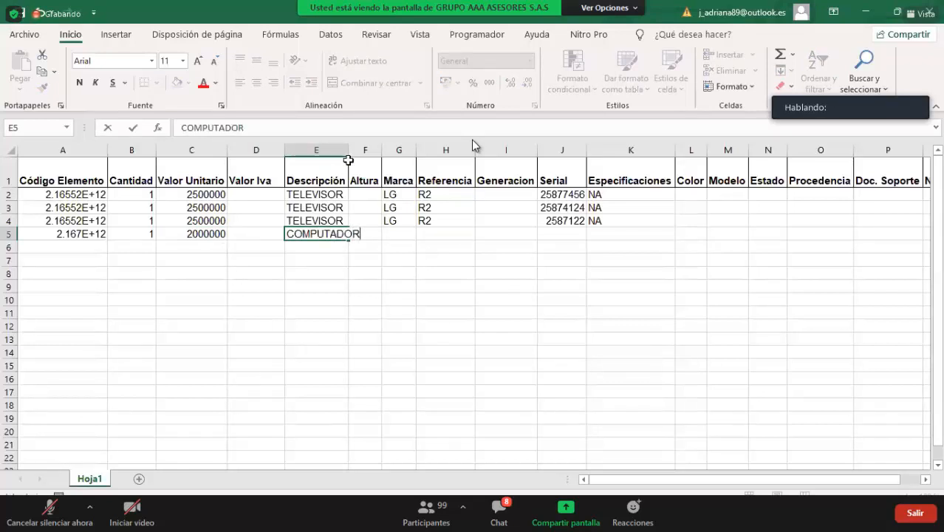
pyautogui.press('Tab')
pyautogui.press('Tab')
pyautogui.press('Tab')
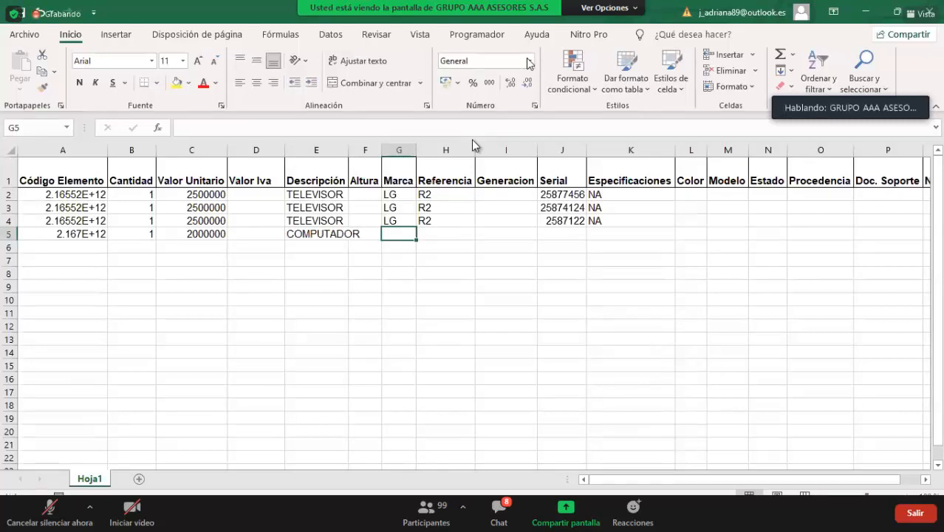
pyautogui.write('HP')
# - Enter S5555 as the Serial and NA as the Especificaciones of the computer in row 5
pyautogui.press('Up')
pyautogui.press('Right')
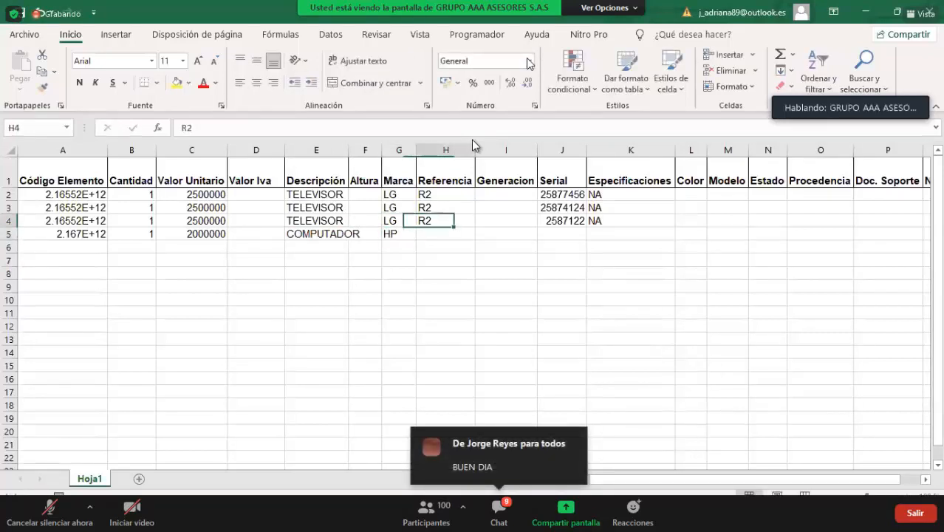
pyautogui.press('Right')
pyautogui.press('Right')
pyautogui.press('Down')
pyautogui.write('S5555')
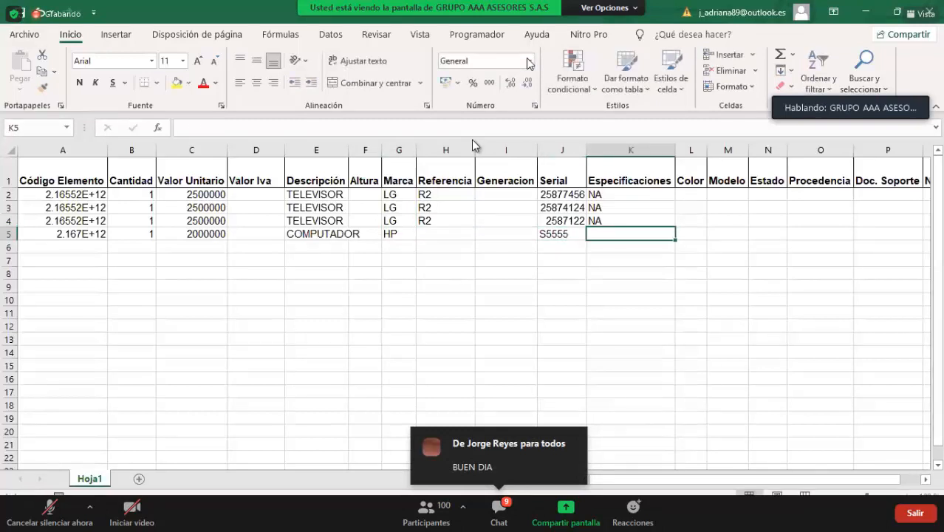
pyautogui.press('Tab')
pyautogui.write('NA')
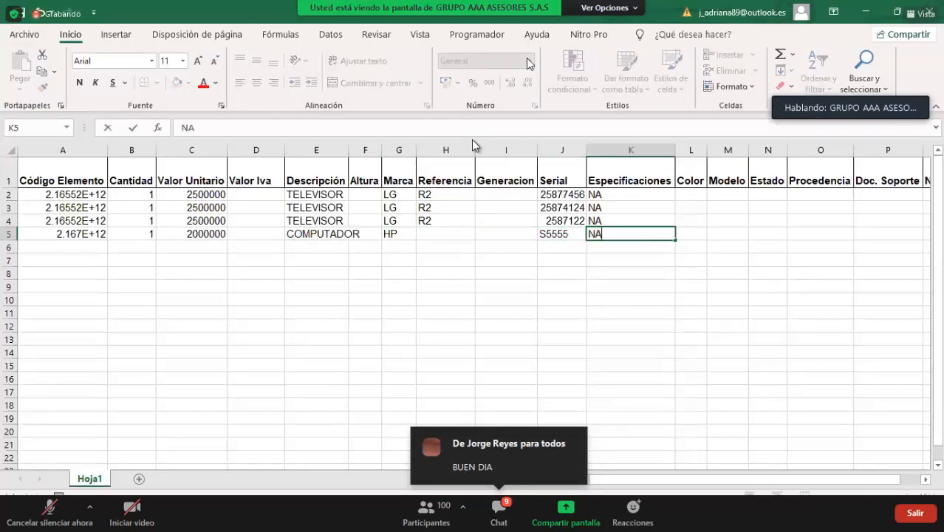
# - Enter B as the Estado of all four item rows, from row 5 up to row 2
pyautogui.press('Tab')
pyautogui.press('Tab')
pyautogui.press('Tab')
pyautogui.write('B')
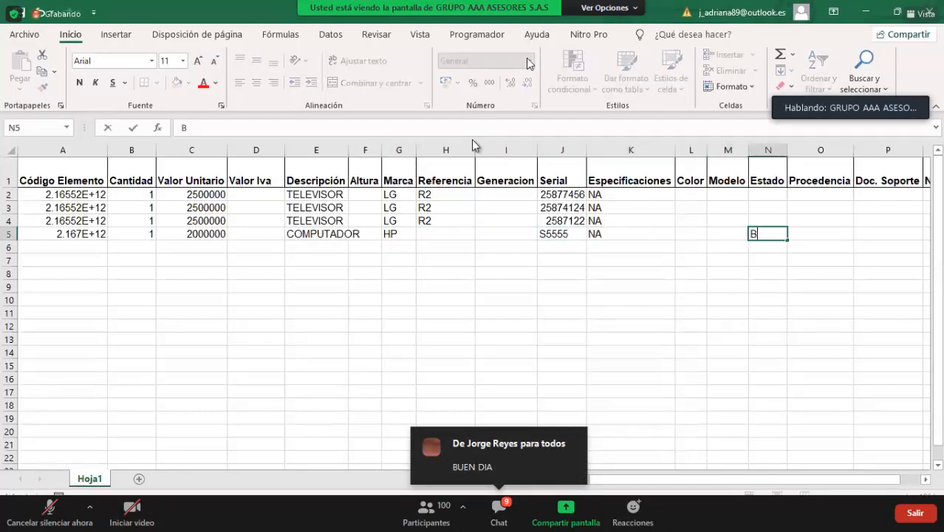
pyautogui.press('Up')
pyautogui.write('B')
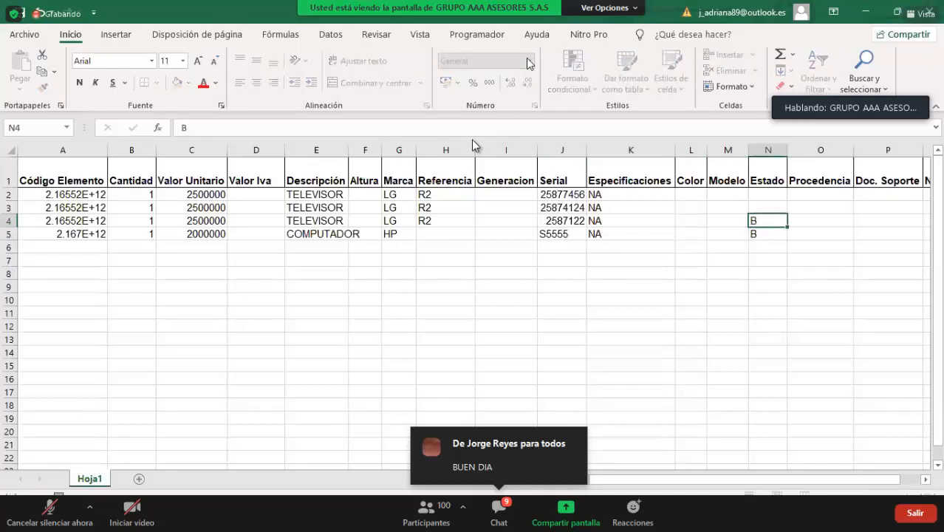
pyautogui.press('Up')
pyautogui.write('B')
pyautogui.press('Up')
pyautogui.press('Up')
pyautogui.press('Down')
pyautogui.write('B')
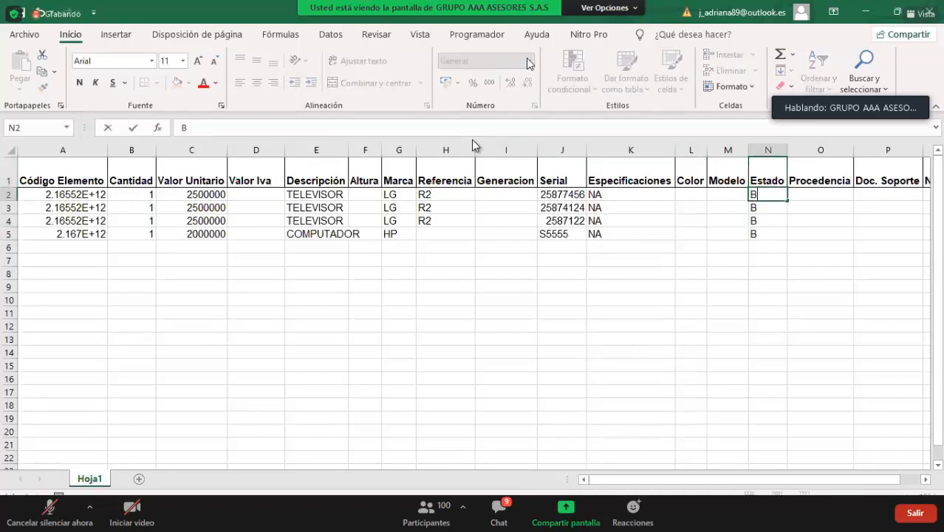
pyautogui.click(365, 208)
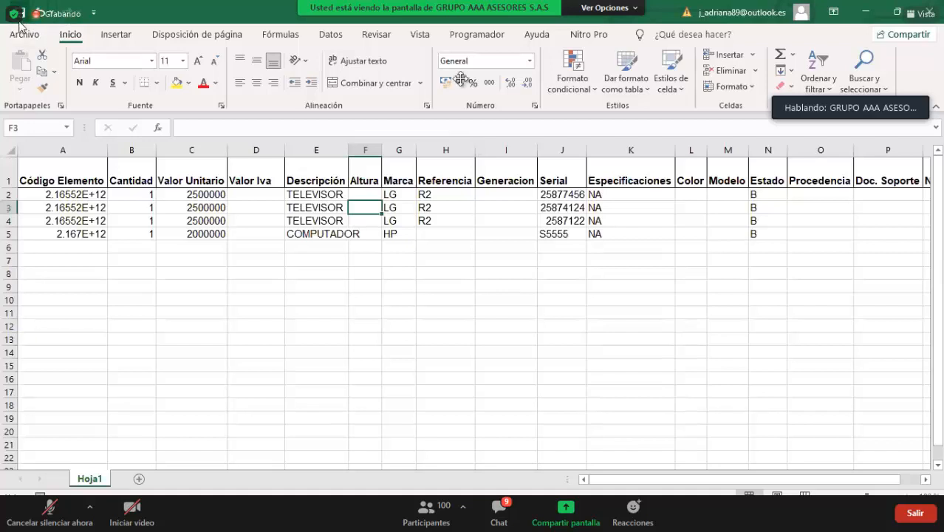
# - Review the completed television and computer rows 2 to 5 across the template's columns
pyautogui.click(379, 259)
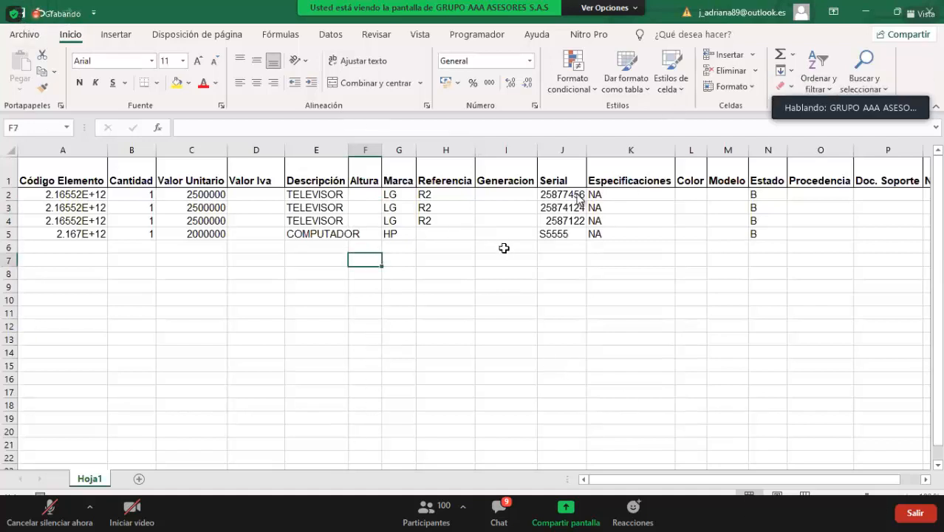
pyautogui.click(445, 208)
pyautogui.click(158, 208)
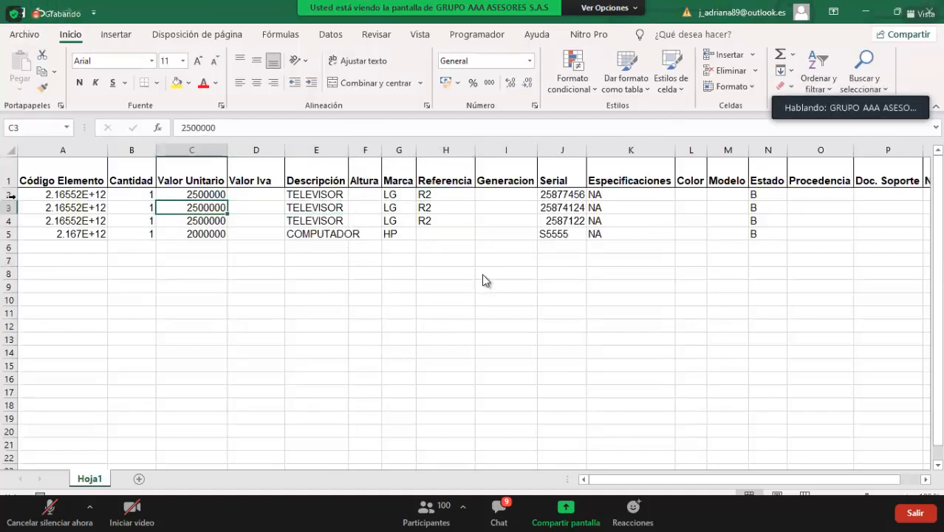
pyautogui.moveTo(8, 194); pyautogui.dragTo(9, 233)
pyautogui.click(250, 219)
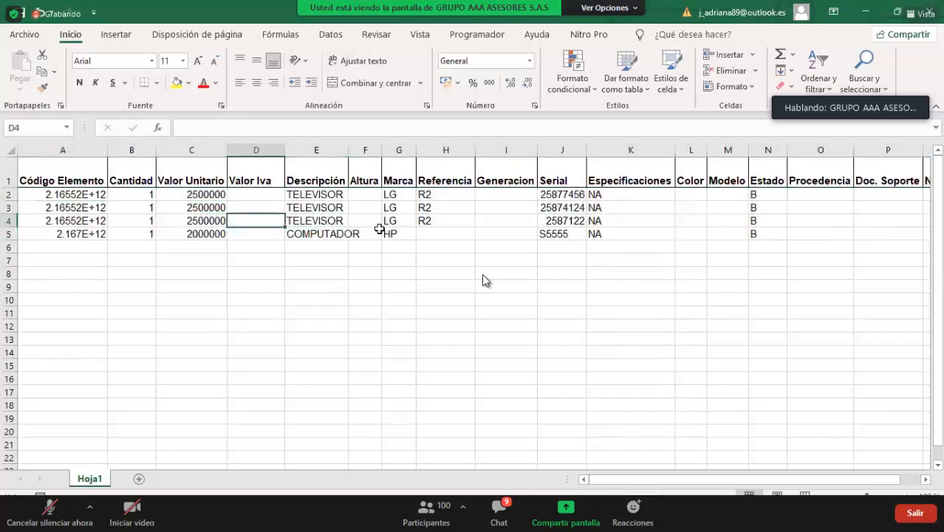
pyautogui.click(479, 223)
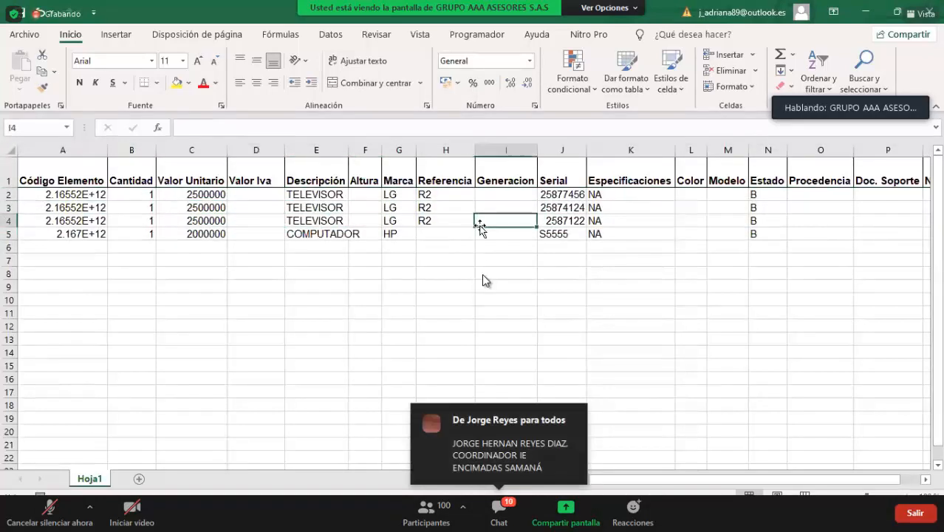
pyautogui.click(209, 226)
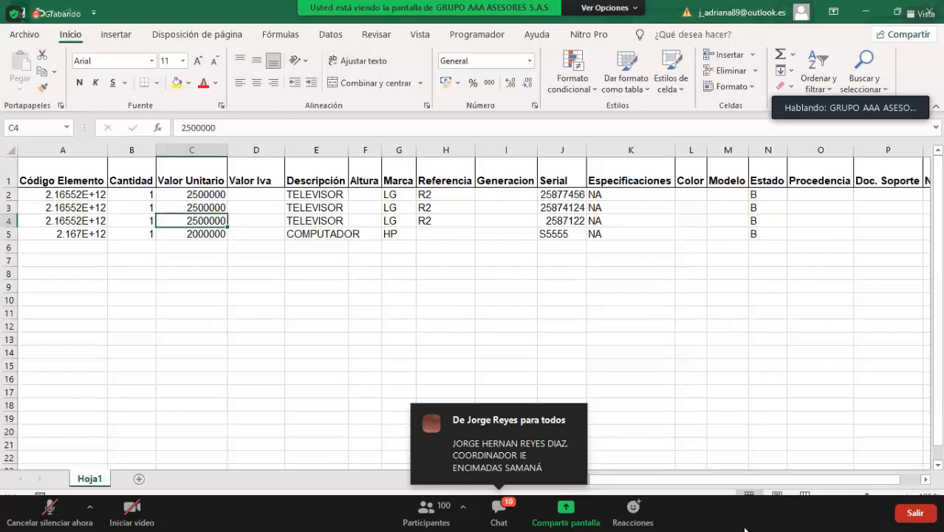
# - Switch to the Entrada Almacén page in the browser, close the Plan Inventario list and dismiss the meeting chat
pyautogui.hotkey('alt', 'Tab')
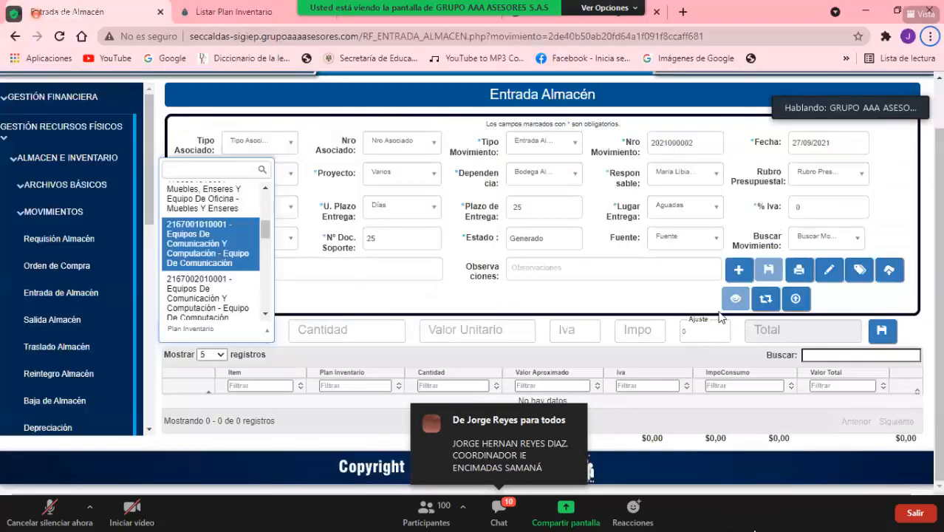
pyautogui.click(908, 266)
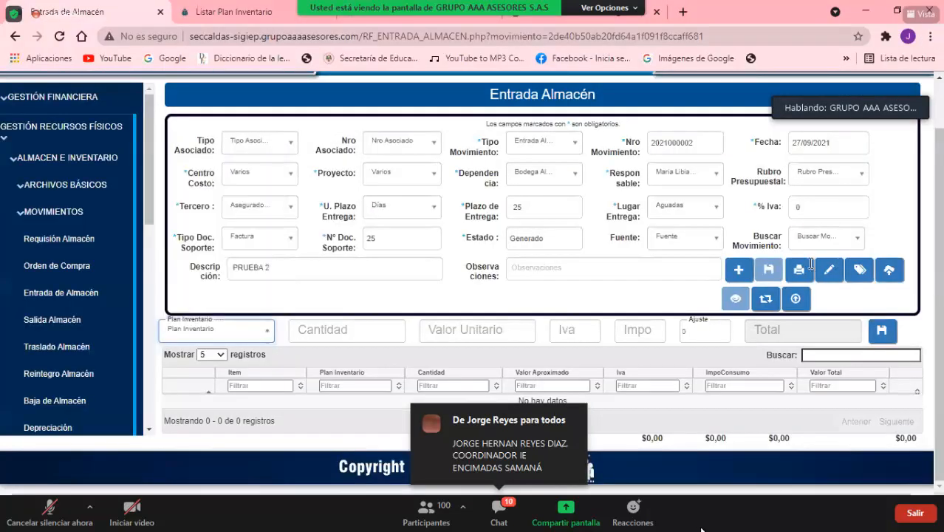
pyautogui.click(515, 425)
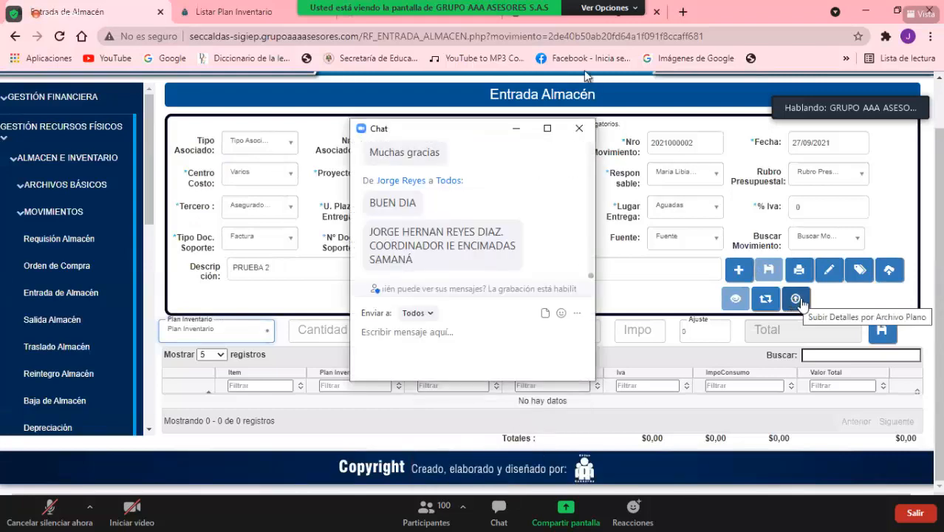
pyautogui.click(579, 129)
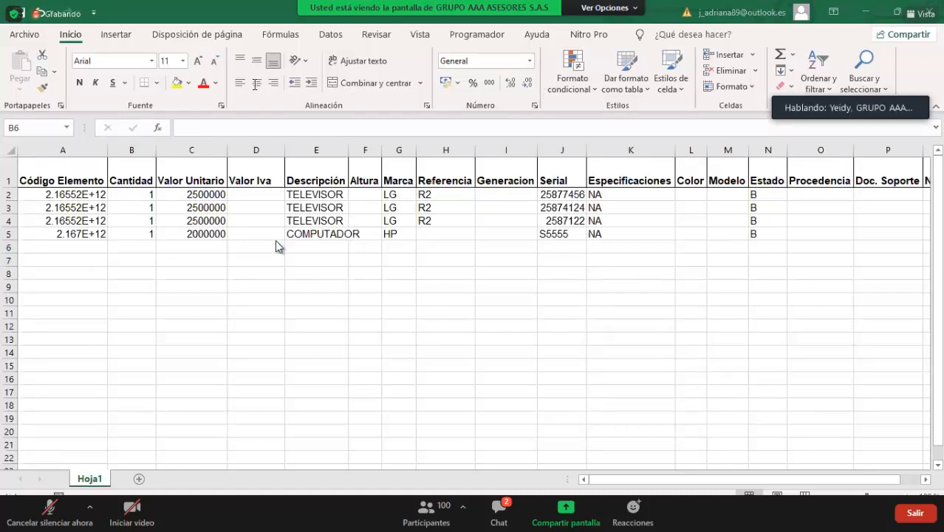
pyautogui.press('XF86AudioRaiseVolume')
pyautogui.press('XF86AudioRaiseVolume')
pyautogui.press('XF86AudioRaiseVolume')
pyautogui.press('XF86AudioRaiseVolume')
pyautogui.press('XF86AudioRaiseVolume')
pyautogui.press('XF86AudioRaiseVolume')
pyautogui.press('XF86AudioRaiseVolume')
pyautogui.press('XF86AudioRaiseVolume')
pyautogui.press('XF86AudioRaiseVolume')
pyautogui.press('XF86AudioRaiseVolume')
pyautogui.press('XF86AudioRaiseVolume')
pyautogui.press('XF86AudioRaiseVolume')
pyautogui.press('XF86AudioRaiseVolume')
pyautogui.press('XF86AudioRaiseVolume')
pyautogui.press('XF86AudioRaiseVolume')
pyautogui.press('XF86AudioRaiseVolume')
pyautogui.press('XF86AudioRaiseVolume')
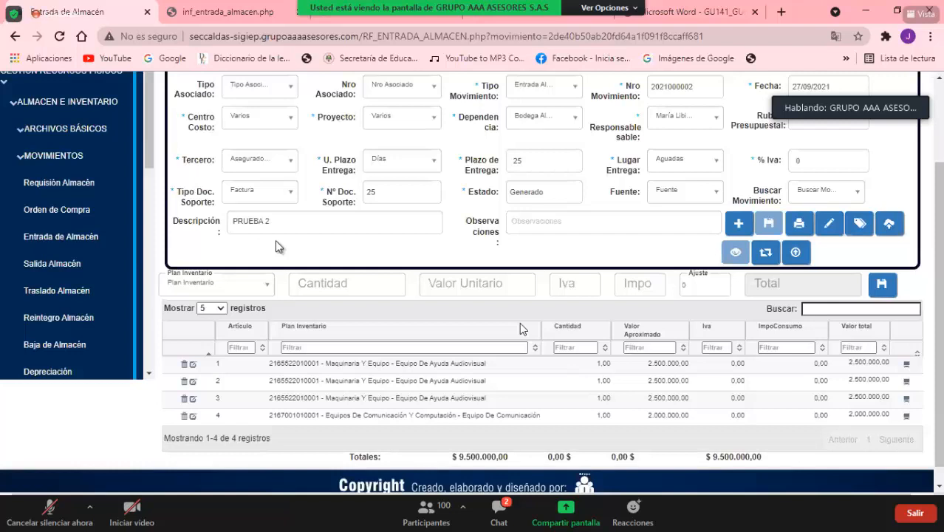
pyautogui.click(248, 287)
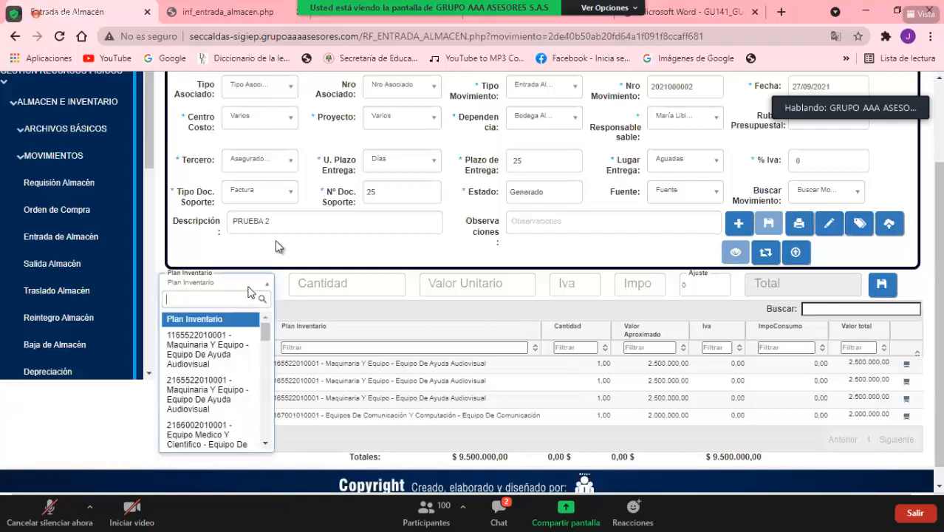
pyautogui.click(597, 296)
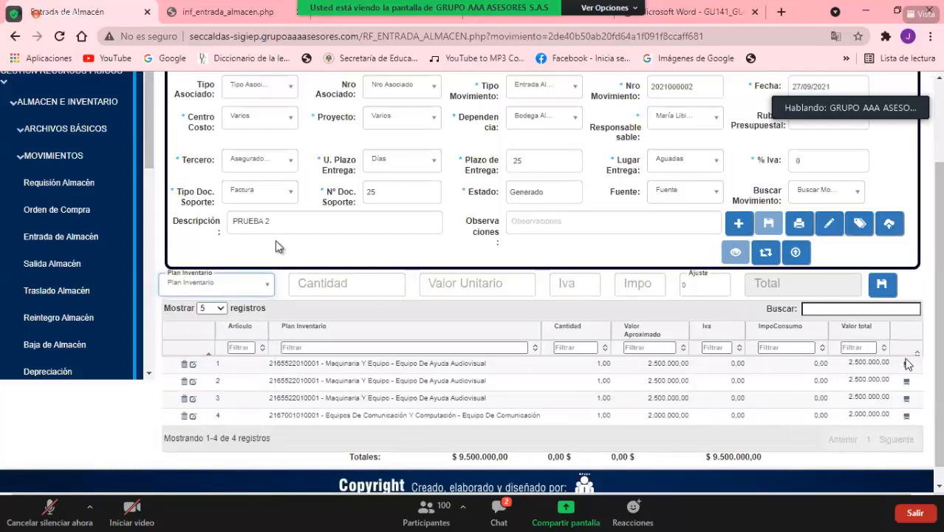
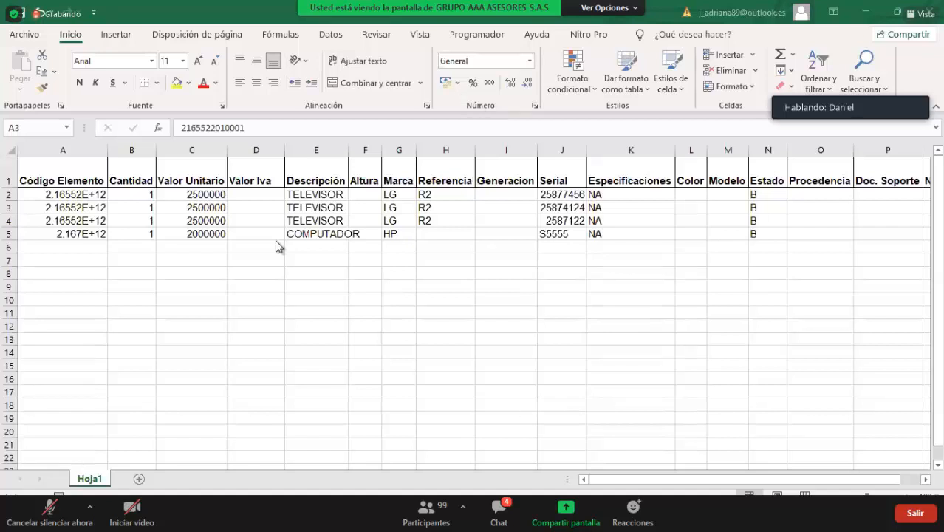
pyautogui.moveTo(527, 516)
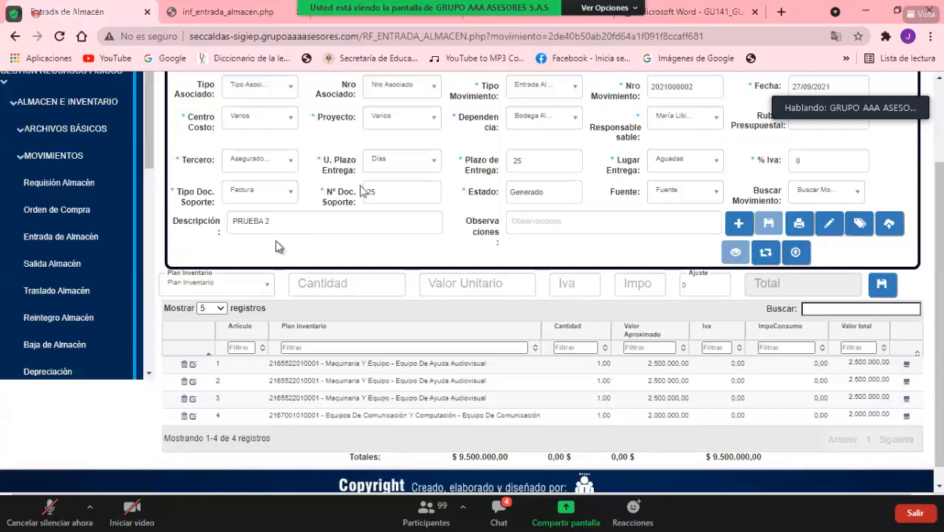
pyautogui.click(268, 194)
pyautogui.click(269, 193)
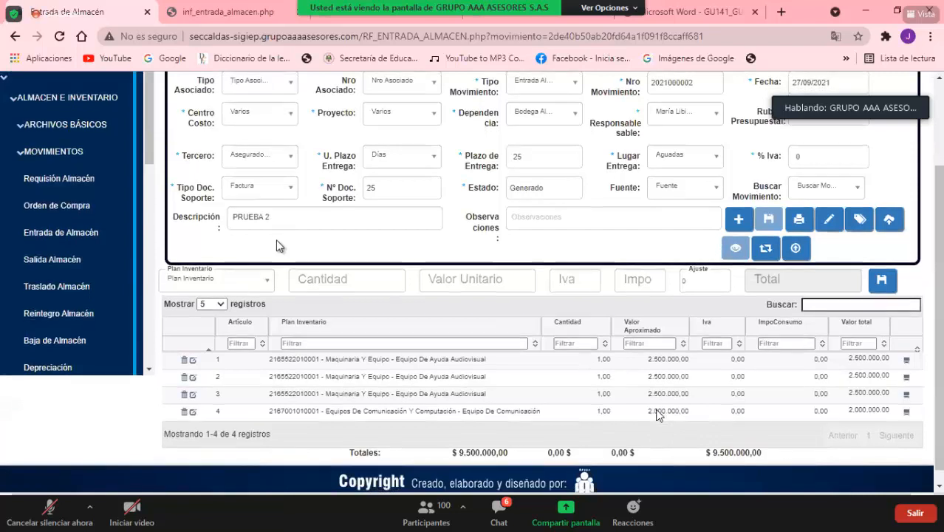
# - Open the General details of the Muebles, Enseres Y Equipo De Oficina item in the warehouse entry
pyautogui.scroll(-1, 655, 414)
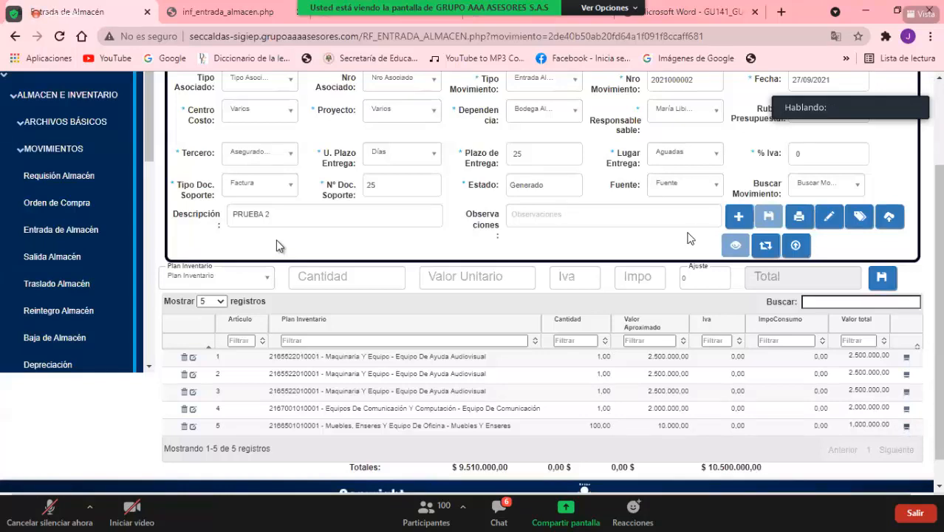
pyautogui.click(748, 245)
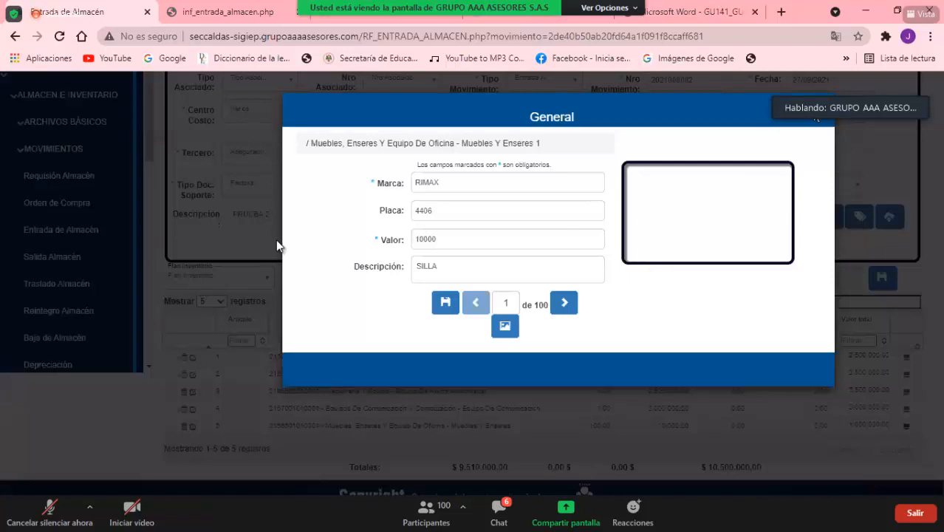
# - Close the item's General details, open the meeting chat and move its window away from the centre of the entry form
pyautogui.click(816, 117)
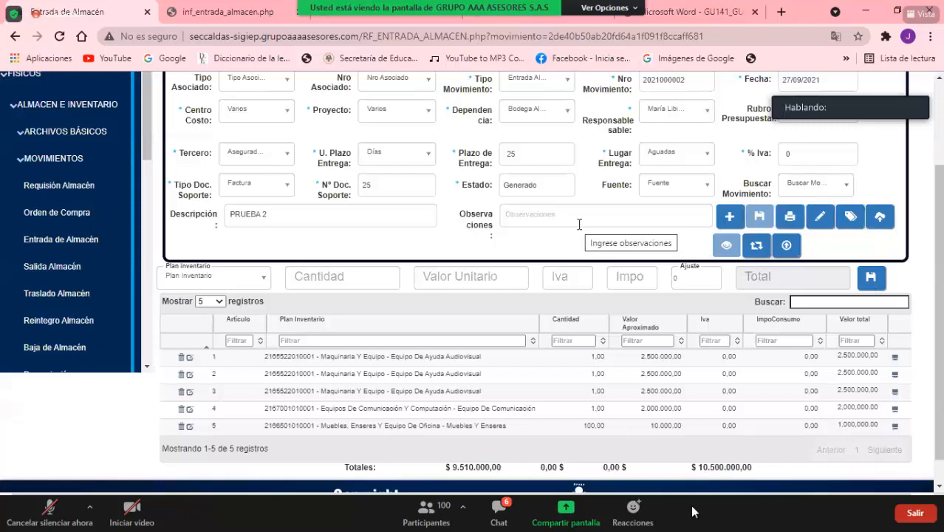
pyautogui.click(500, 510)
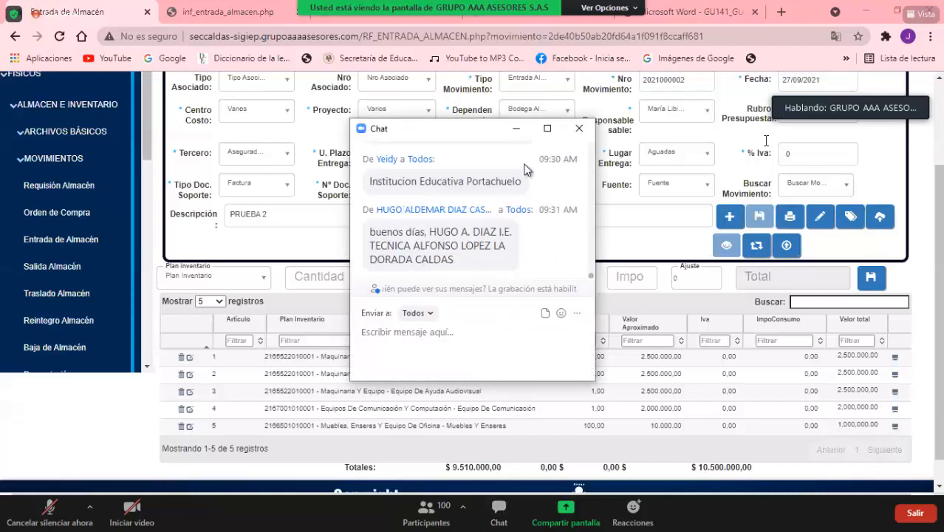
pyautogui.moveTo(469, 136); pyautogui.dragTo(714, 231)
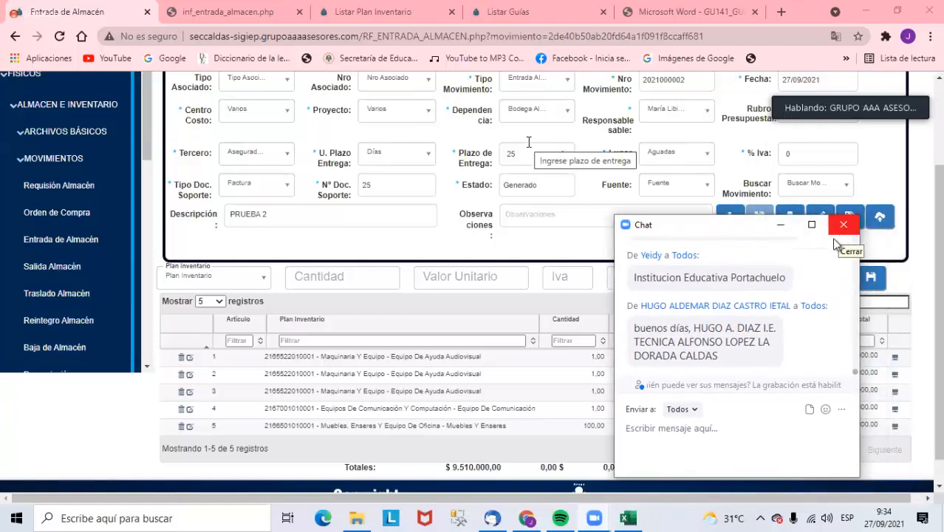
# - Write the chat message "o sea que el mismo archivo se puede utilizar para subir elementos en una misma entrada" addressed to Todos
pyautogui.click(692, 427)
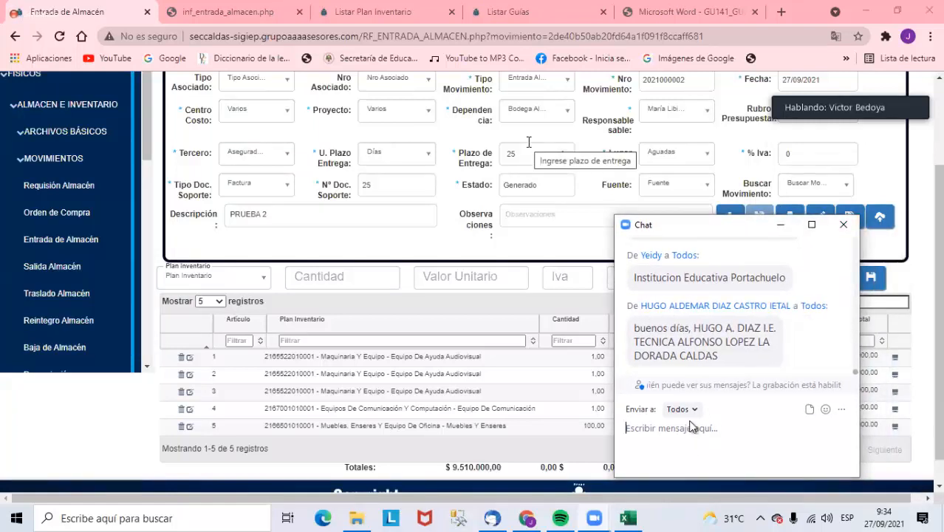
pyautogui.write('o sea que el ')
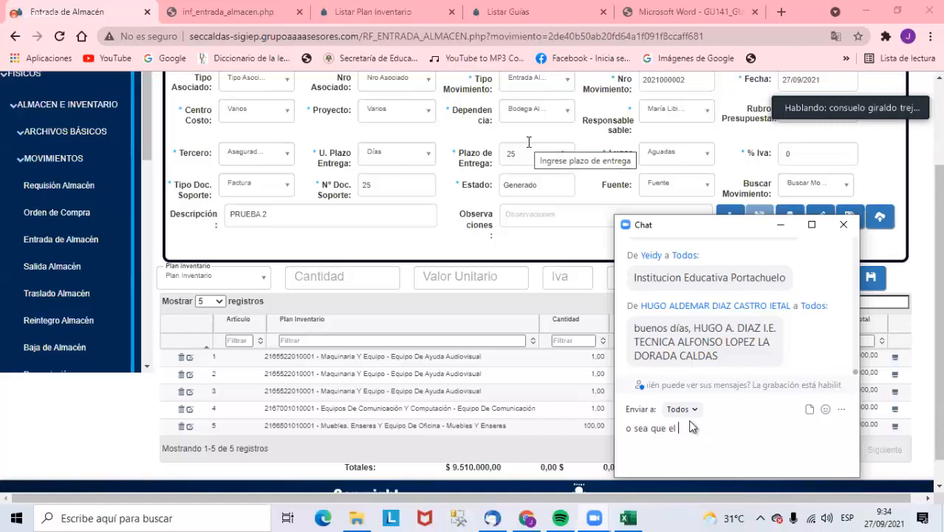
pyautogui.write('archivo se puede utilizar ')
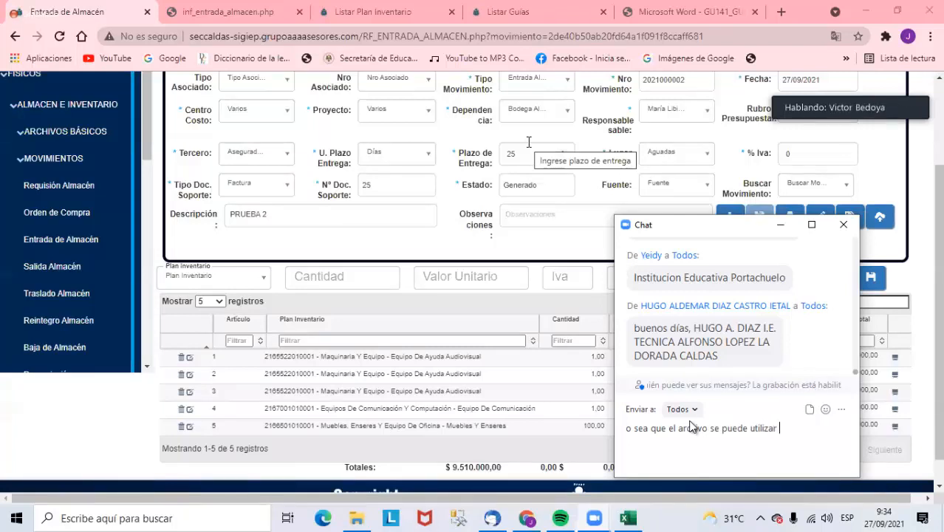
pyautogui.write('para subir elemento')
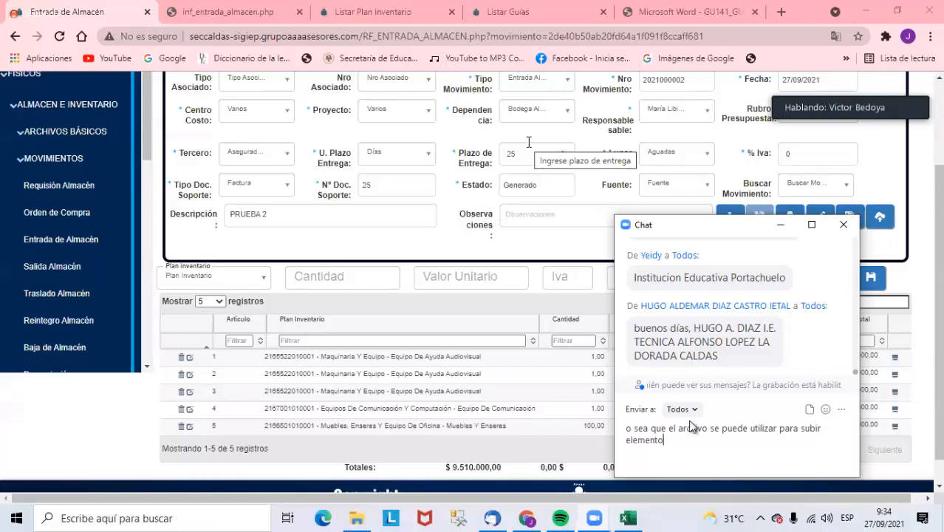
pyautogui.write('s en un mismo')
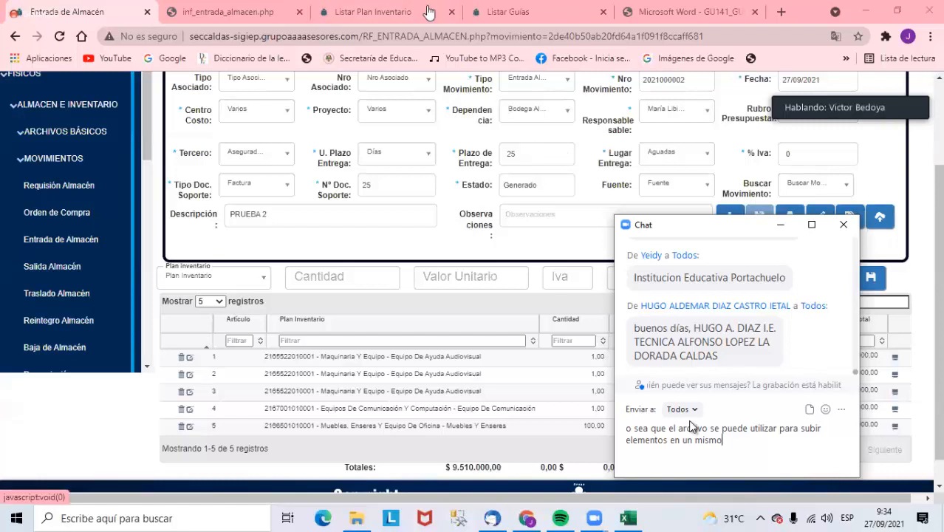
pyautogui.press('BackSpace')
pyautogui.press('BackSpace')
pyautogui.press('BackSpace')
pyautogui.press('BackSpace')
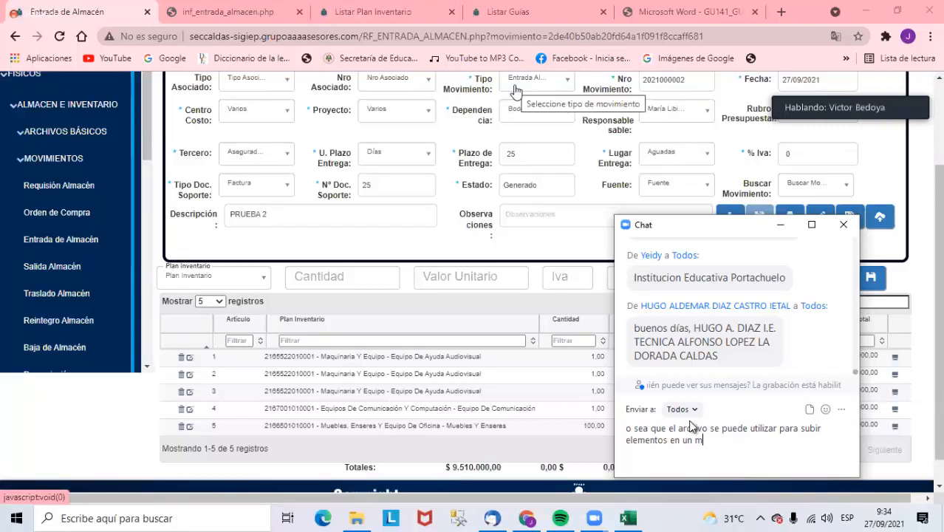
pyautogui.write('a misma entrada')
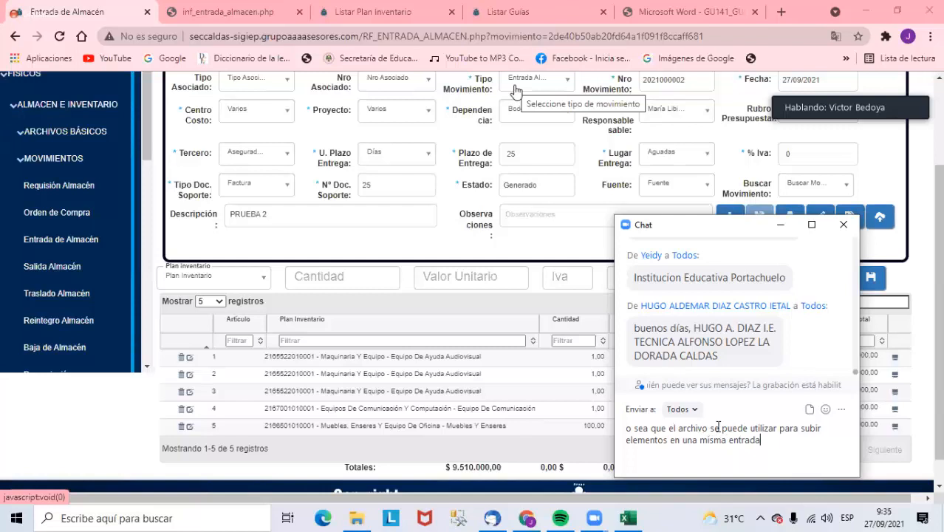
pyautogui.click(678, 427)
pyautogui.write('mismo')
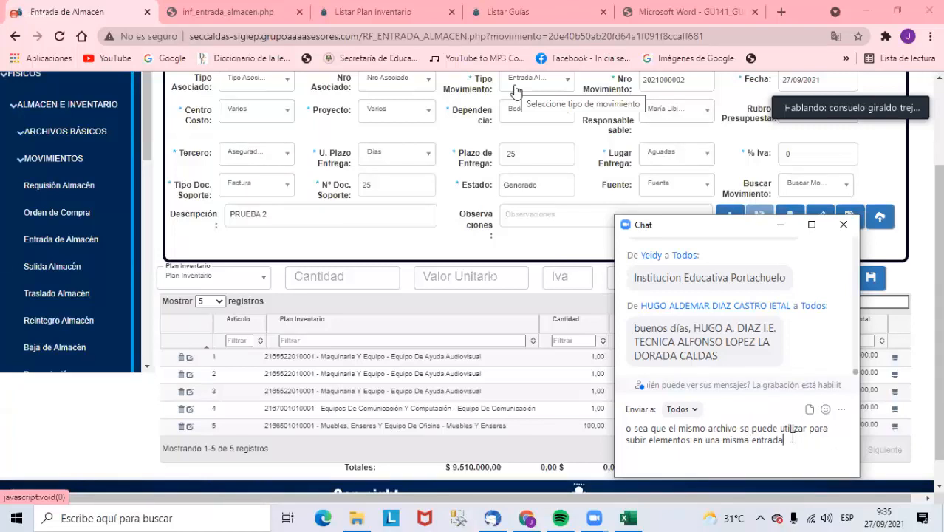
# - Append "si se ha olvidado algo...es así?" to the chat message, send it to Todos and close the chat
pyautogui.click(833, 438)
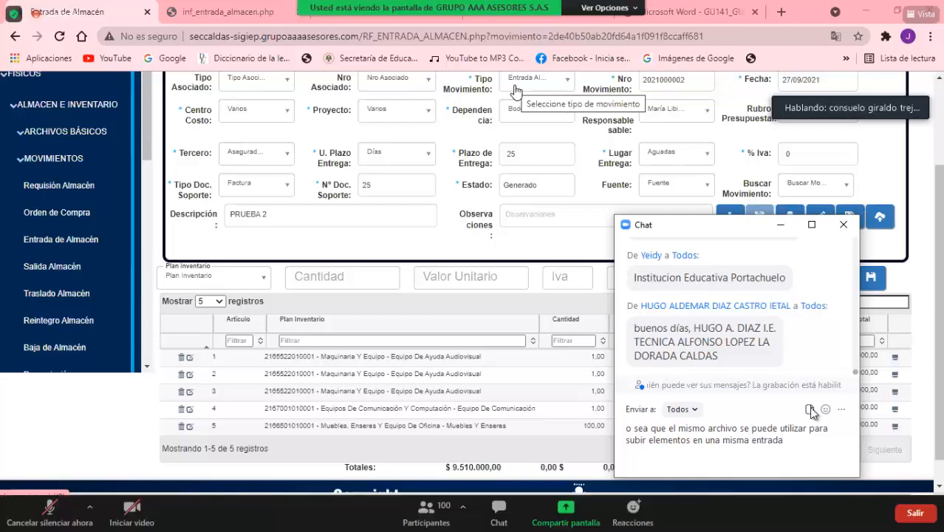
pyautogui.write(',')
pyautogui.press('BackSpace')
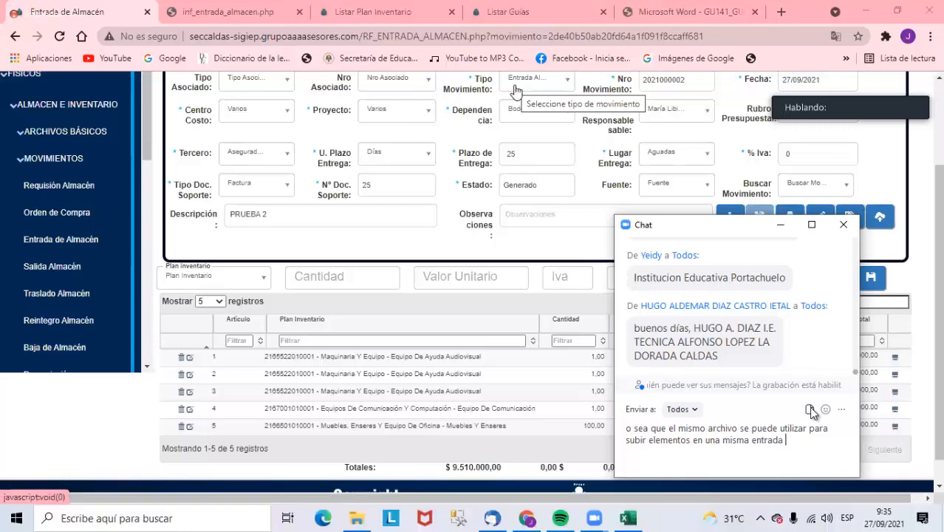
pyautogui.write('si se ha olvidado ')
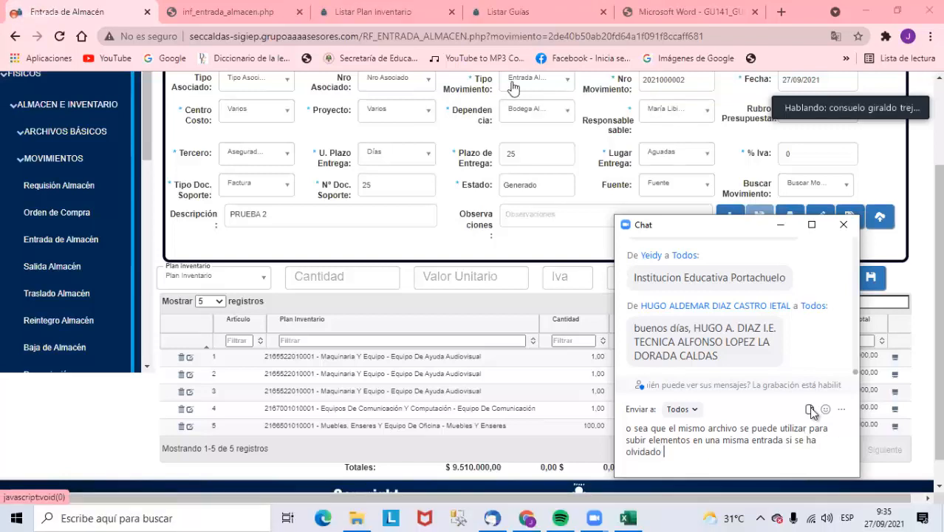
pyautogui.write('algo')
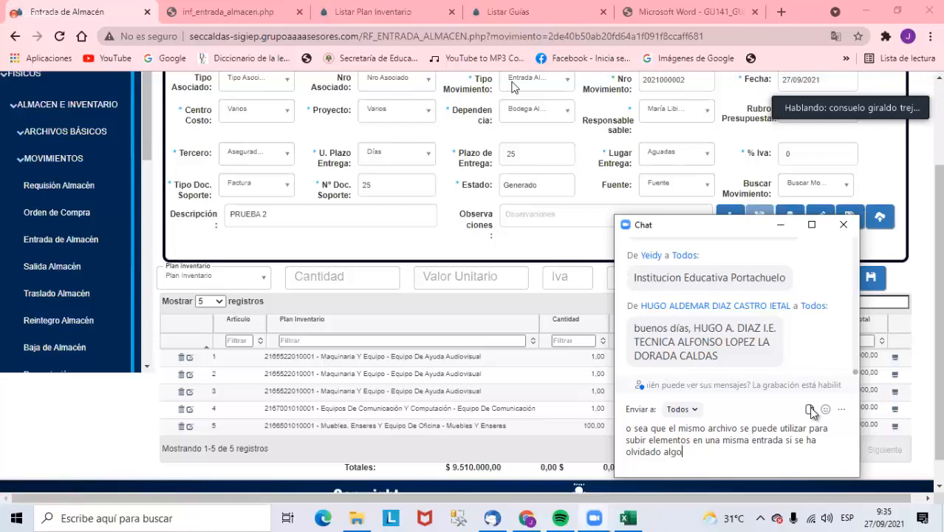
pyautogui.write('...s')
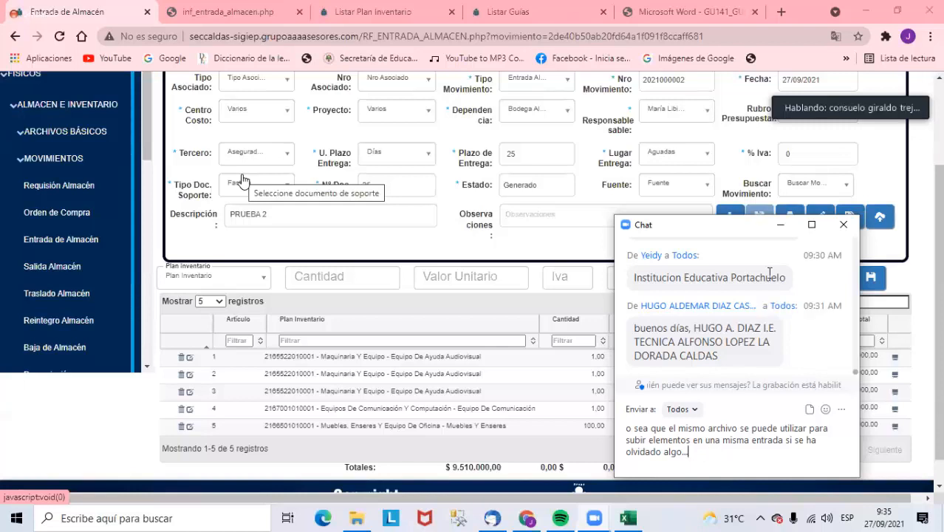
pyautogui.write('?')
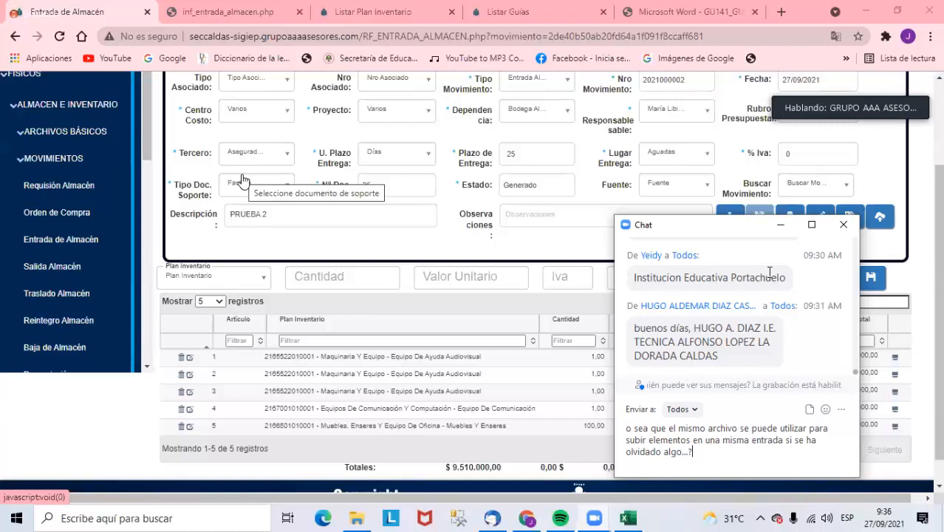
pyautogui.press('BackSpace')
pyautogui.write('es así?')
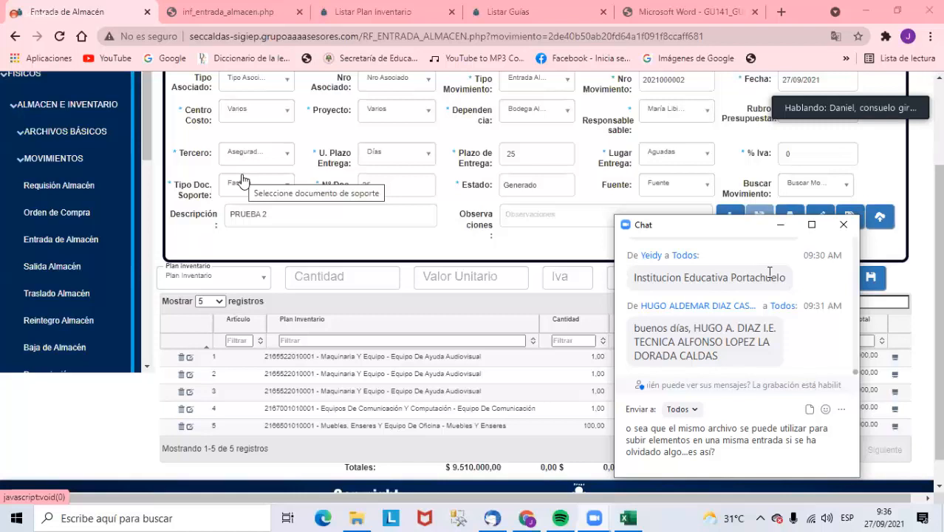
pyautogui.press('Return')
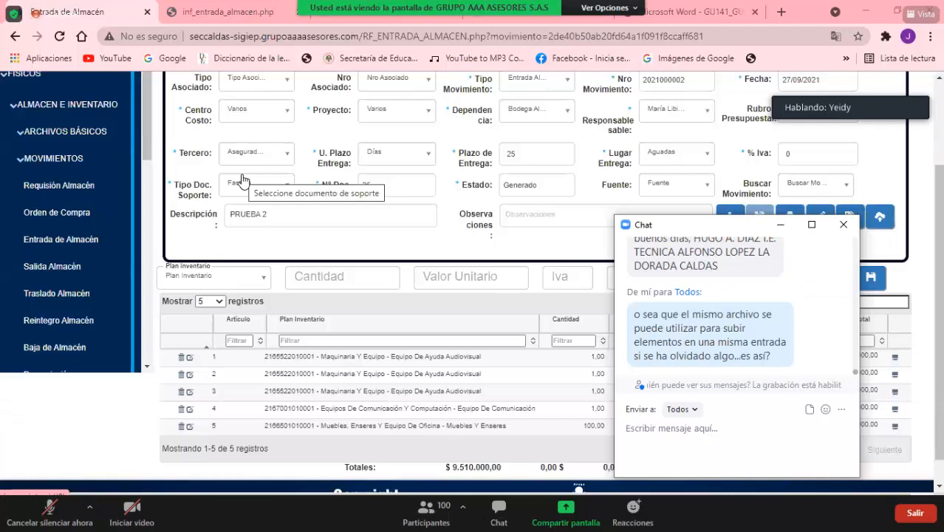
pyautogui.click(843, 223)
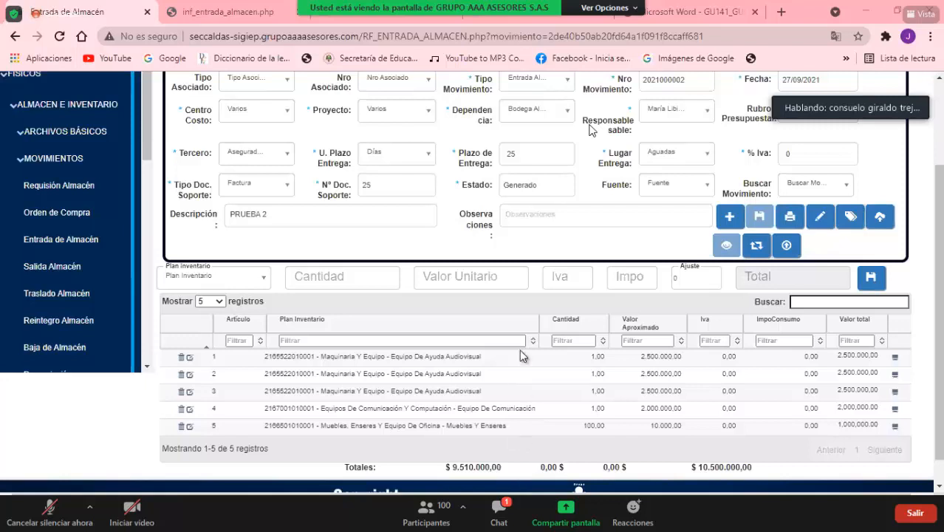
# - Reopen the meeting chat, read the messages around the sent question, and open the chat's additional options
pyautogui.click(499, 508)
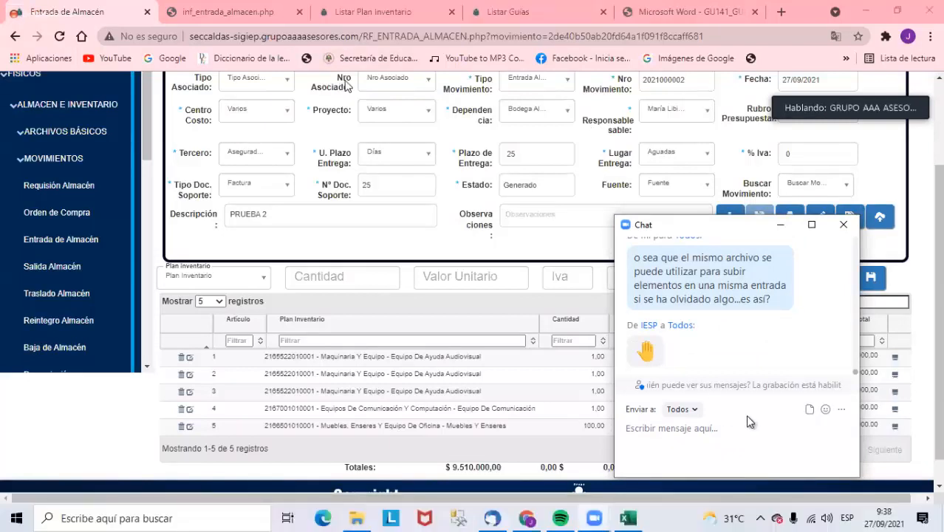
pyautogui.scroll(3, 724, 344)
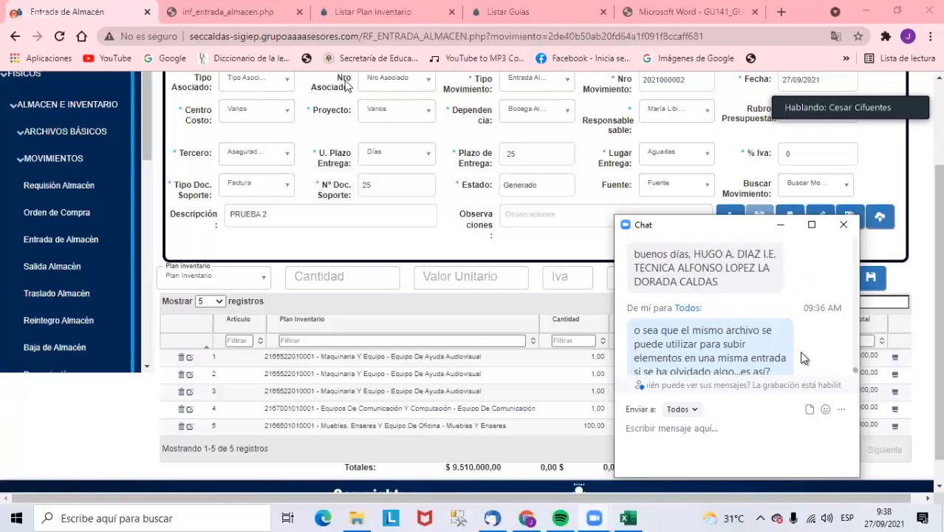
pyautogui.scroll(-3, 791, 362)
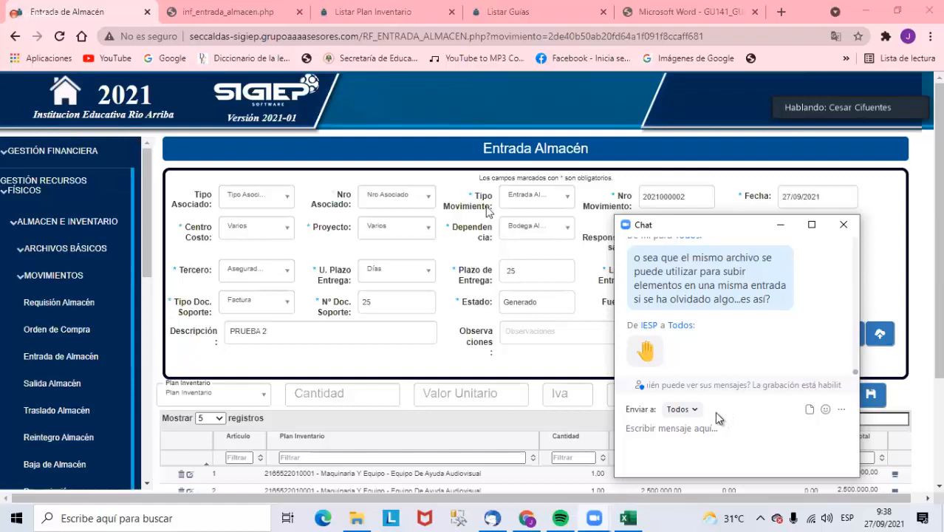
pyautogui.click(665, 387)
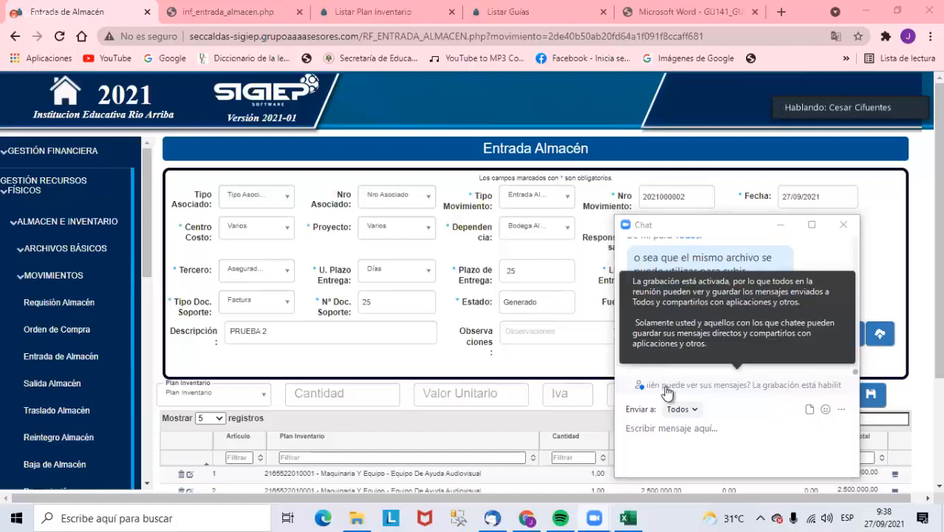
pyautogui.click(775, 450)
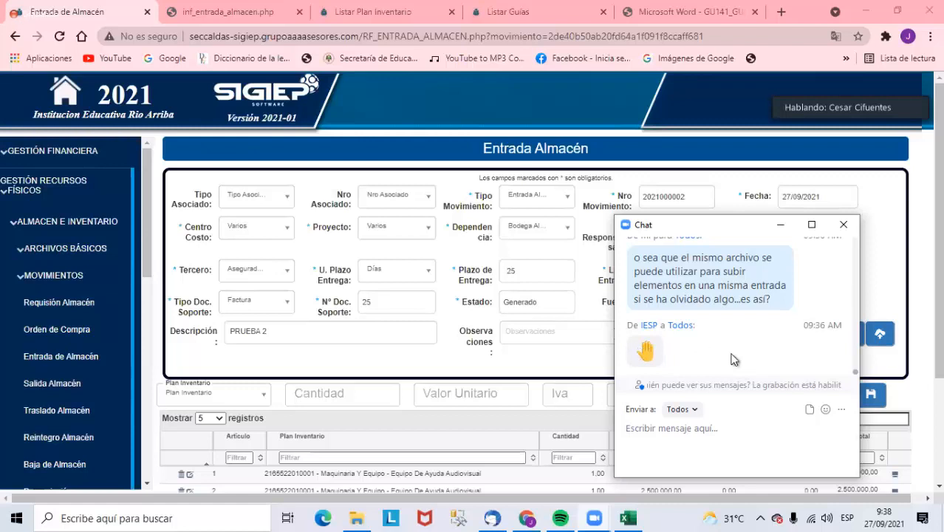
pyautogui.scroll(3, 739, 354)
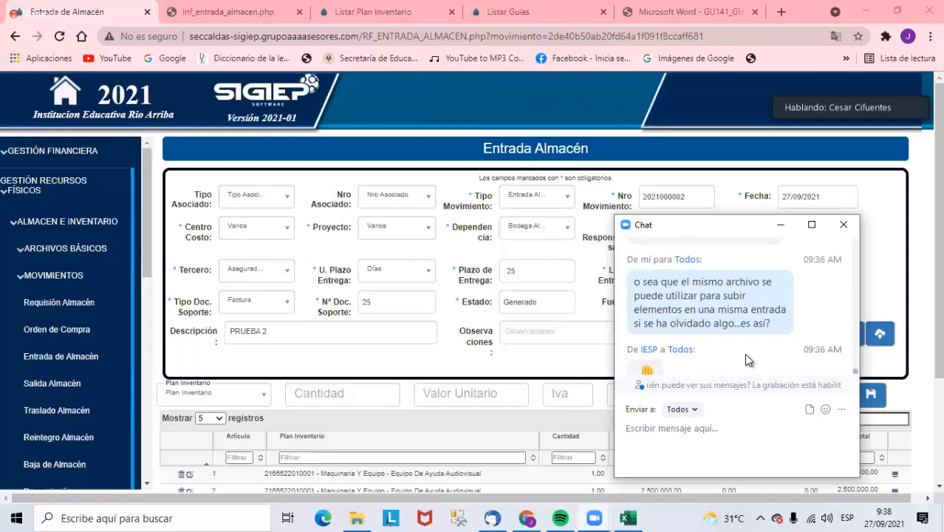
pyautogui.click(841, 411)
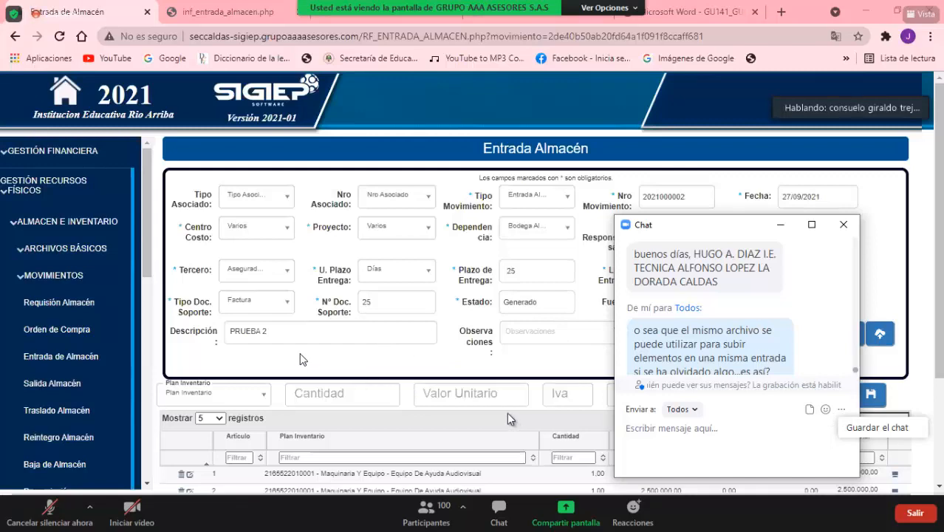
# - Review the warehouse entry's header and item list, and read the newly received messages in the meeting chat
pyautogui.scroll(-2, 508, 418)
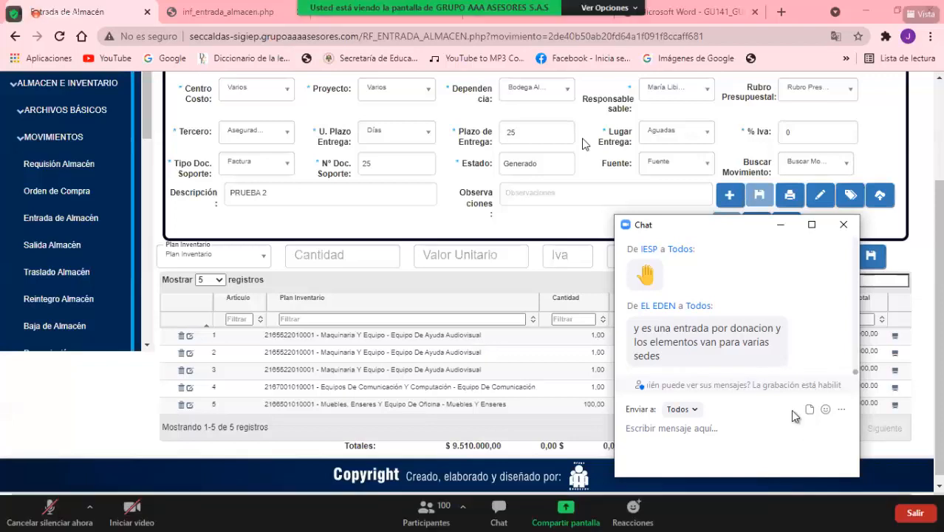
pyautogui.scroll(1, 764, 347)
pyautogui.scroll(-1, 764, 346)
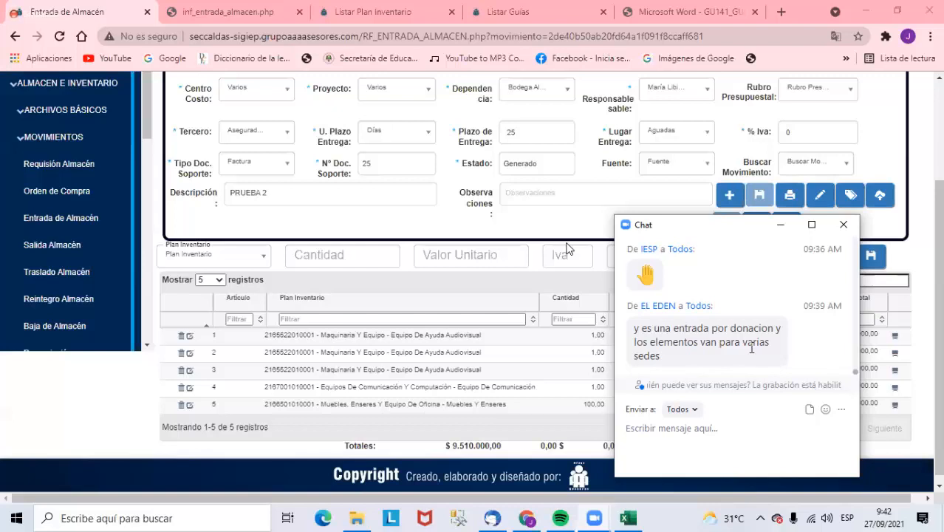
pyautogui.moveTo(679, 91)
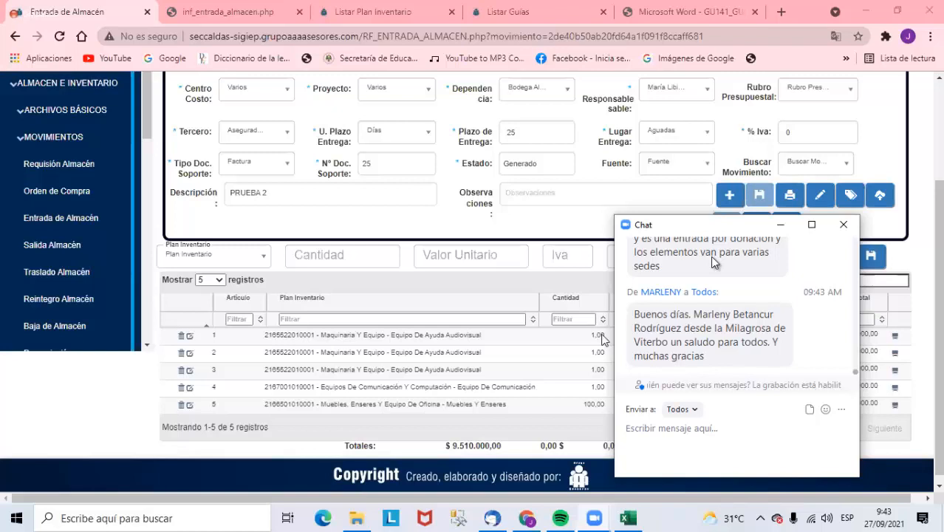
pyautogui.scroll(2, 769, 325)
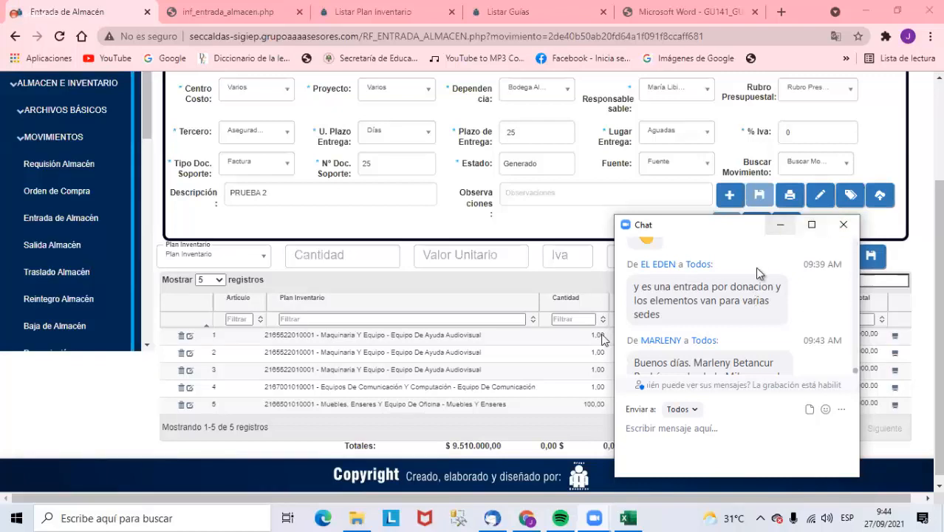
pyautogui.scroll(-1, 758, 306)
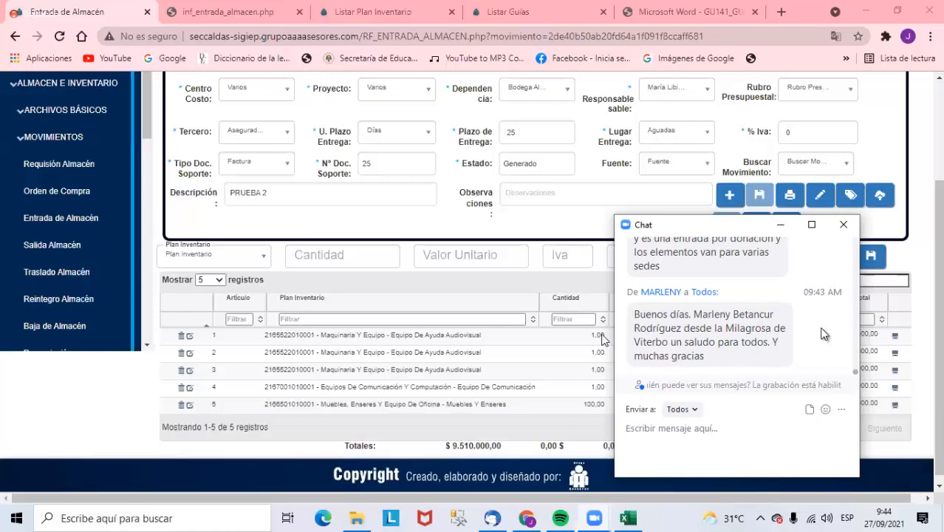
pyautogui.scroll(2, 602, 338)
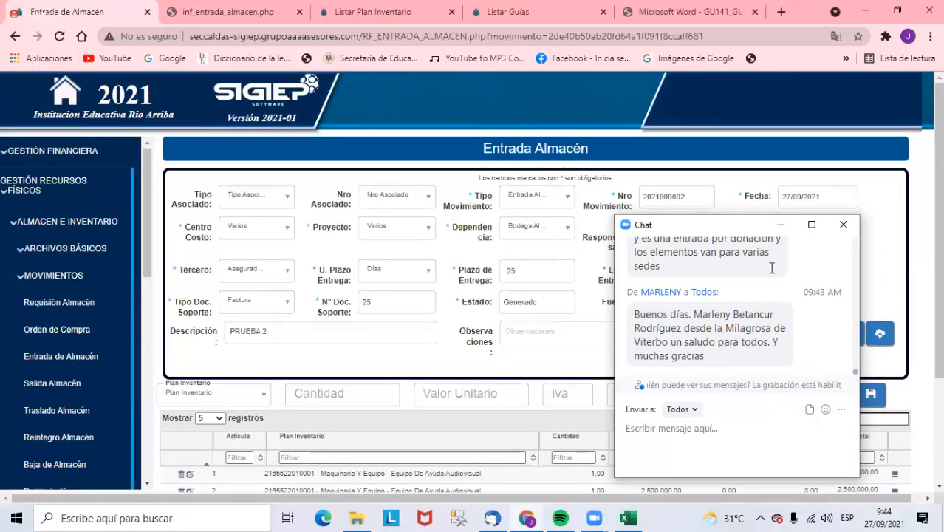
# - Minimise the meeting chat and look through the Responsable options of the warehouse entry
pyautogui.click(781, 225)
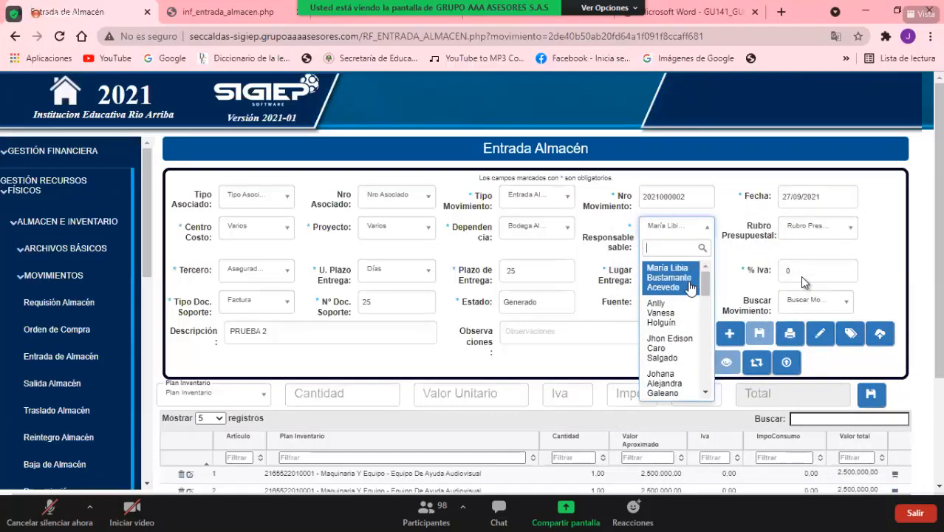
pyautogui.scroll(-1, 690, 288)
pyautogui.scroll(1, 690, 288)
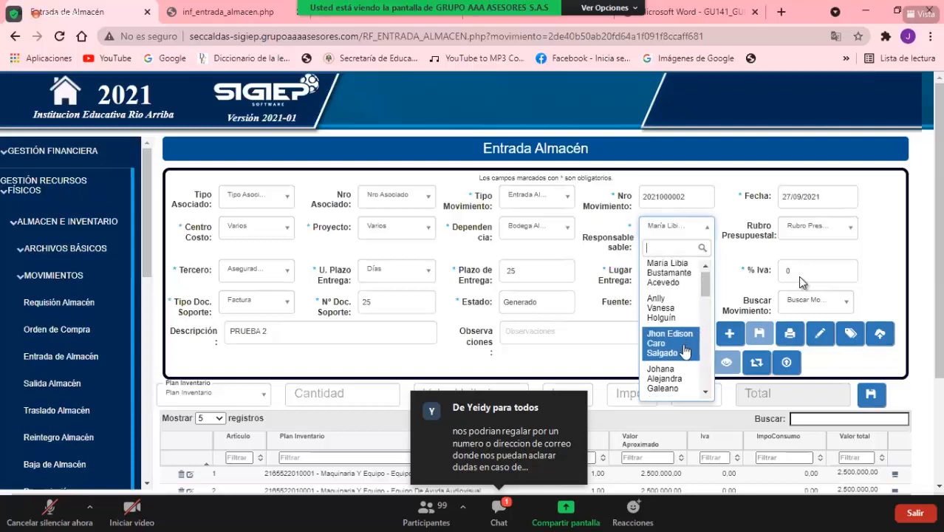
# - Set the second listed responsible of the Bodega Almacén dependency to Movimiento NO and Estado Inactivo, and save the change
pyautogui.scroll(-10, 685, 351)
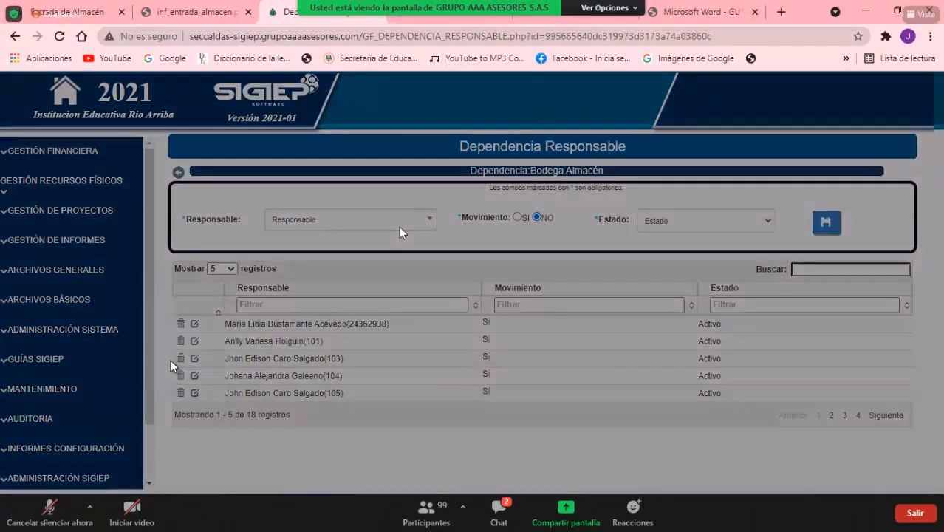
pyautogui.click(457, 190)
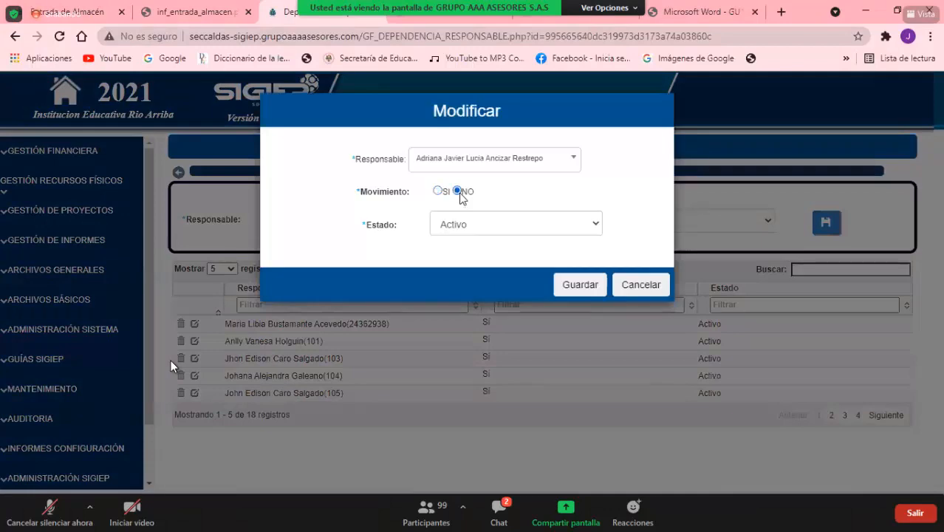
pyautogui.click(544, 235)
pyautogui.click(529, 266)
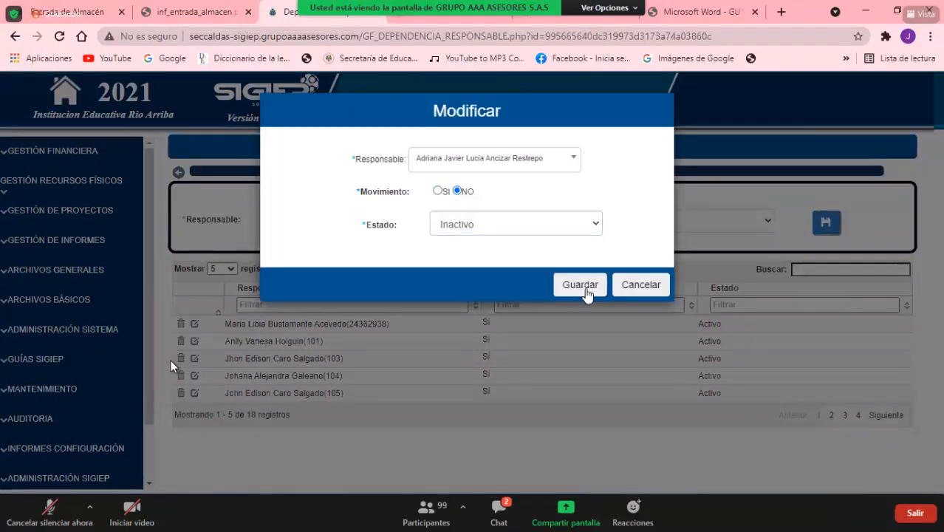
pyautogui.click(583, 286)
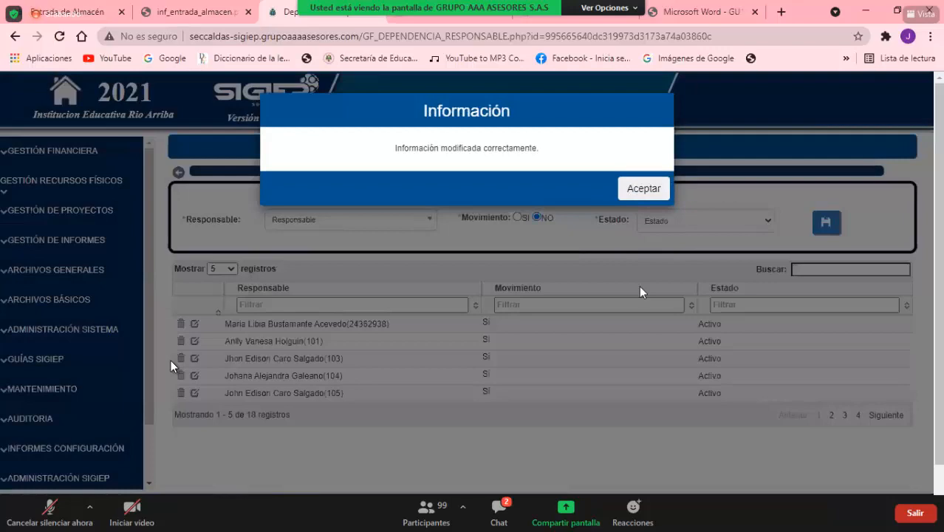
pyautogui.click(635, 190)
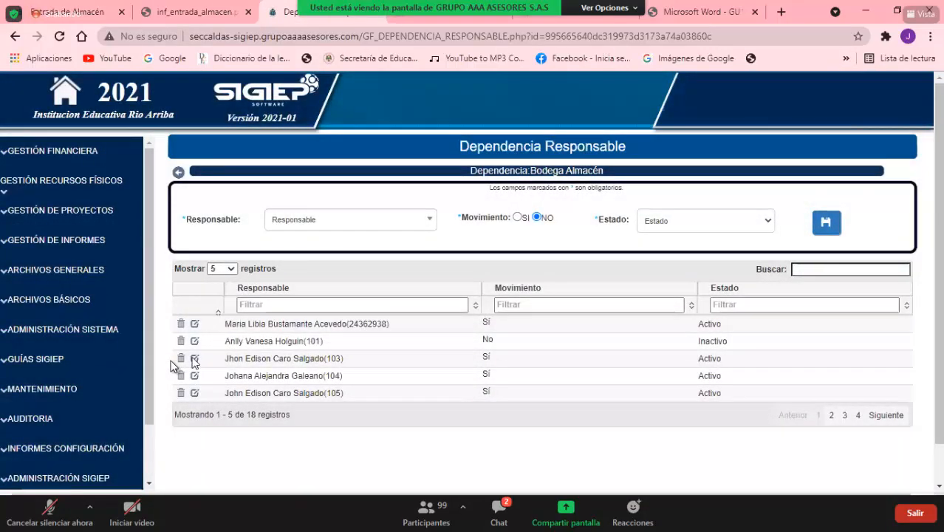
# - Edit the third listed responsible of Bodega Almacén, set Movimiento to NO and Estado to Inactivo, and save it
pyautogui.click(194, 358)
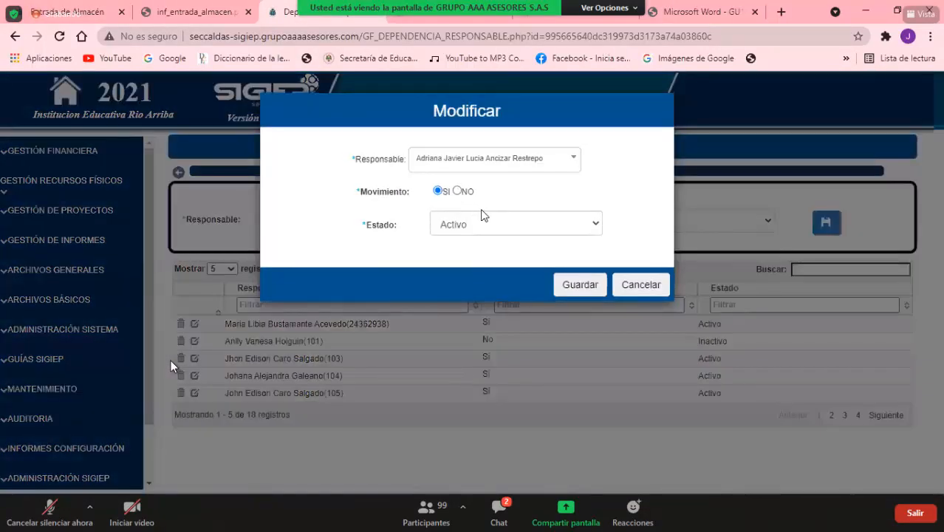
pyautogui.click(458, 190)
pyautogui.click(484, 222)
pyautogui.click(525, 267)
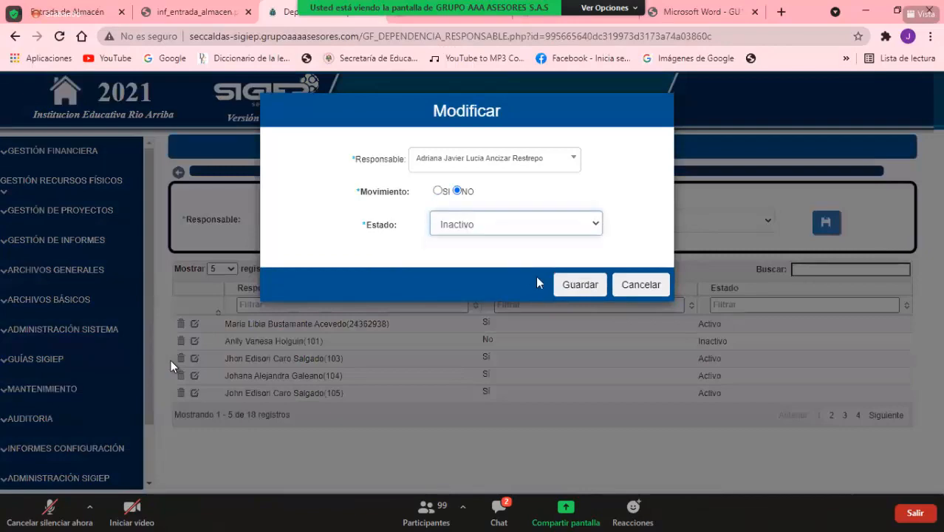
pyautogui.click(566, 287)
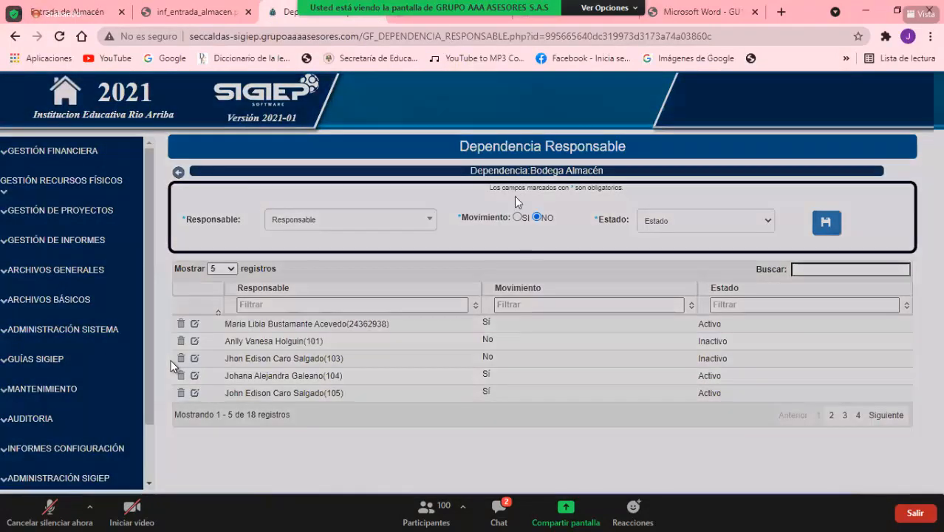
# - Set the fourth listed responsible of Bodega Almacén to Estado Inactivo with Movimiento NO, and save the record
pyautogui.click(484, 225)
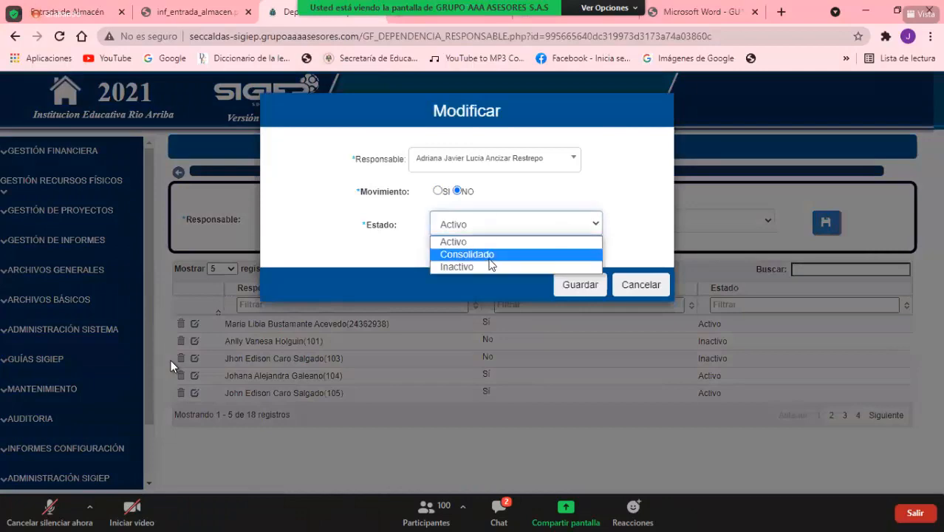
pyautogui.click(473, 267)
pyautogui.click(571, 290)
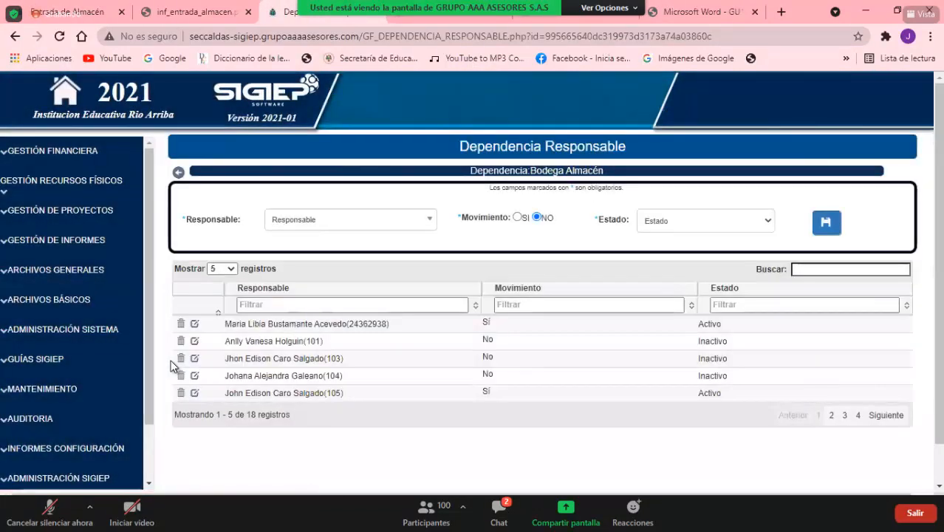
# - Start a new warehouse entry, set Dependencia to Bodega Almacén and open its Responsable options
pyautogui.click(67, 11)
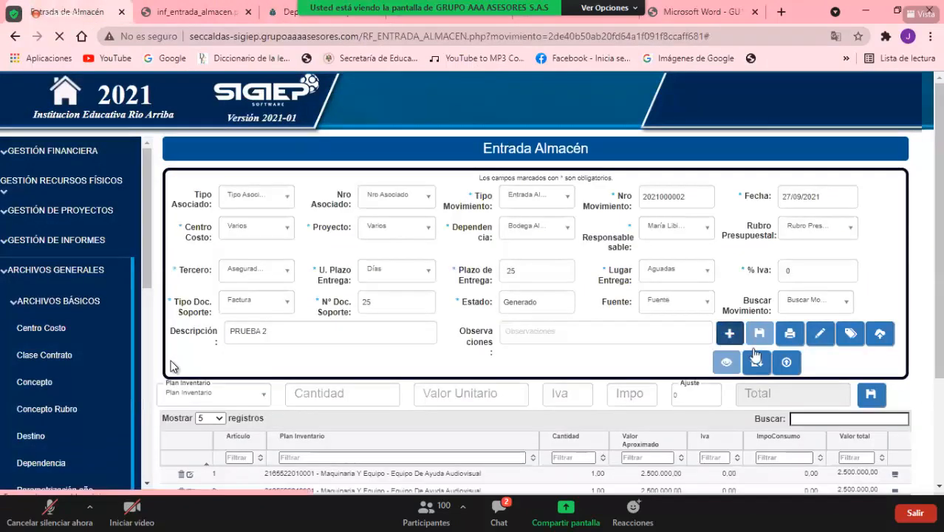
pyautogui.click(533, 229)
pyautogui.click(548, 284)
pyautogui.click(688, 224)
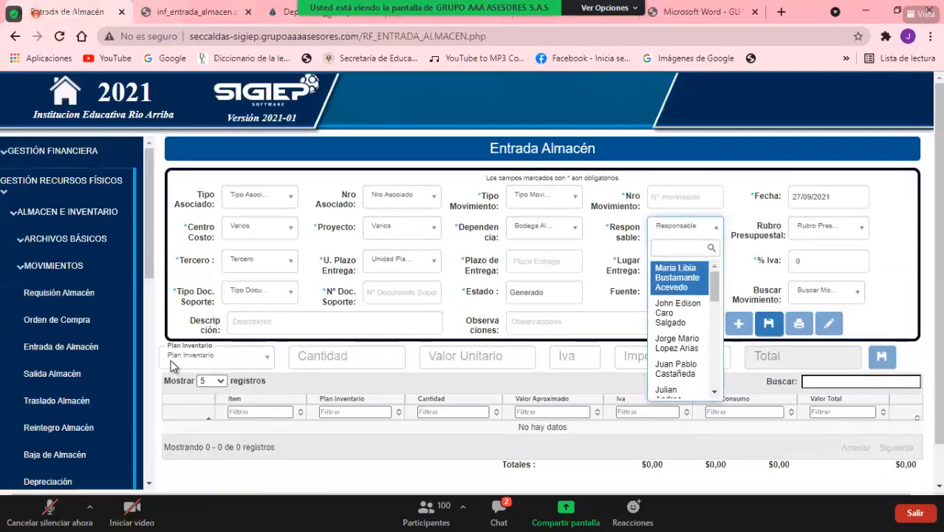
# - Compare the warehouse entry's Responsable options with the active and inactive records on the Dependencia Responsable page
pyautogui.click(291, 12)
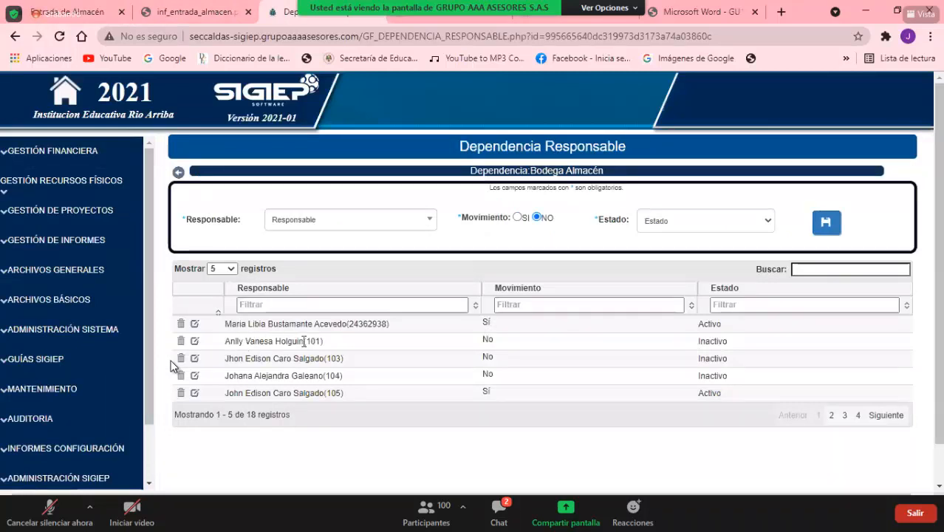
pyautogui.click(74, 12)
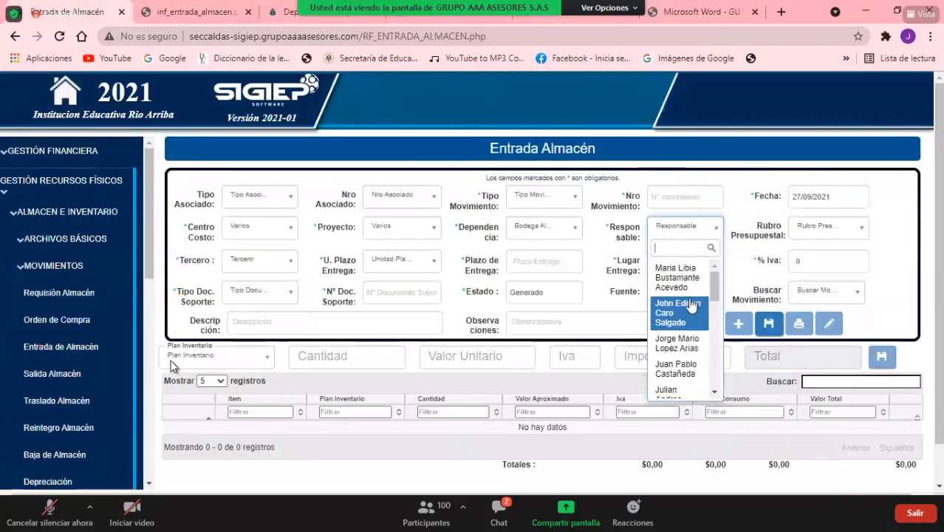
pyautogui.scroll(-5, 667, 379)
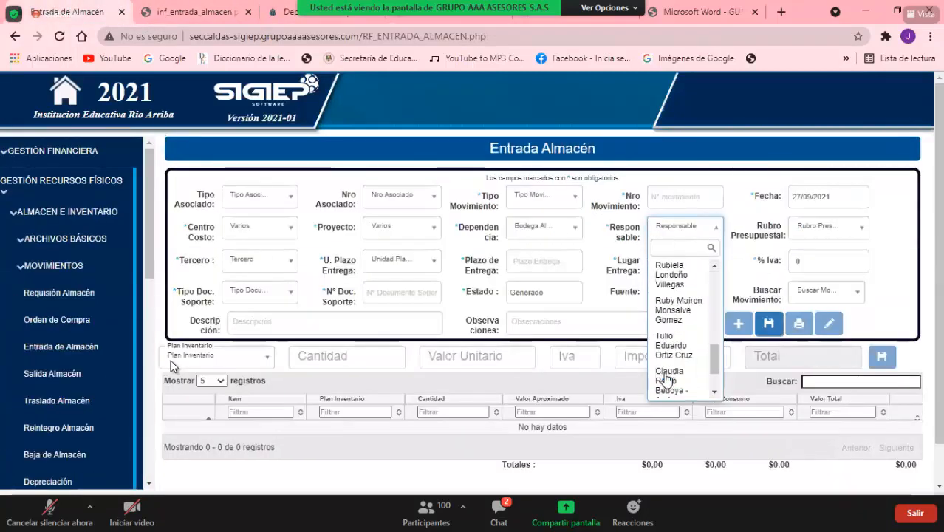
pyautogui.scroll(-2, 667, 378)
pyautogui.scroll(6, 667, 379)
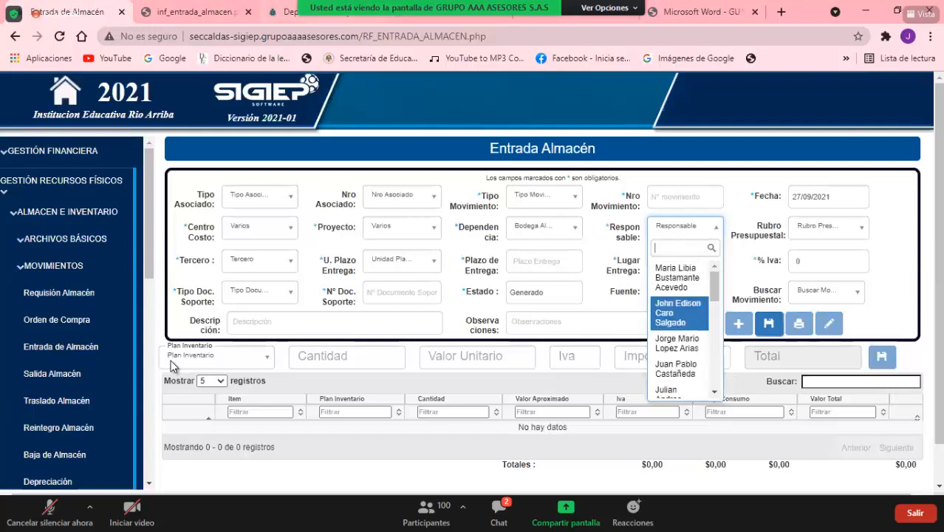
pyautogui.click(289, 12)
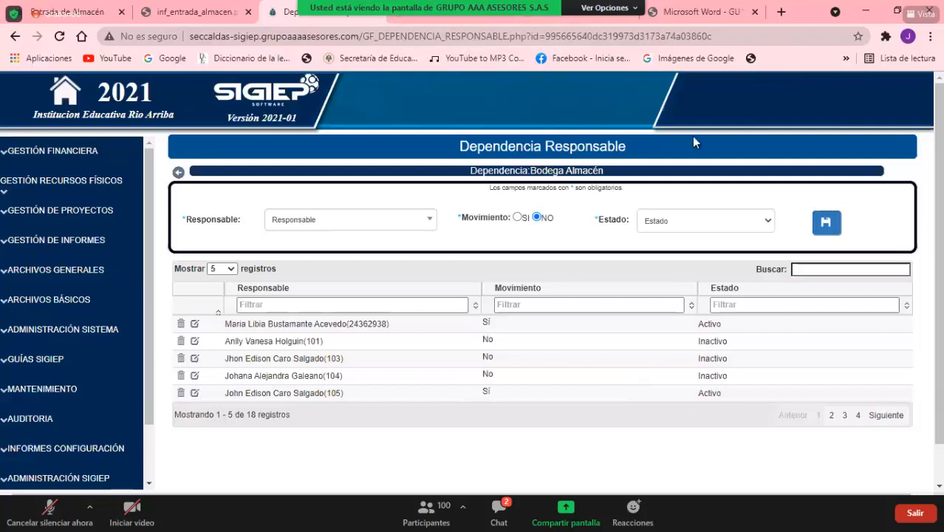
pyautogui.click(100, 14)
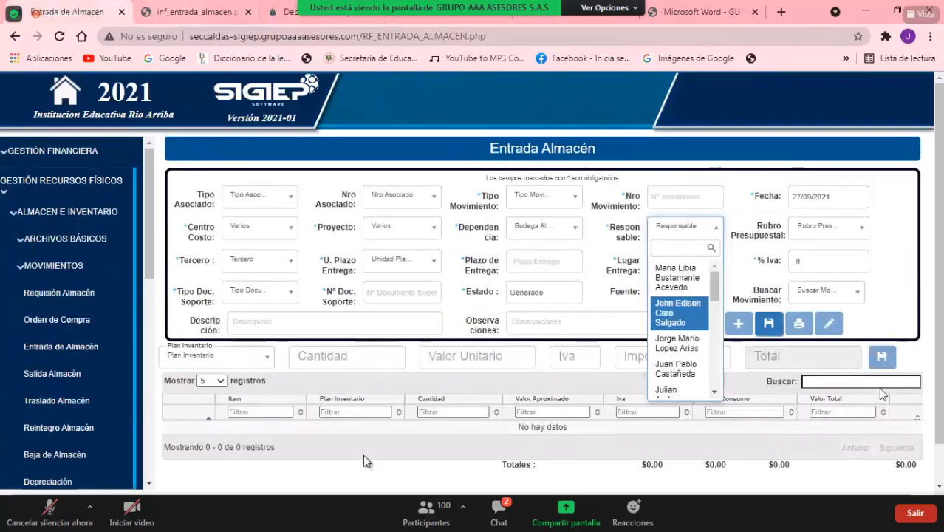
pyautogui.click(765, 244)
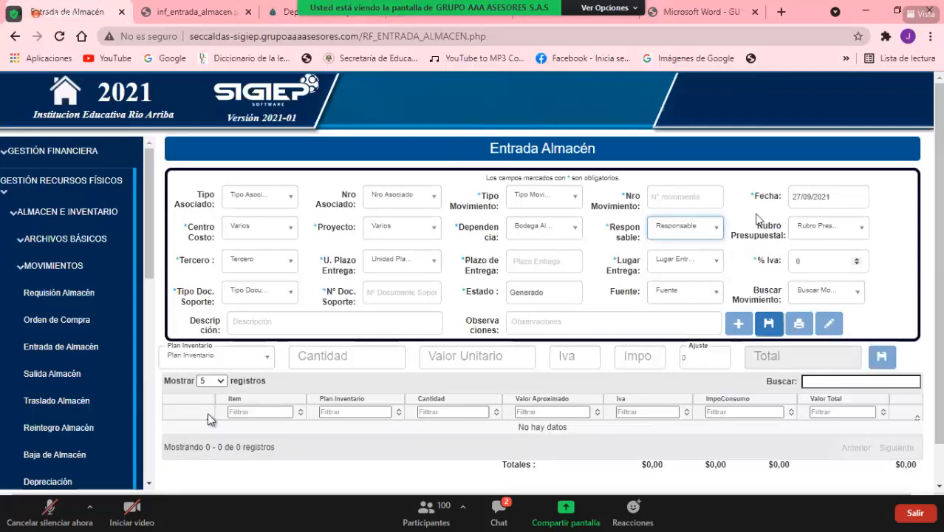
# - Open Salida Almacén, set Tipo Asociado to ENT Entrada Almacen and select the associated ENT entry described as prueba
pyautogui.click(458, 8)
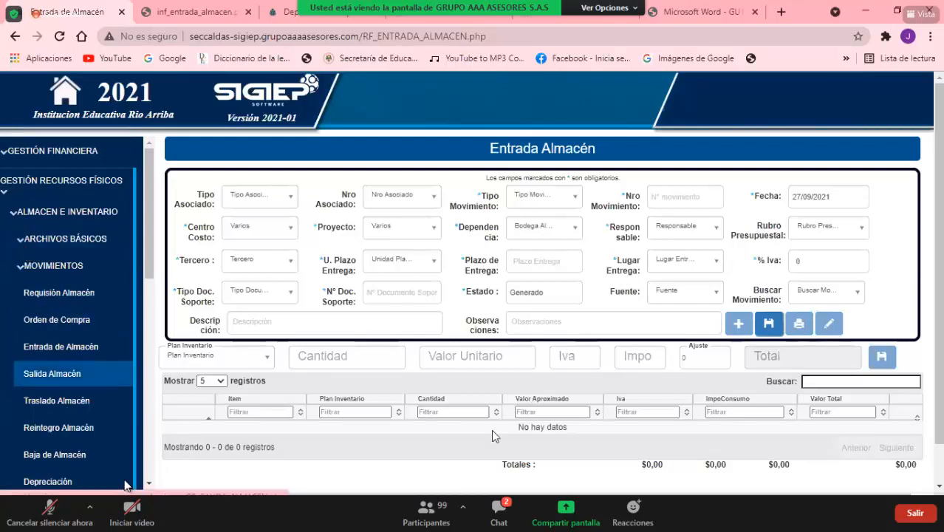
pyautogui.click(29, 376)
pyautogui.click(284, 201)
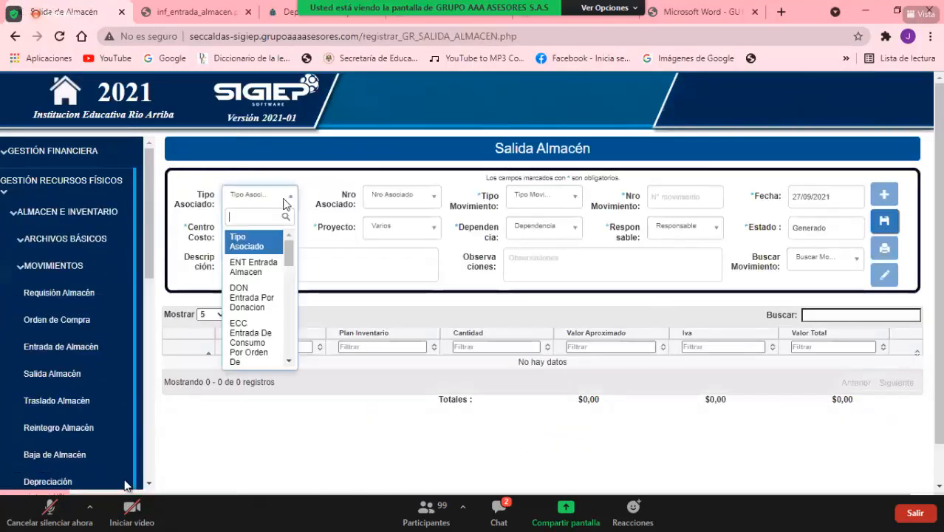
pyautogui.click(253, 268)
pyautogui.click(381, 207)
pyautogui.click(420, 329)
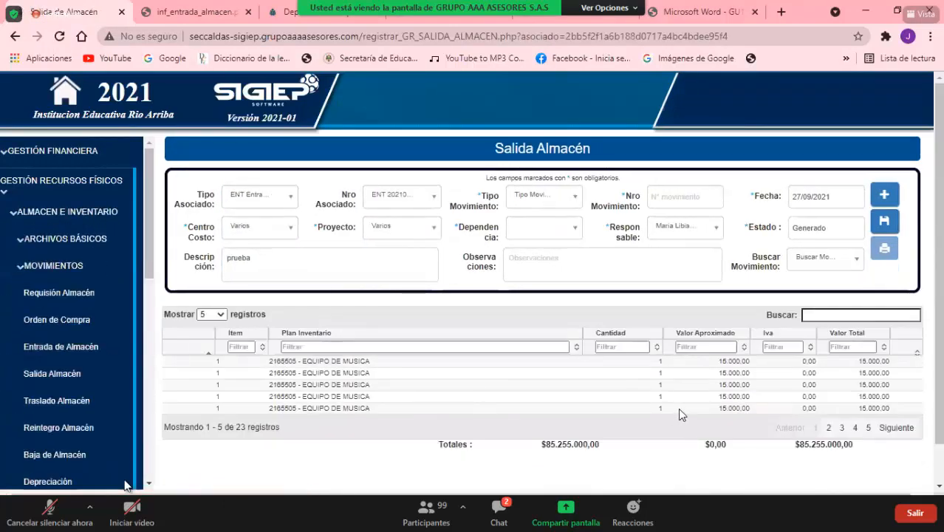
# - Set the warehouse exit's Dependencia to the 001001 option, choose its responsible person, and check the Nro Asociado options
pyautogui.click(565, 229)
pyautogui.click(556, 291)
pyautogui.click(674, 238)
pyautogui.click(684, 275)
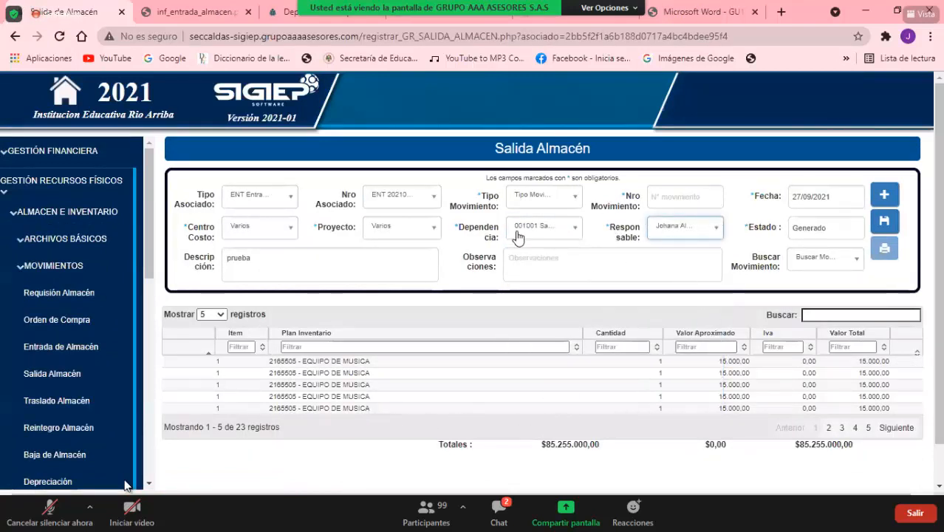
pyautogui.click(413, 201)
pyautogui.click(474, 190)
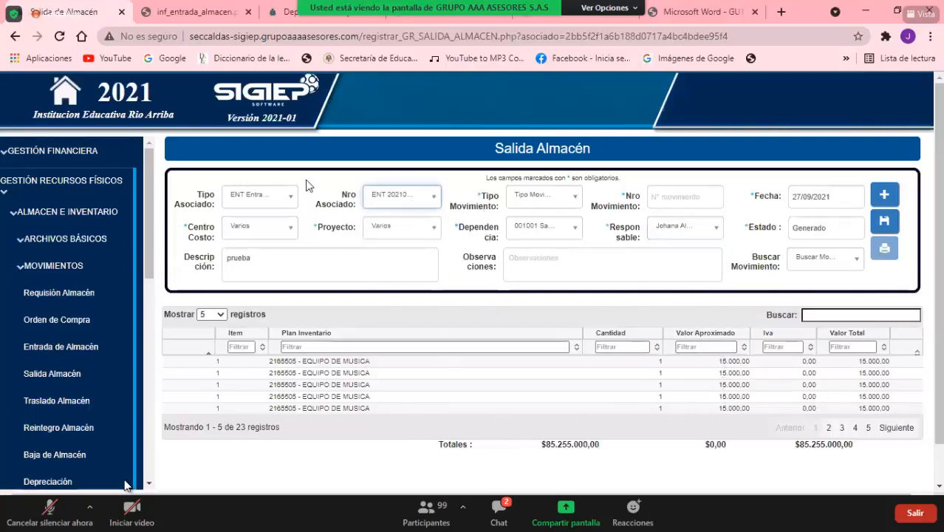
# - Return to a blank Entrada Almacén form and read back through the recent and earlier messages in the meeting chat
pyautogui.click(45, 347)
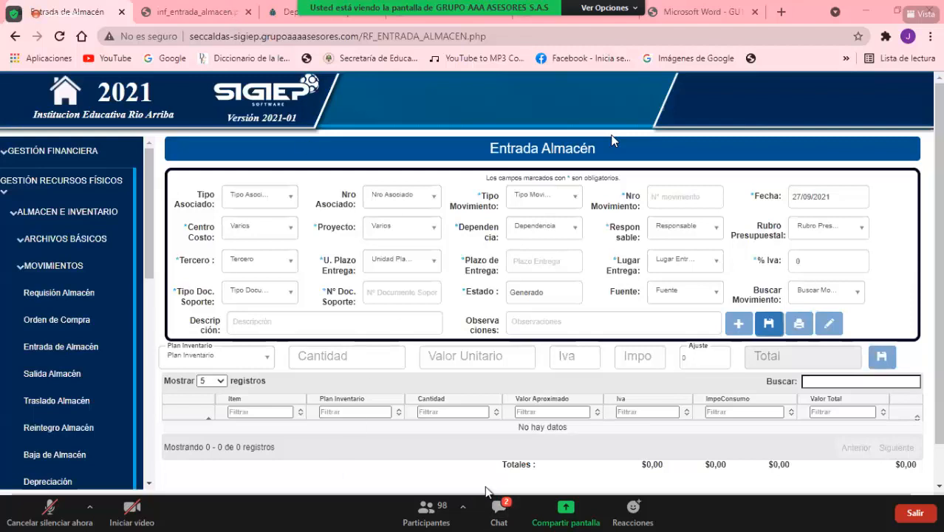
pyautogui.click(499, 510)
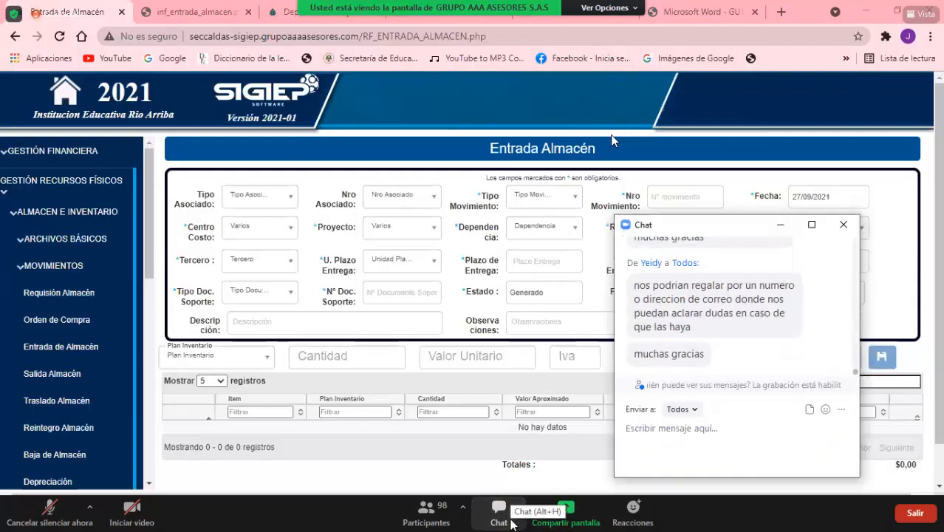
pyautogui.click(844, 224)
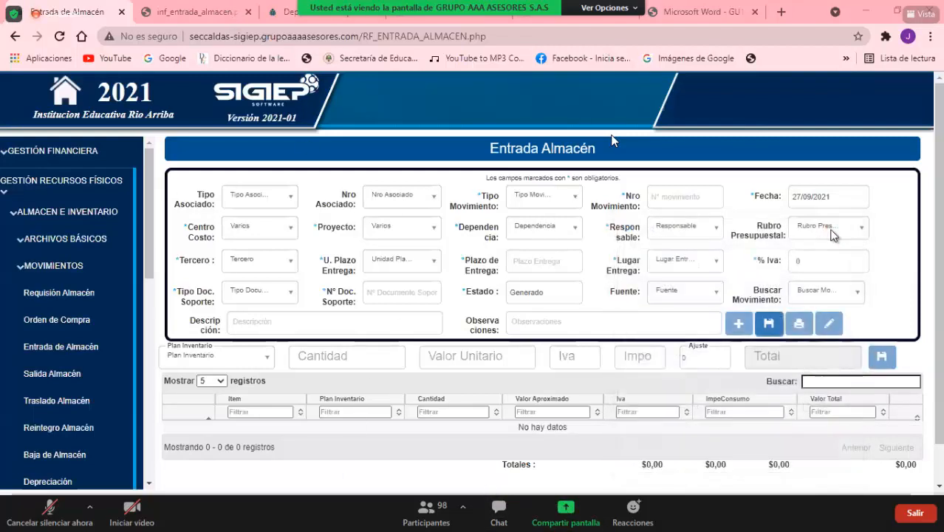
pyautogui.click(502, 521)
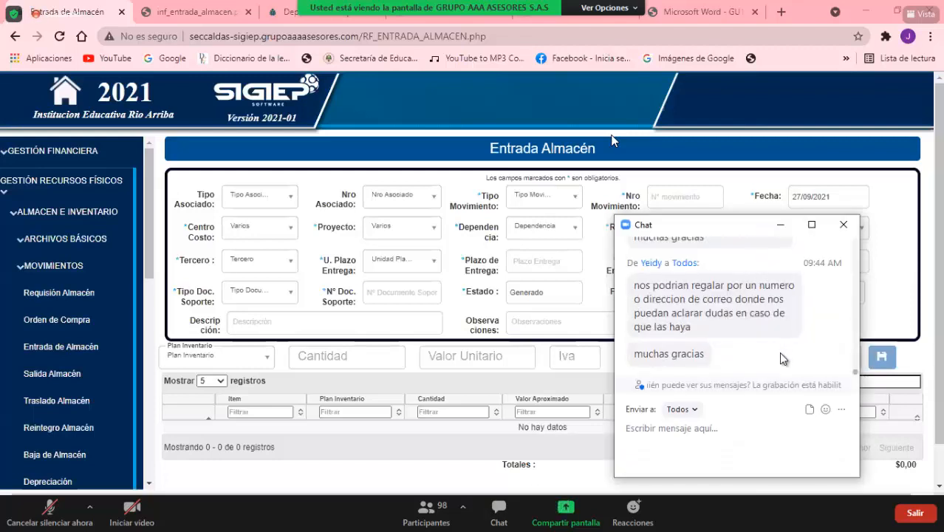
pyautogui.scroll(1, 748, 325)
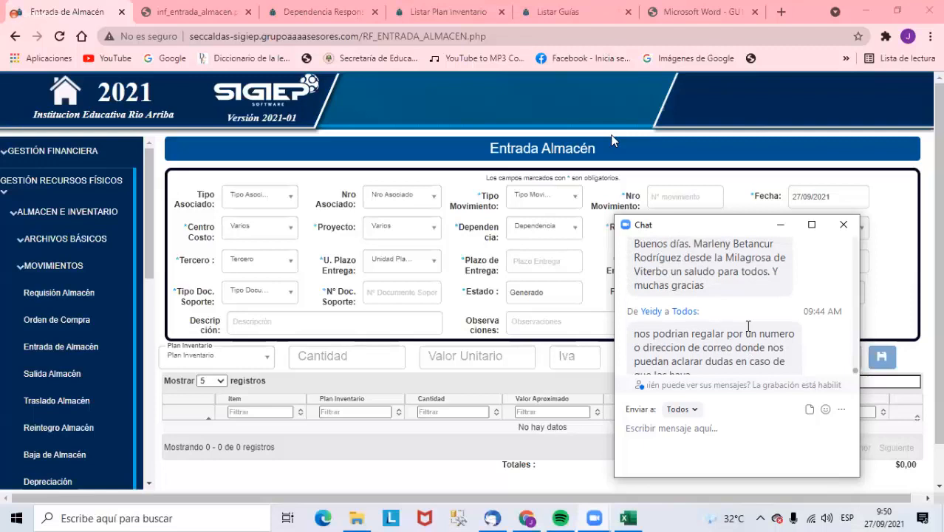
pyautogui.scroll(3, 749, 326)
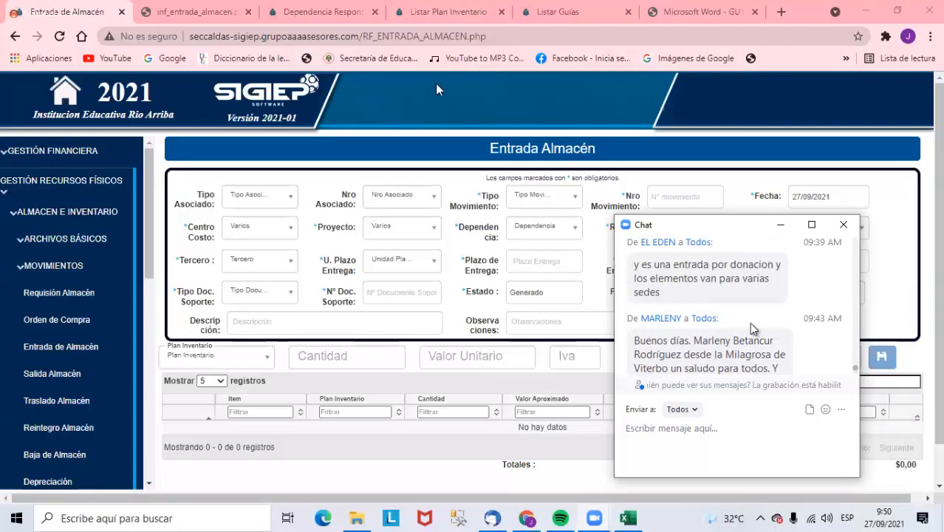
pyautogui.scroll(5, 789, 325)
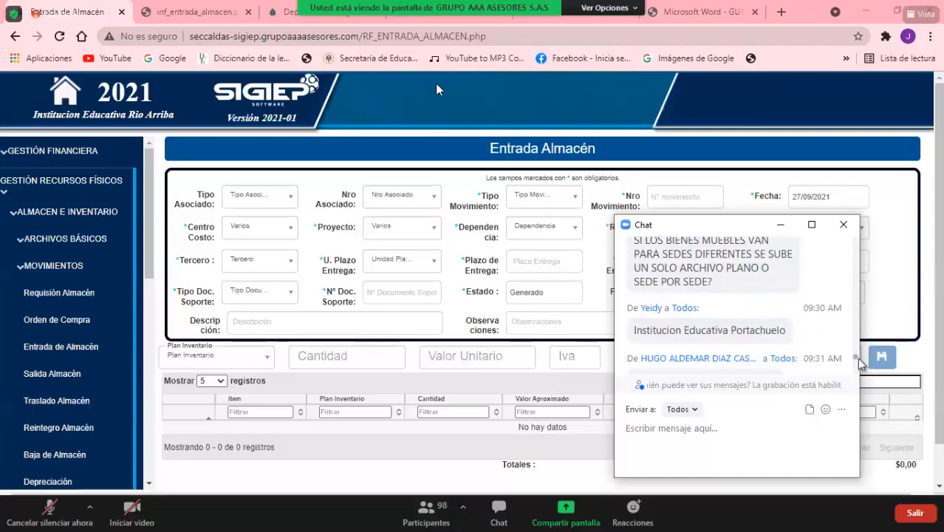
pyautogui.moveTo(859, 359); pyautogui.dragTo(855, 273)
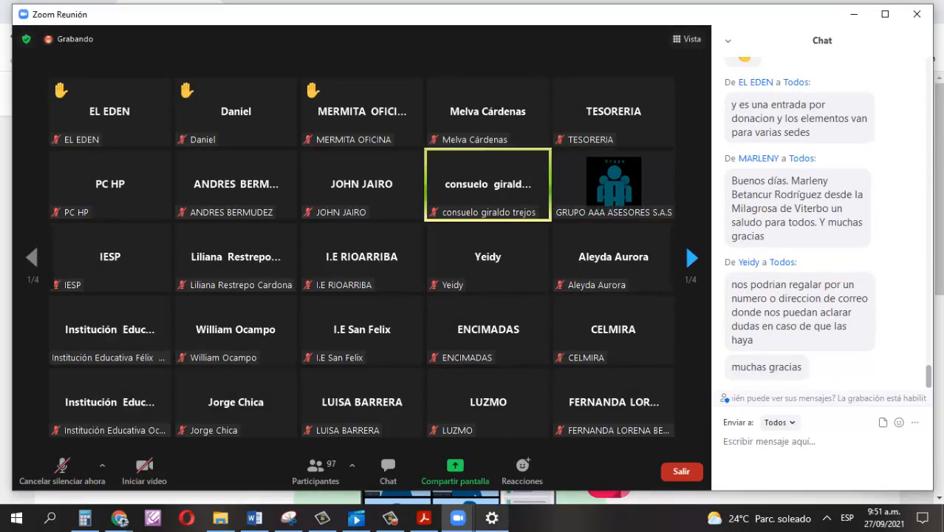
# - Switch to Windows Settings and view the microphone privacy options
pyautogui.moveTo(399, 527)
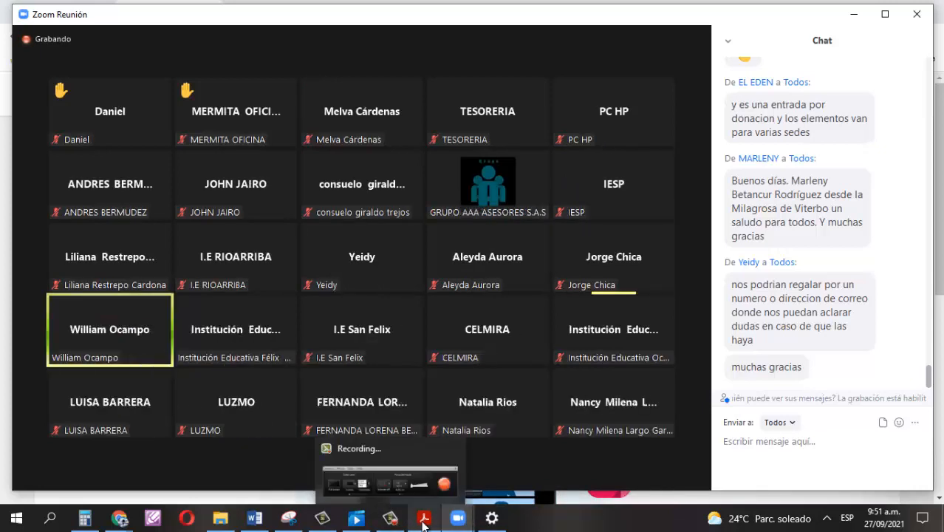
pyautogui.click(633, 530)
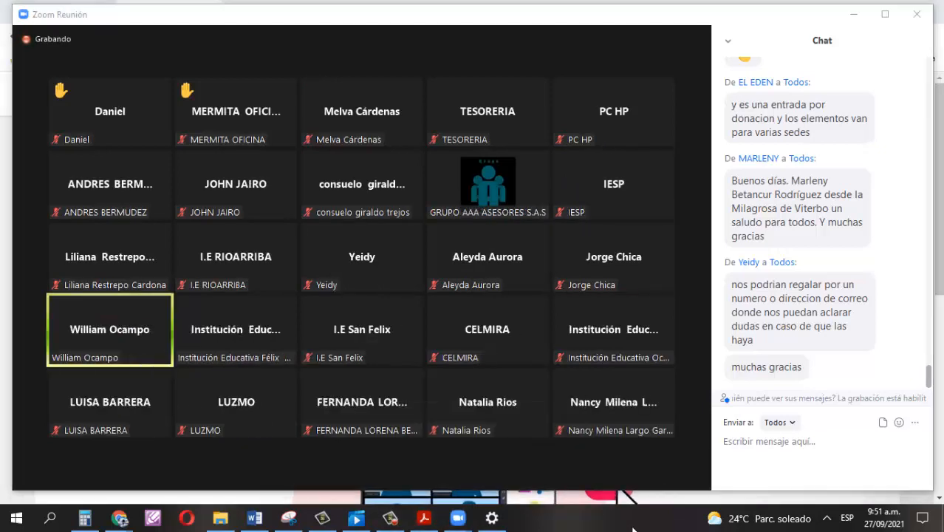
pyautogui.moveTo(460, 525)
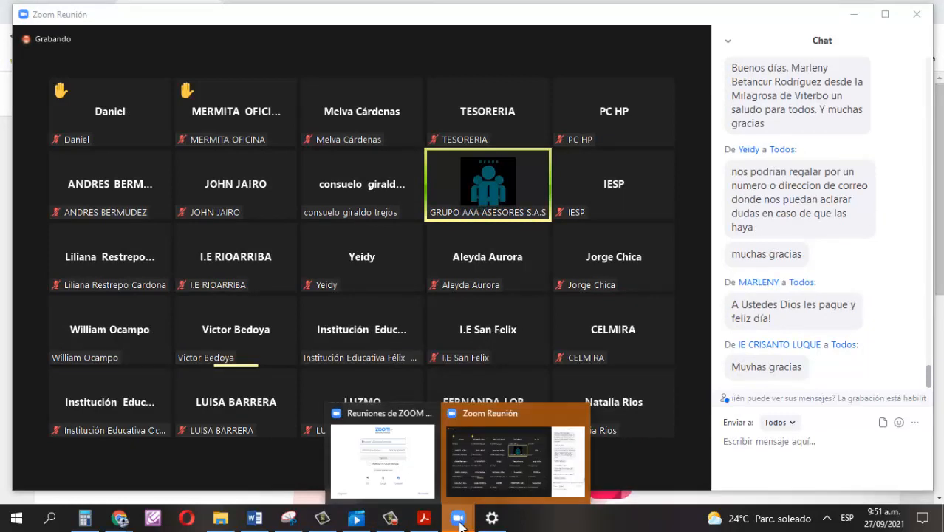
pyautogui.click(397, 530)
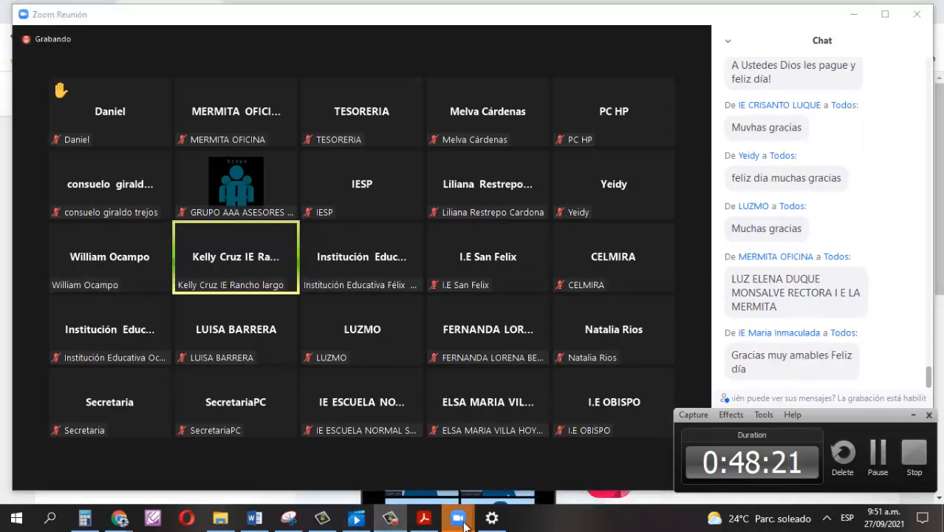
pyautogui.moveTo(458, 518)
pyautogui.moveTo(465, 460)
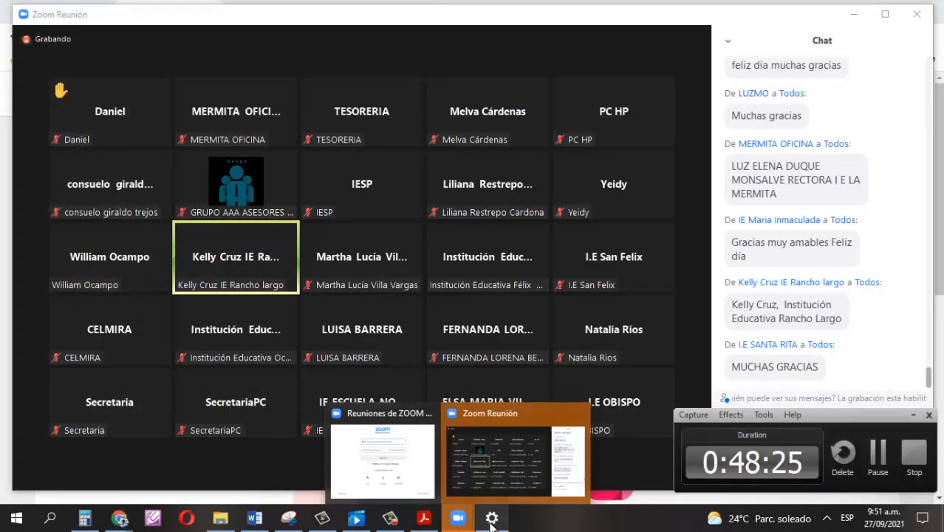
pyautogui.click(492, 518)
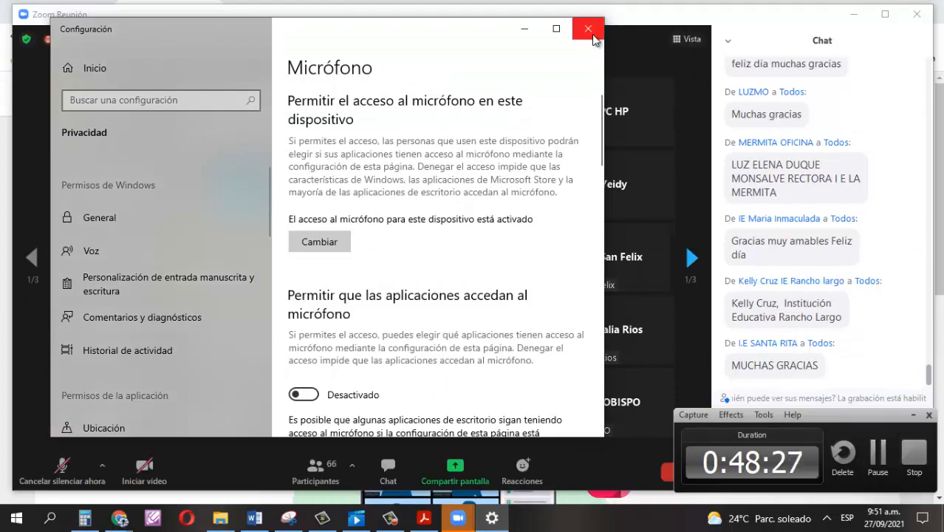